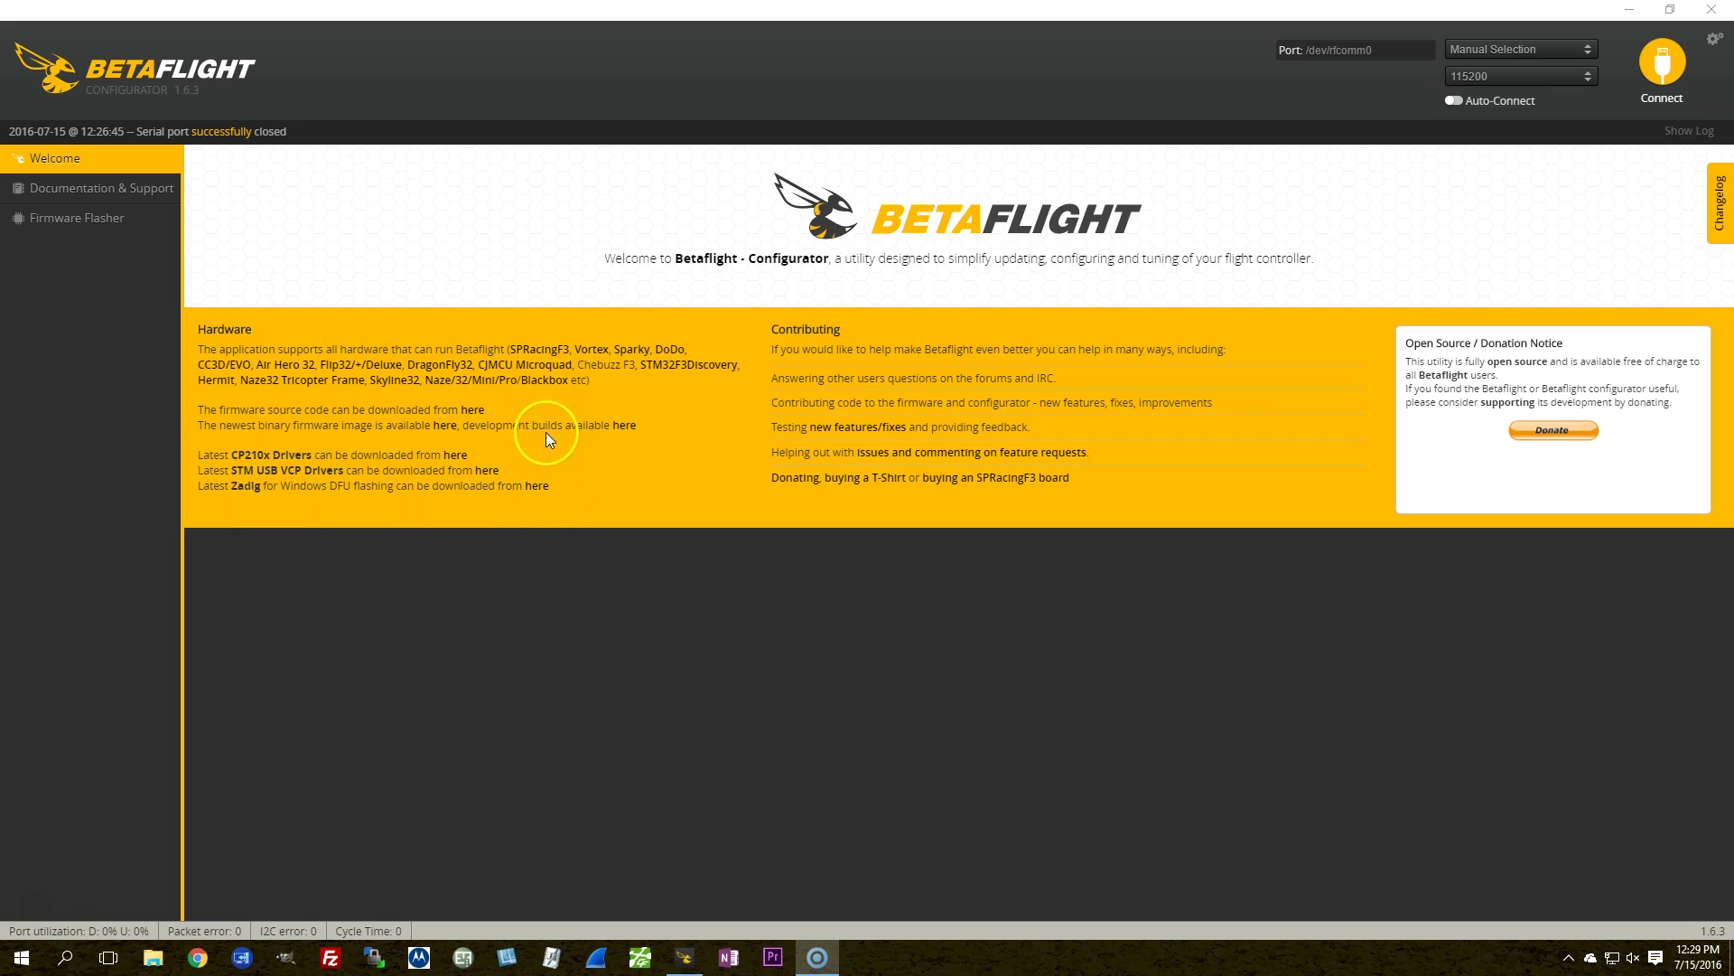
- Load online firmware version 2.9.0 (stable) for the DOGE board in the Firmware Flasher
click(62, 218)
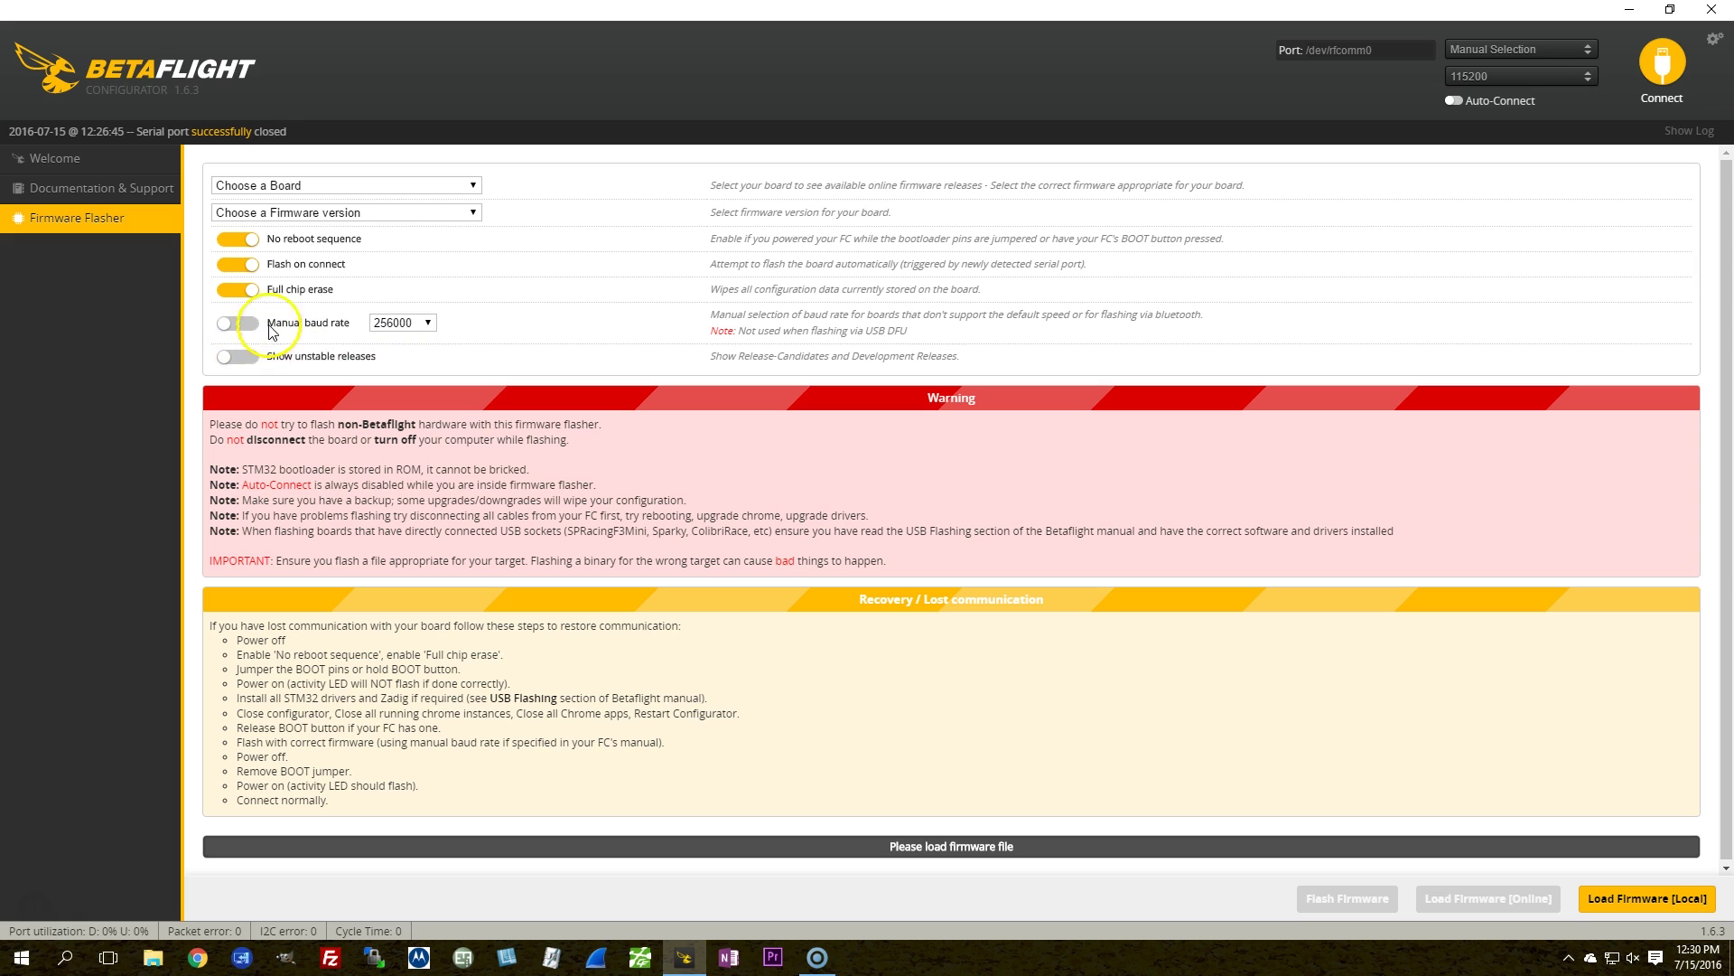
click(237, 184)
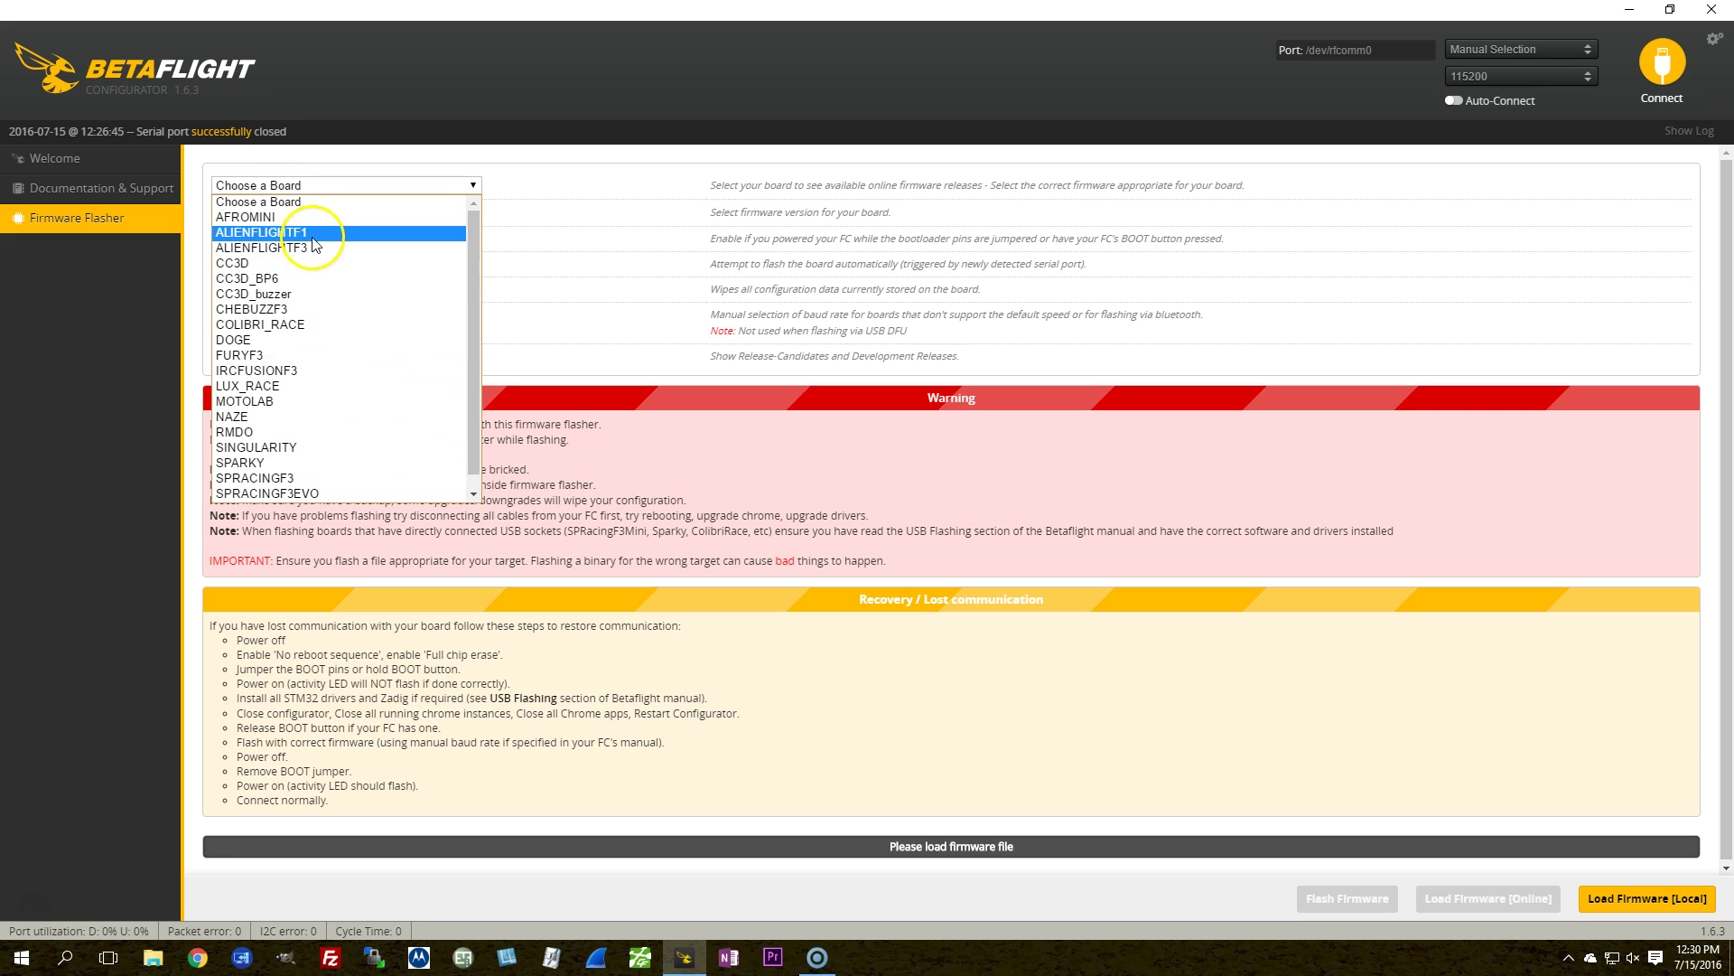
click(225, 341)
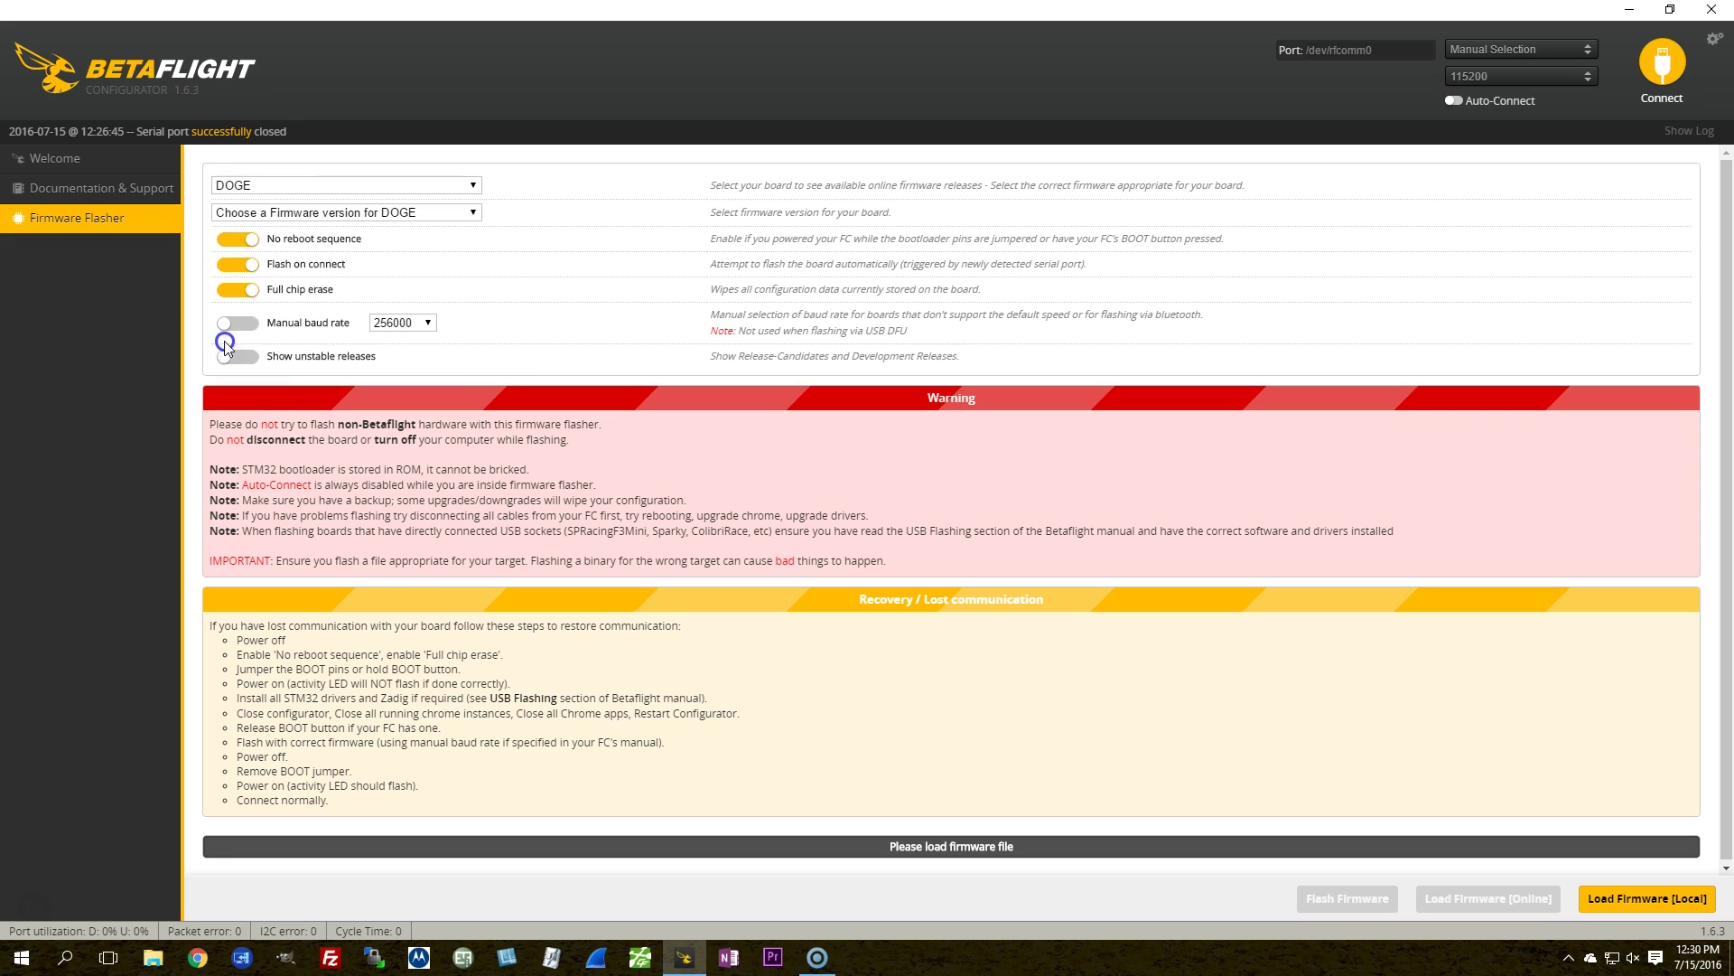
click(254, 212)
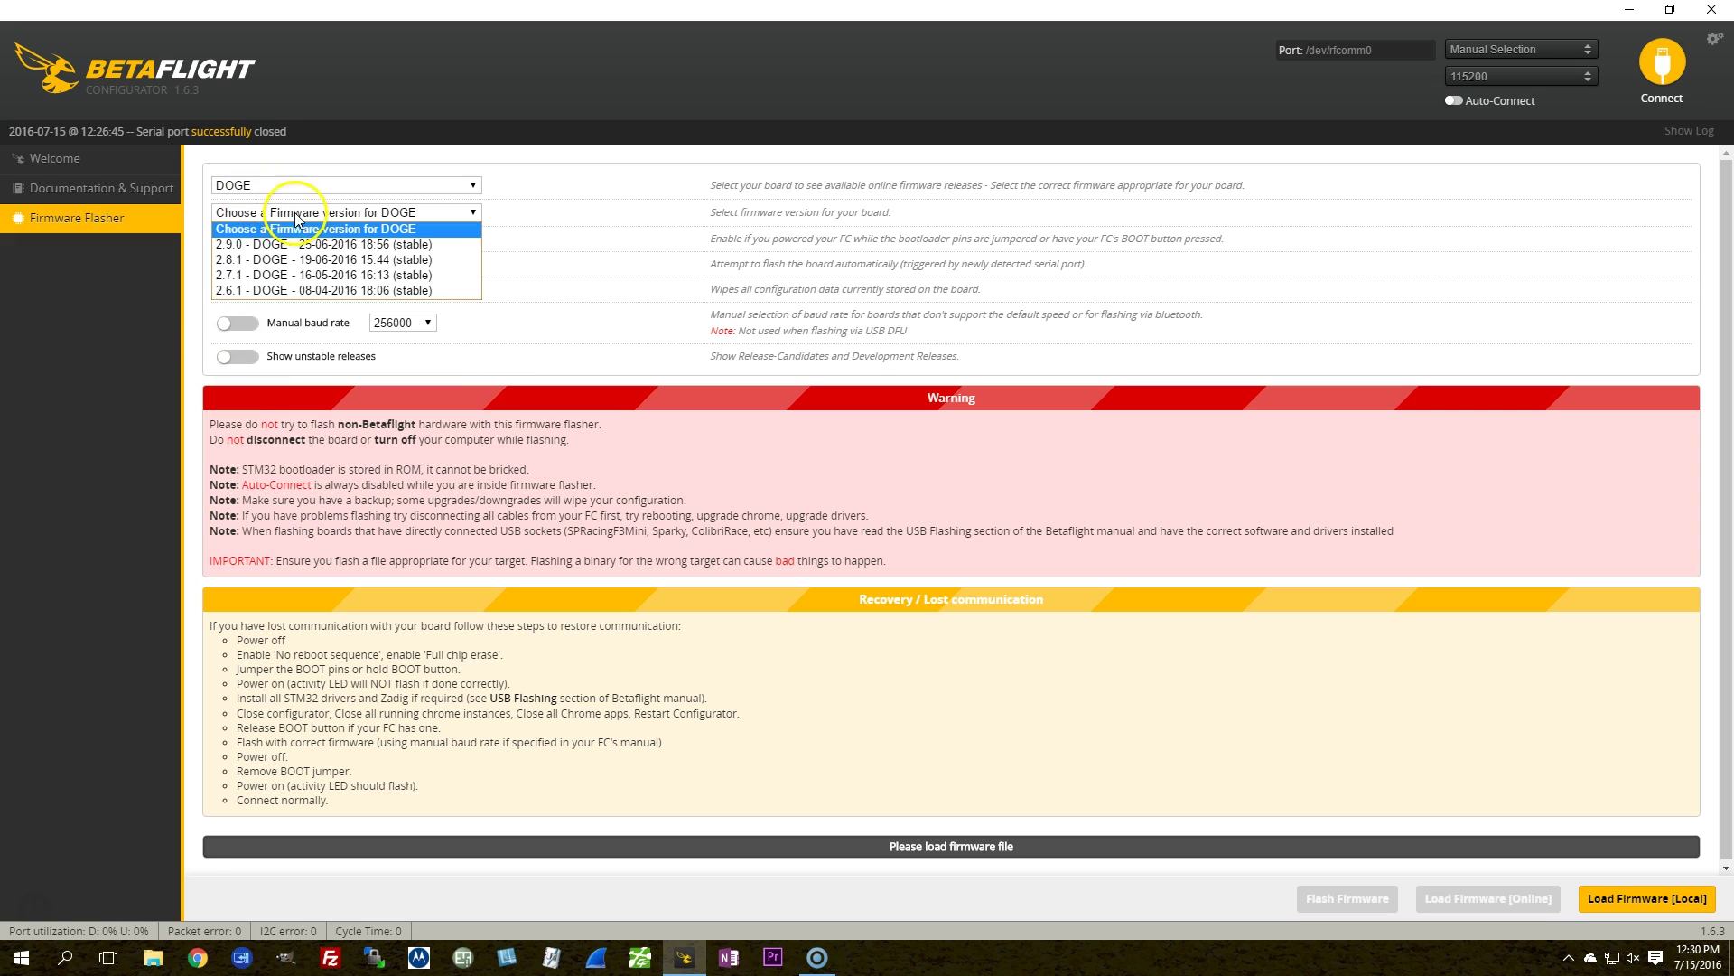
click(262, 244)
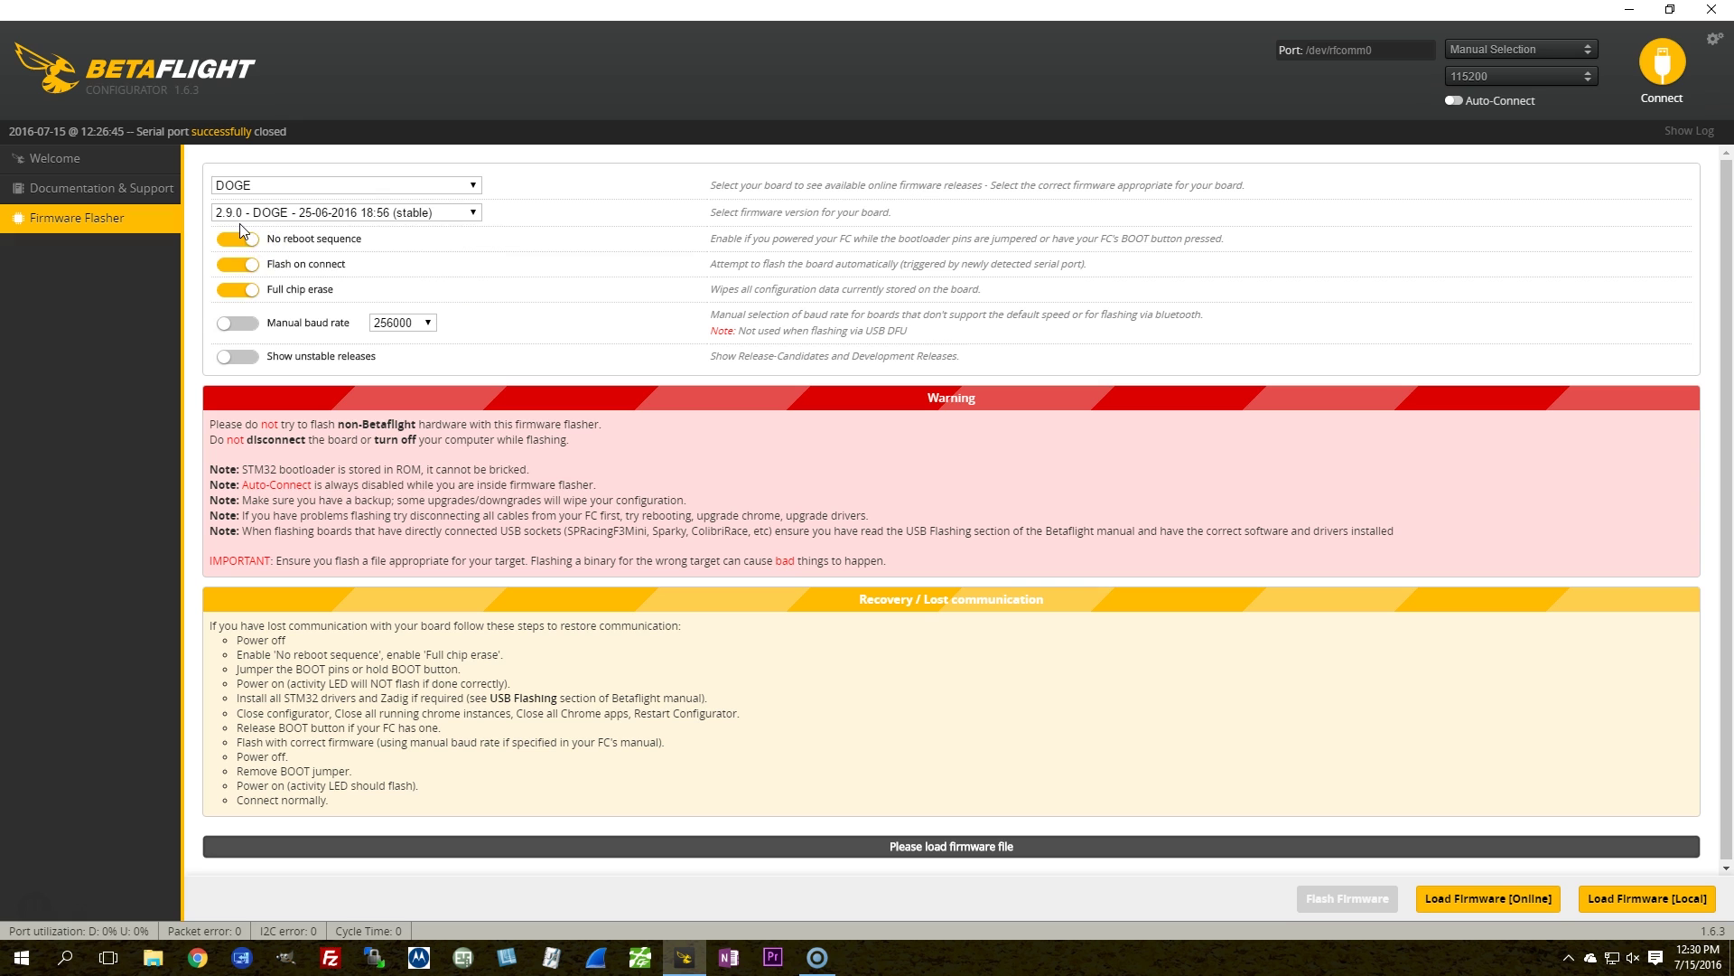
click(1448, 898)
- Review the release information and flash the loaded firmware onto the board
scroll(921, 603, down, 5)
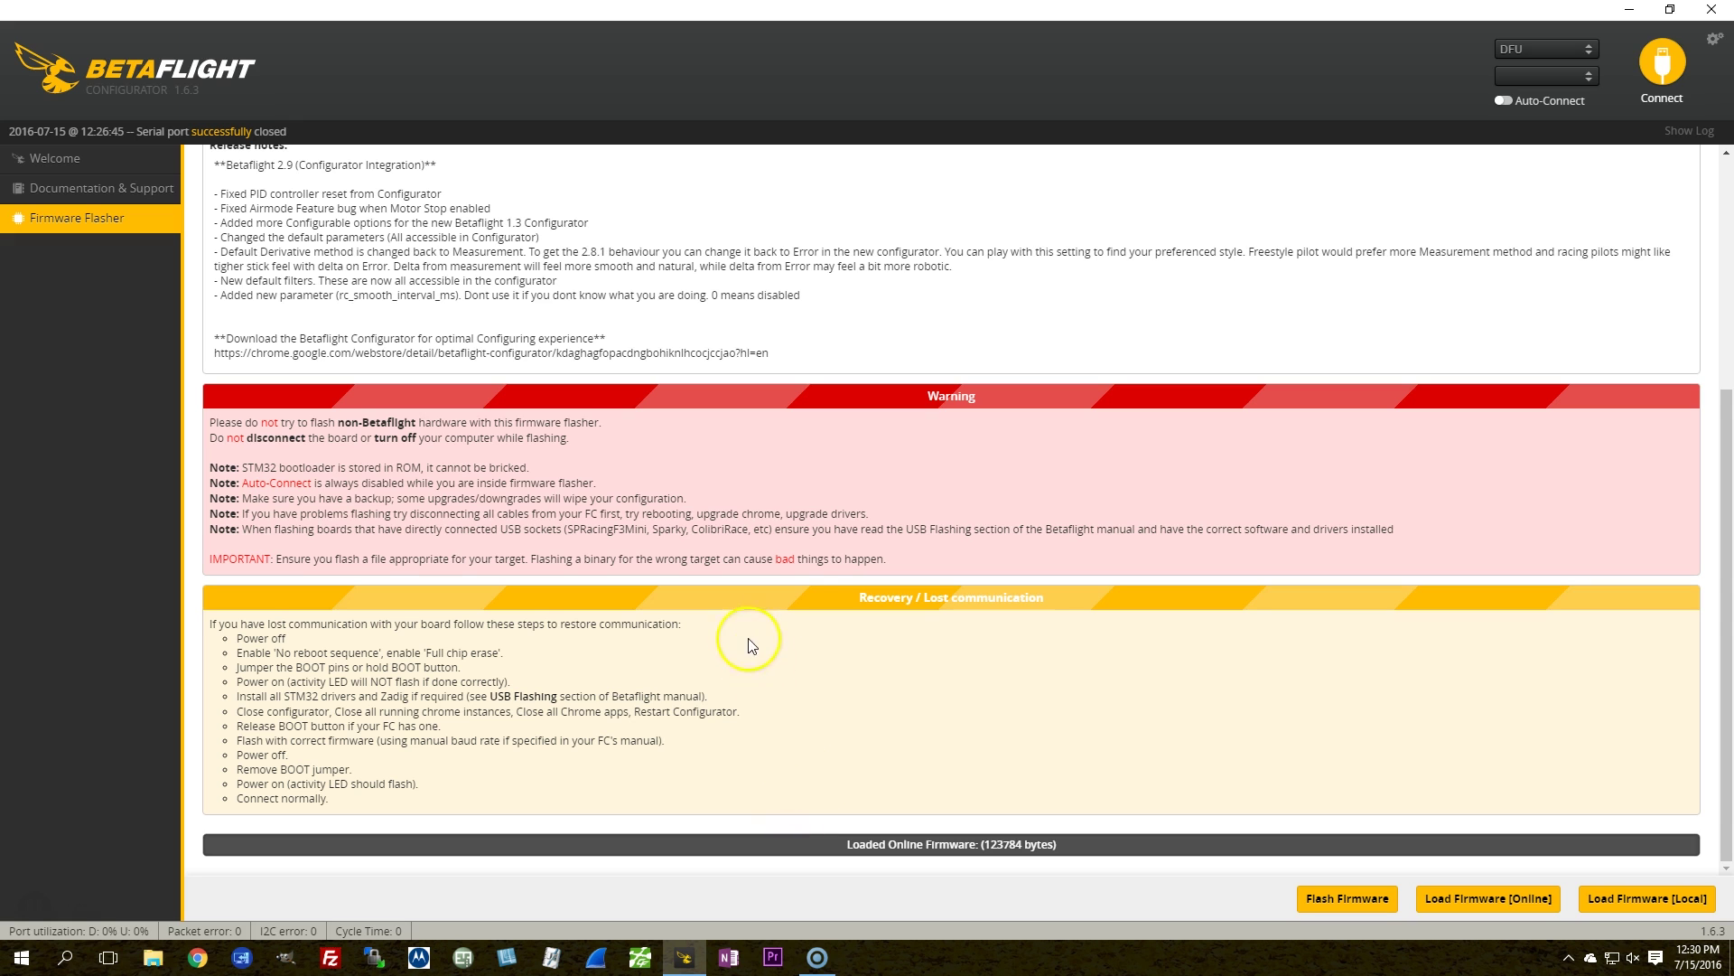
scroll(786, 689, up, 4)
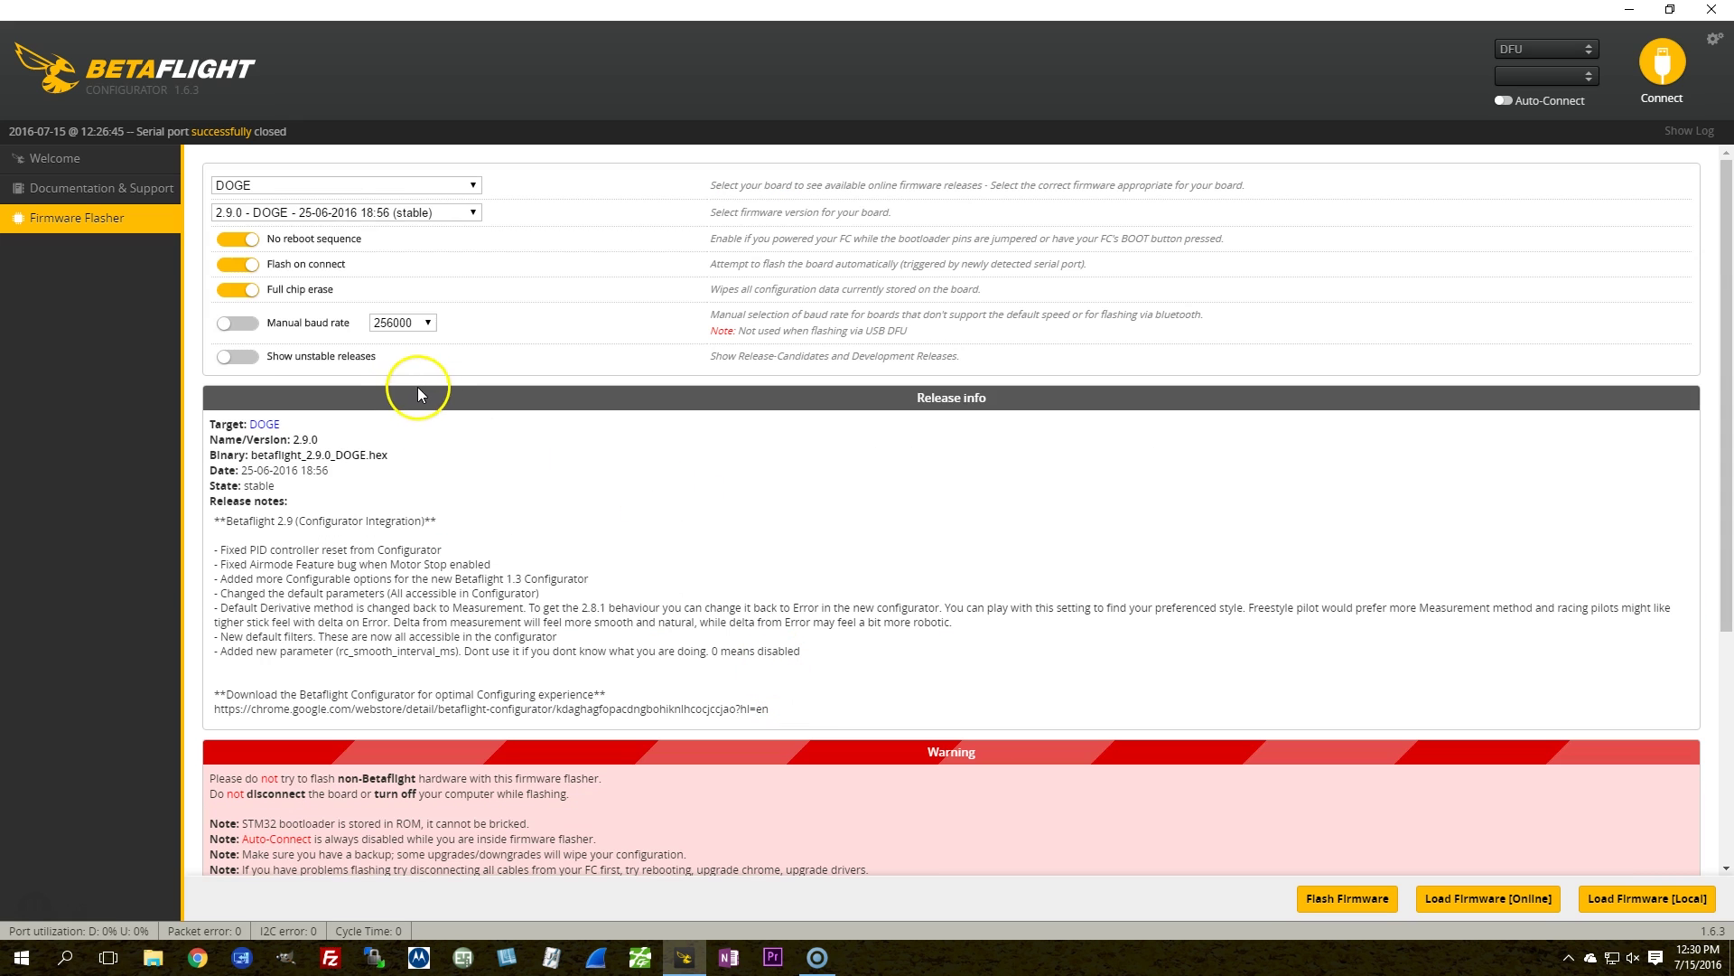
scroll(430, 395, down, 4)
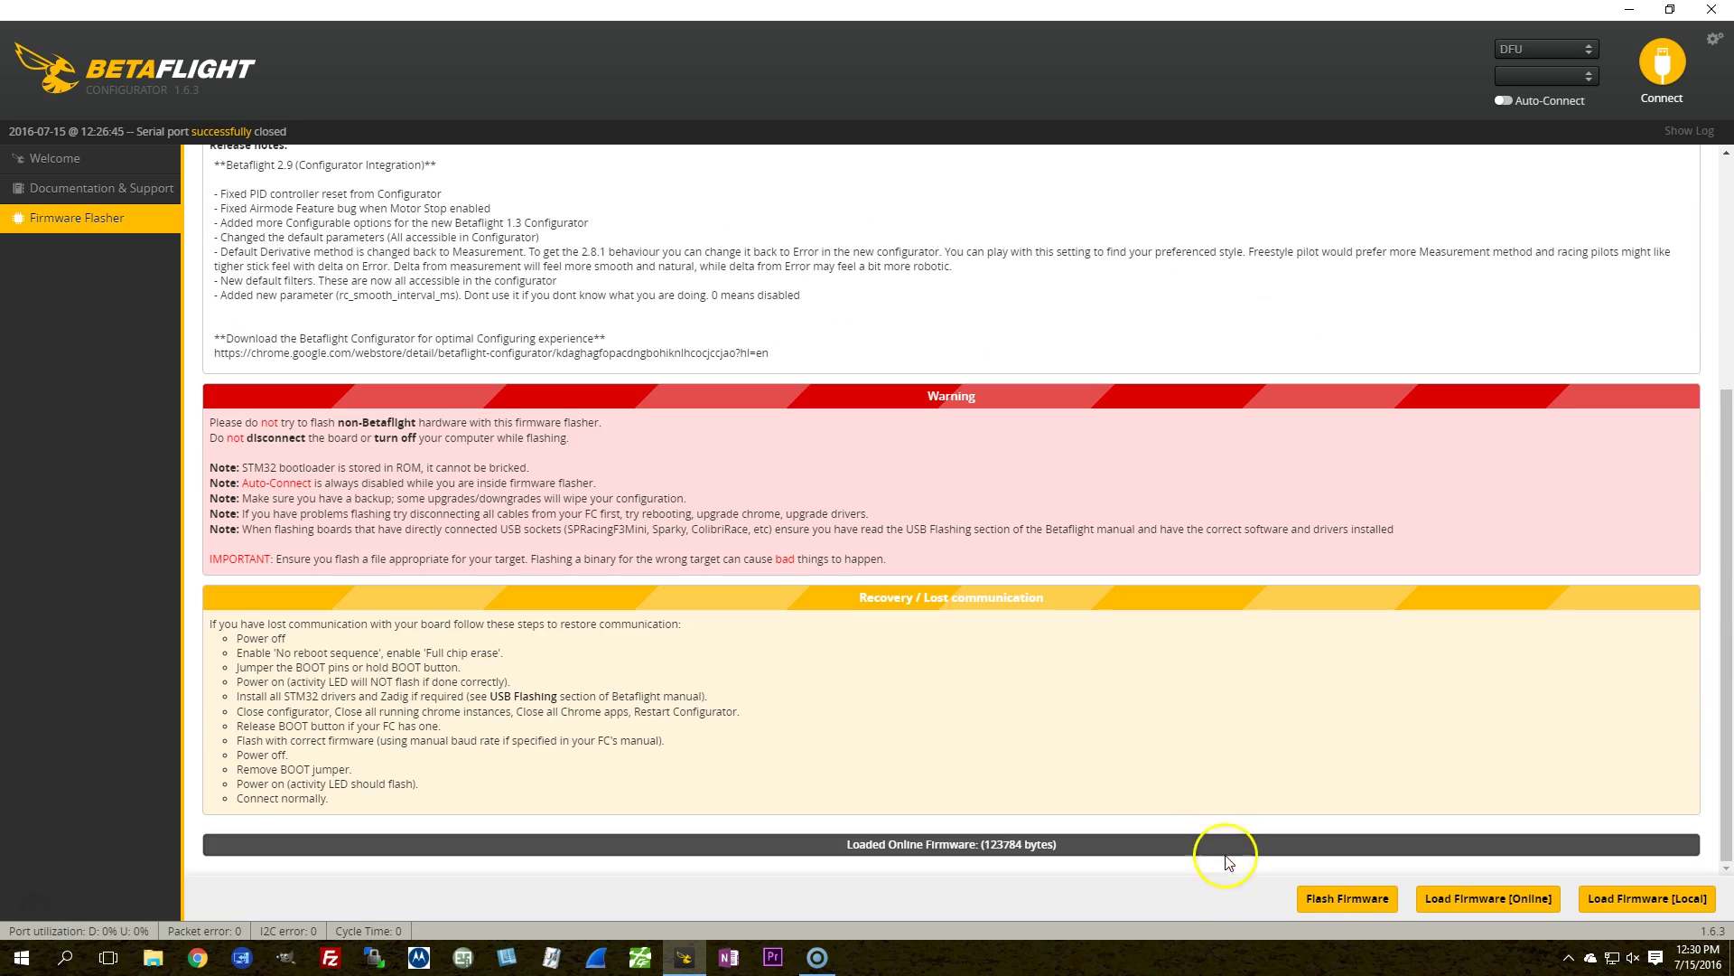
click(1306, 905)
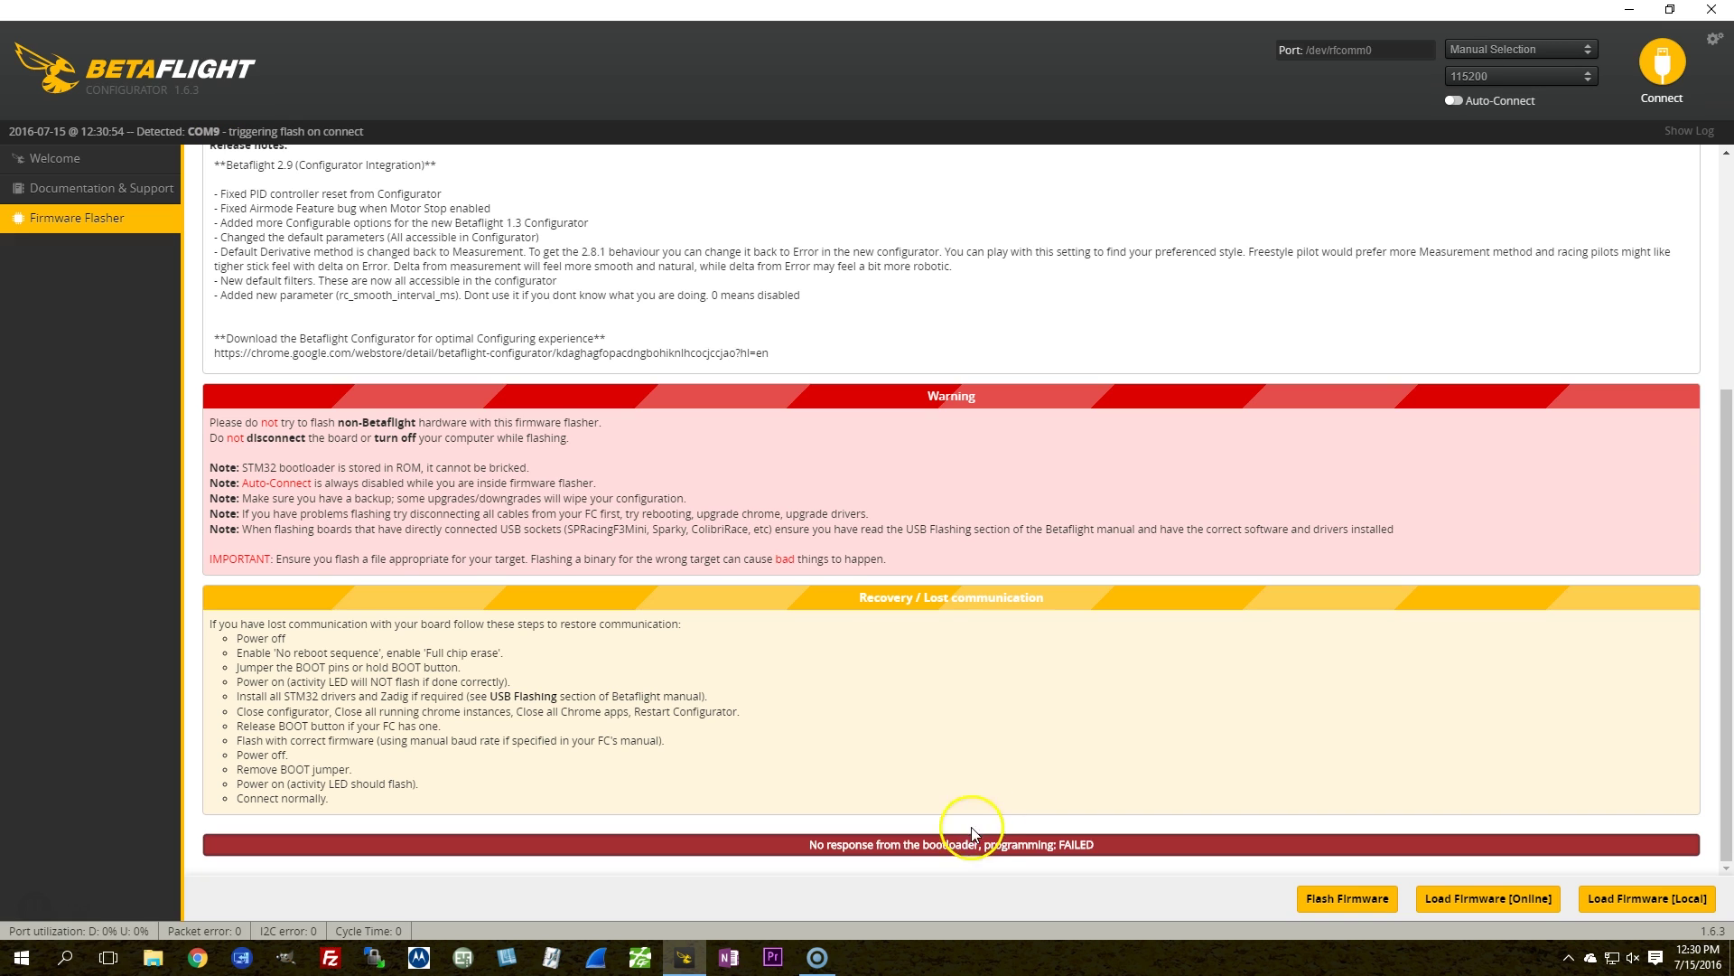
- Connect to the flight controller on COM9, then disable MSP on UART1 and enable Serial RX on UART3 in the port settings
click(56, 154)
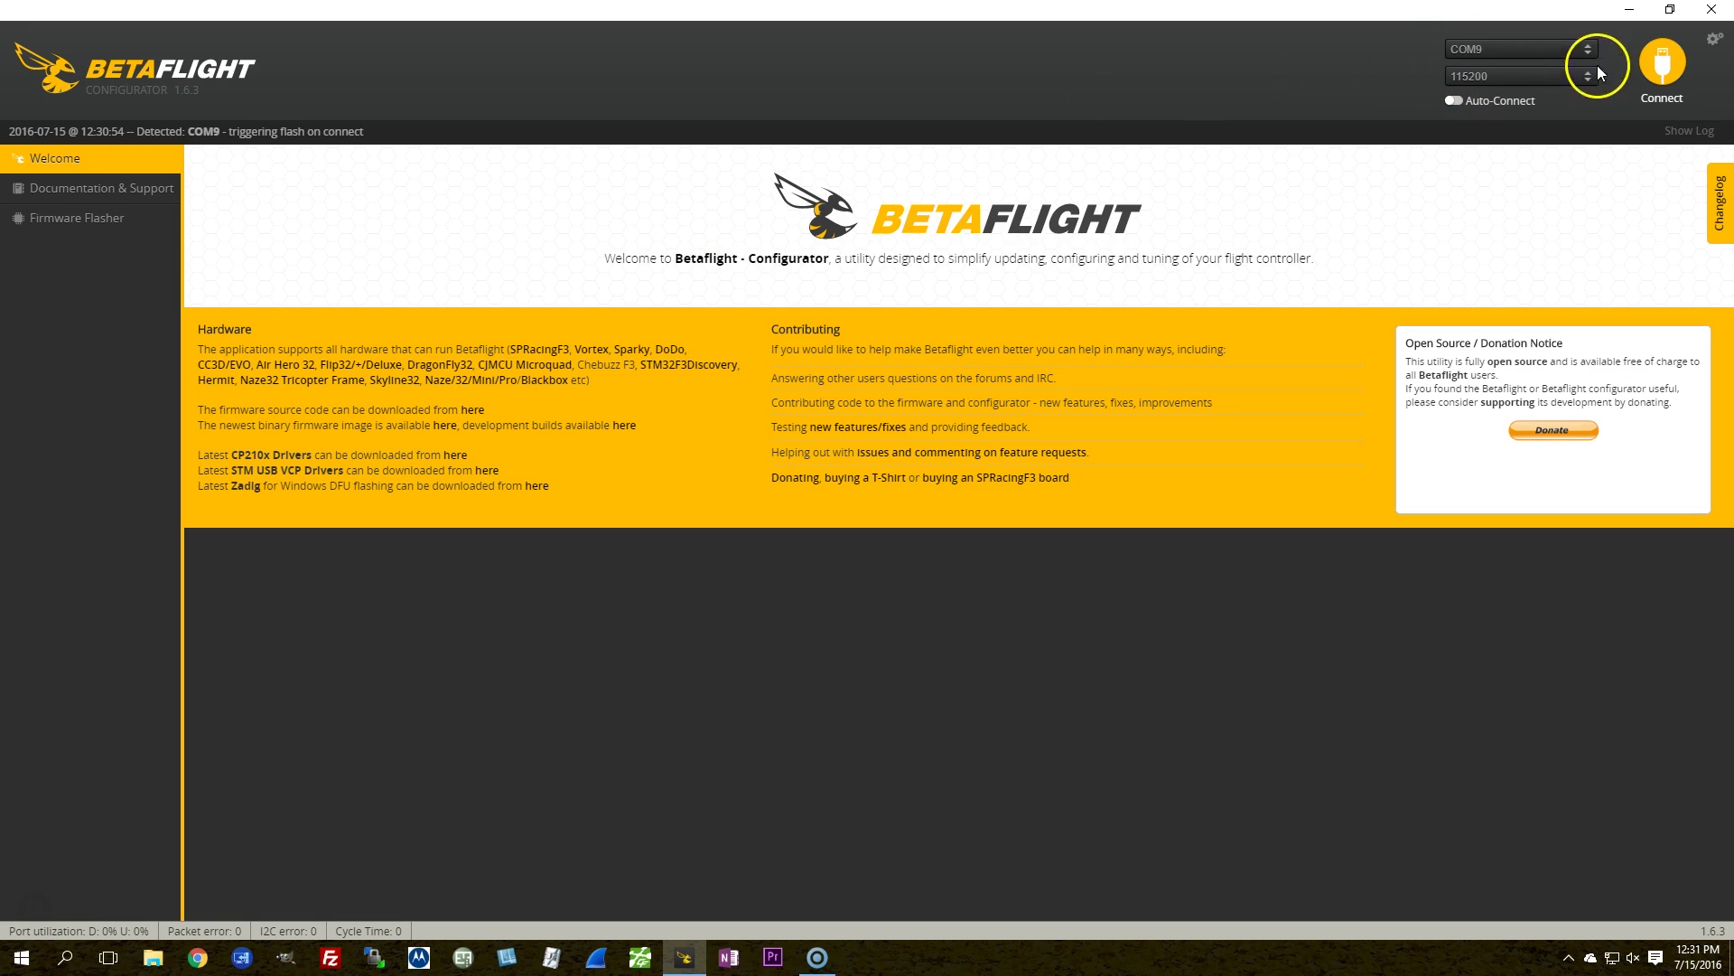
click(1662, 71)
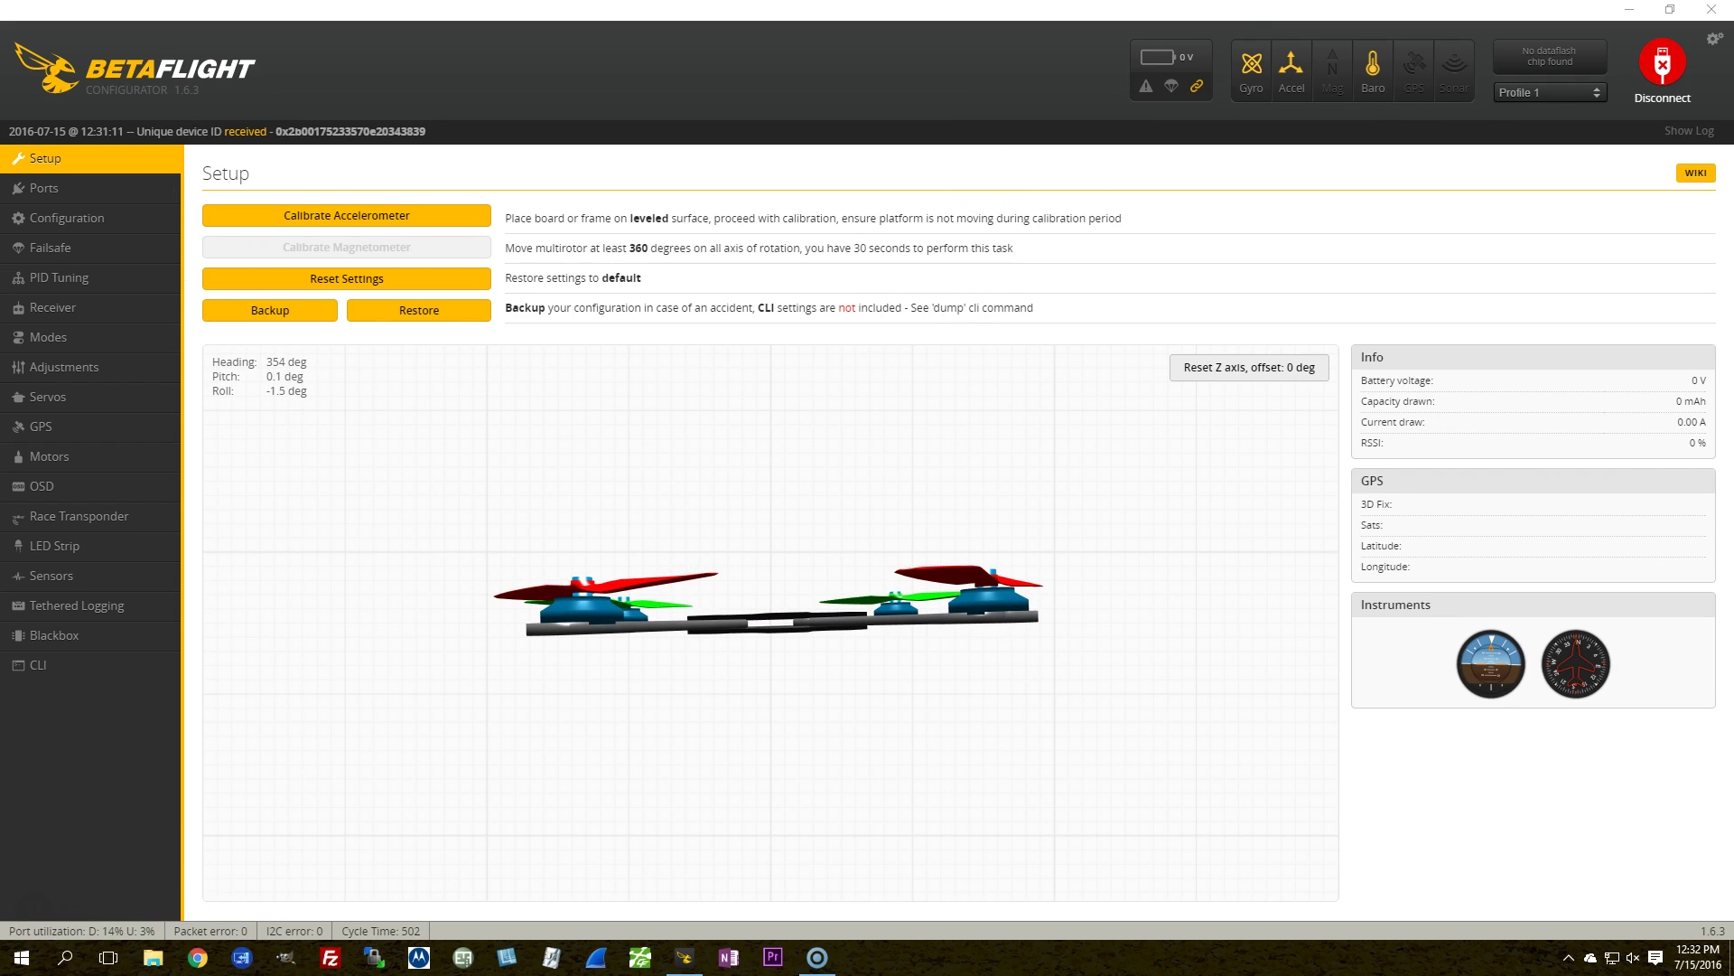
click(44, 188)
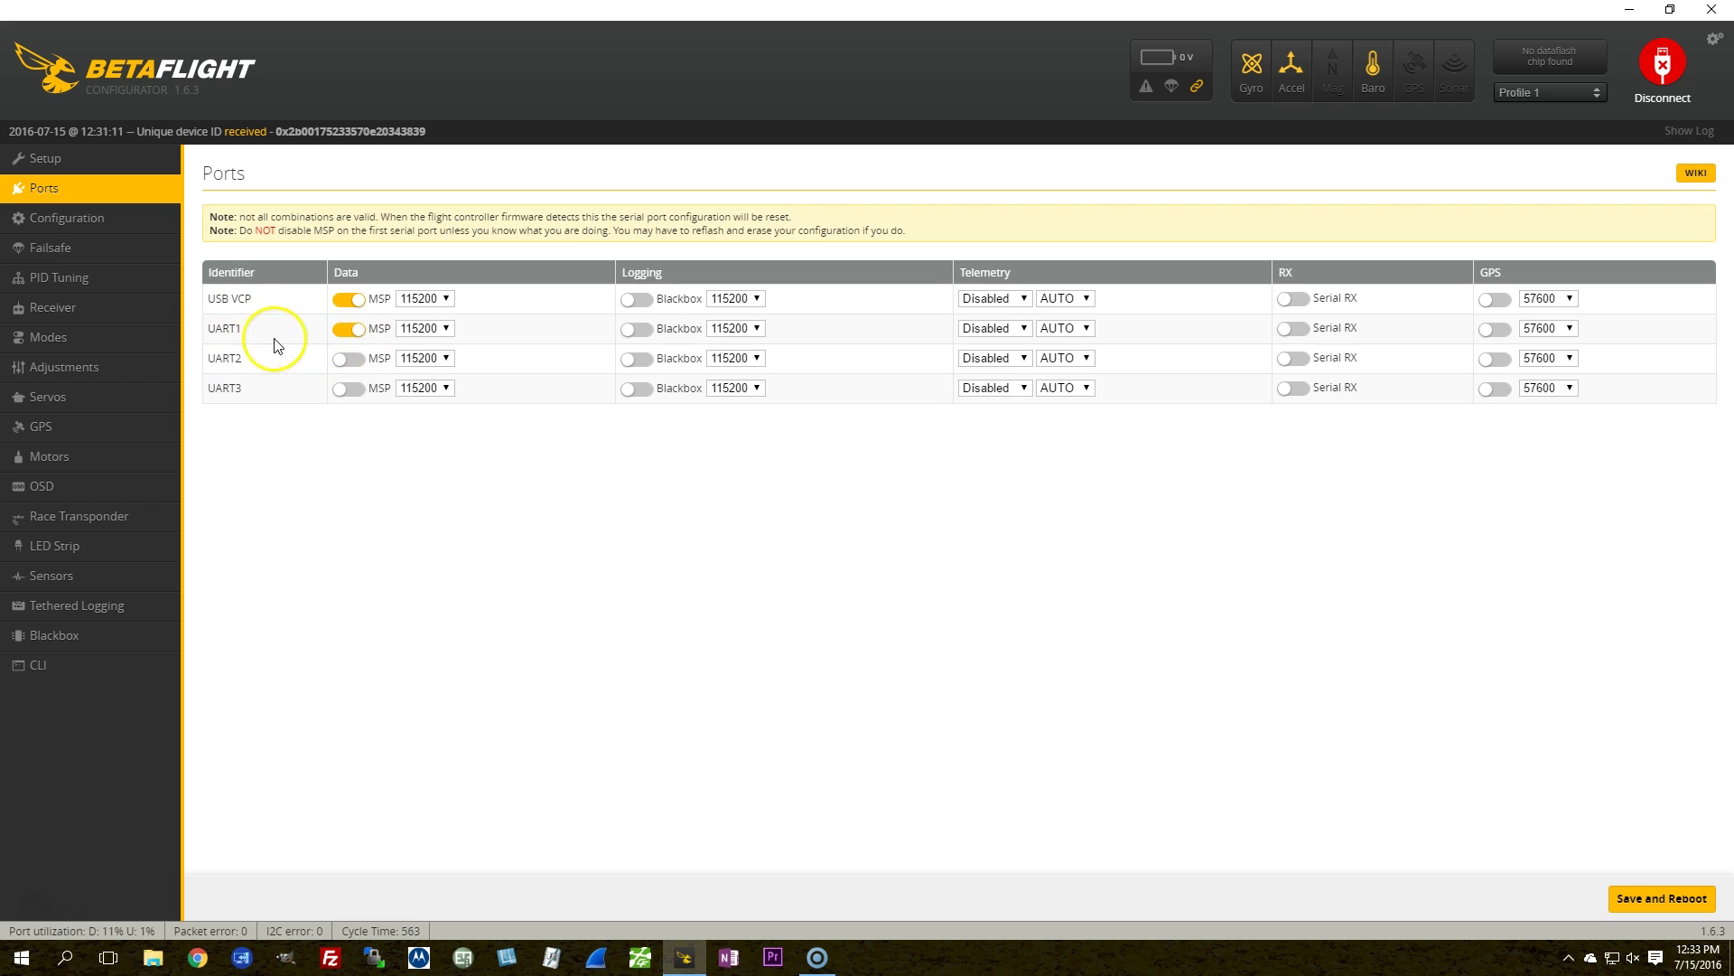
click(353, 339)
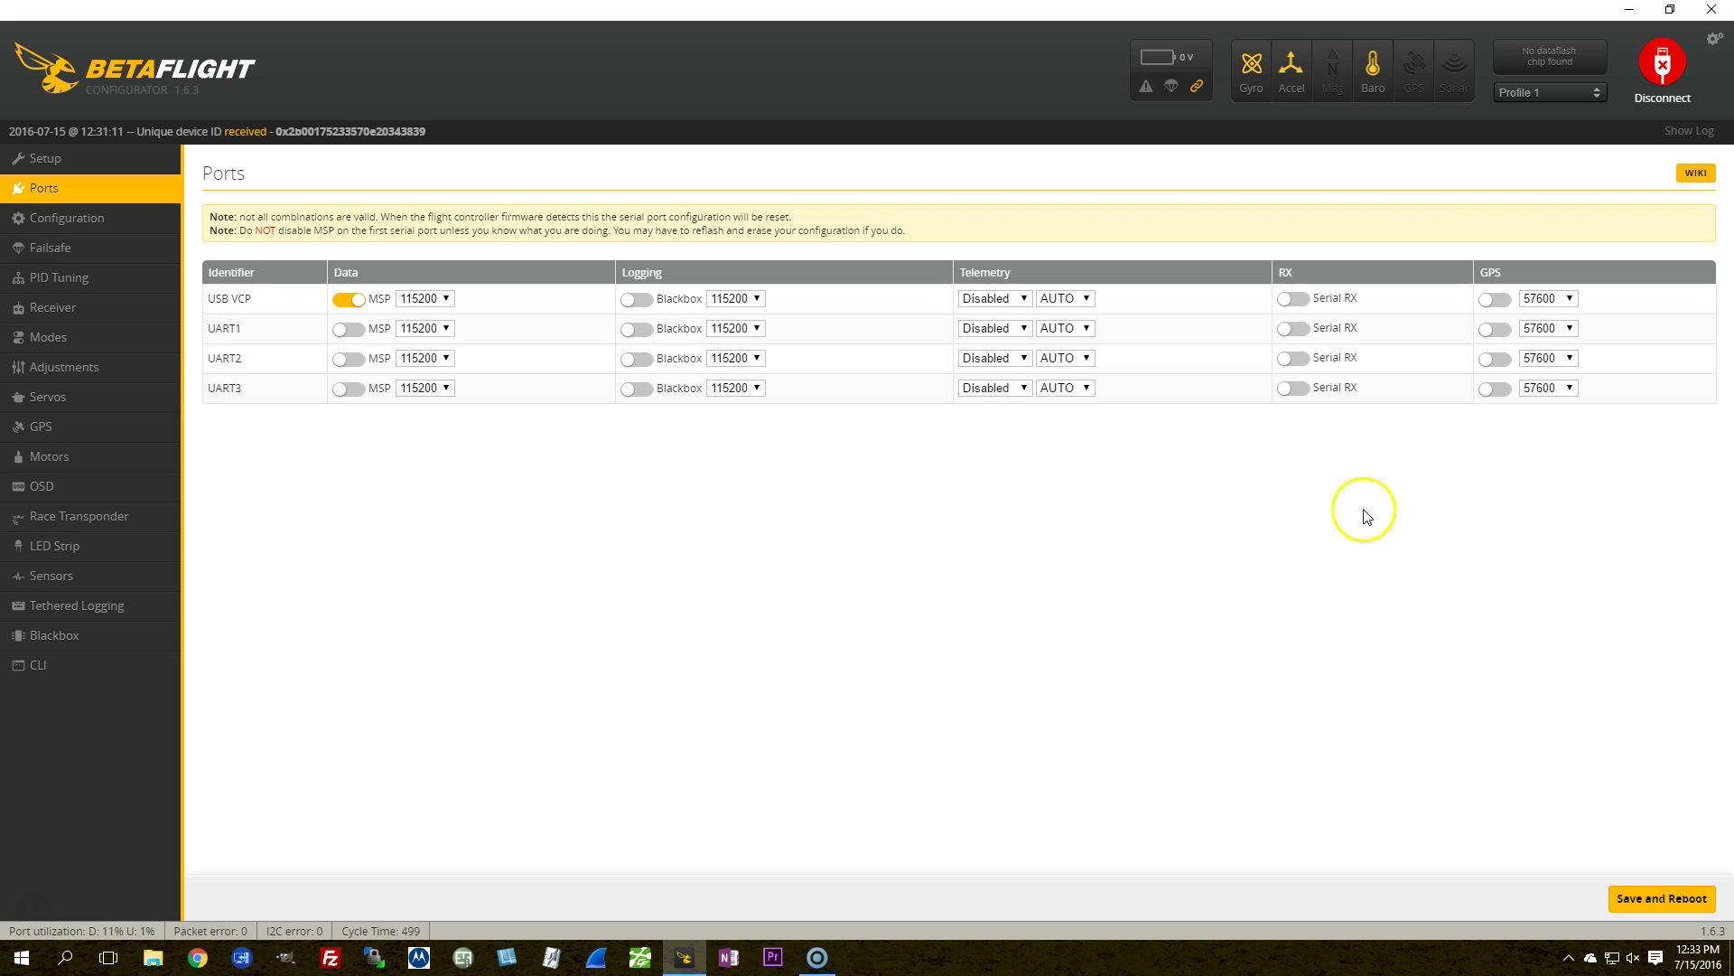
click(1295, 388)
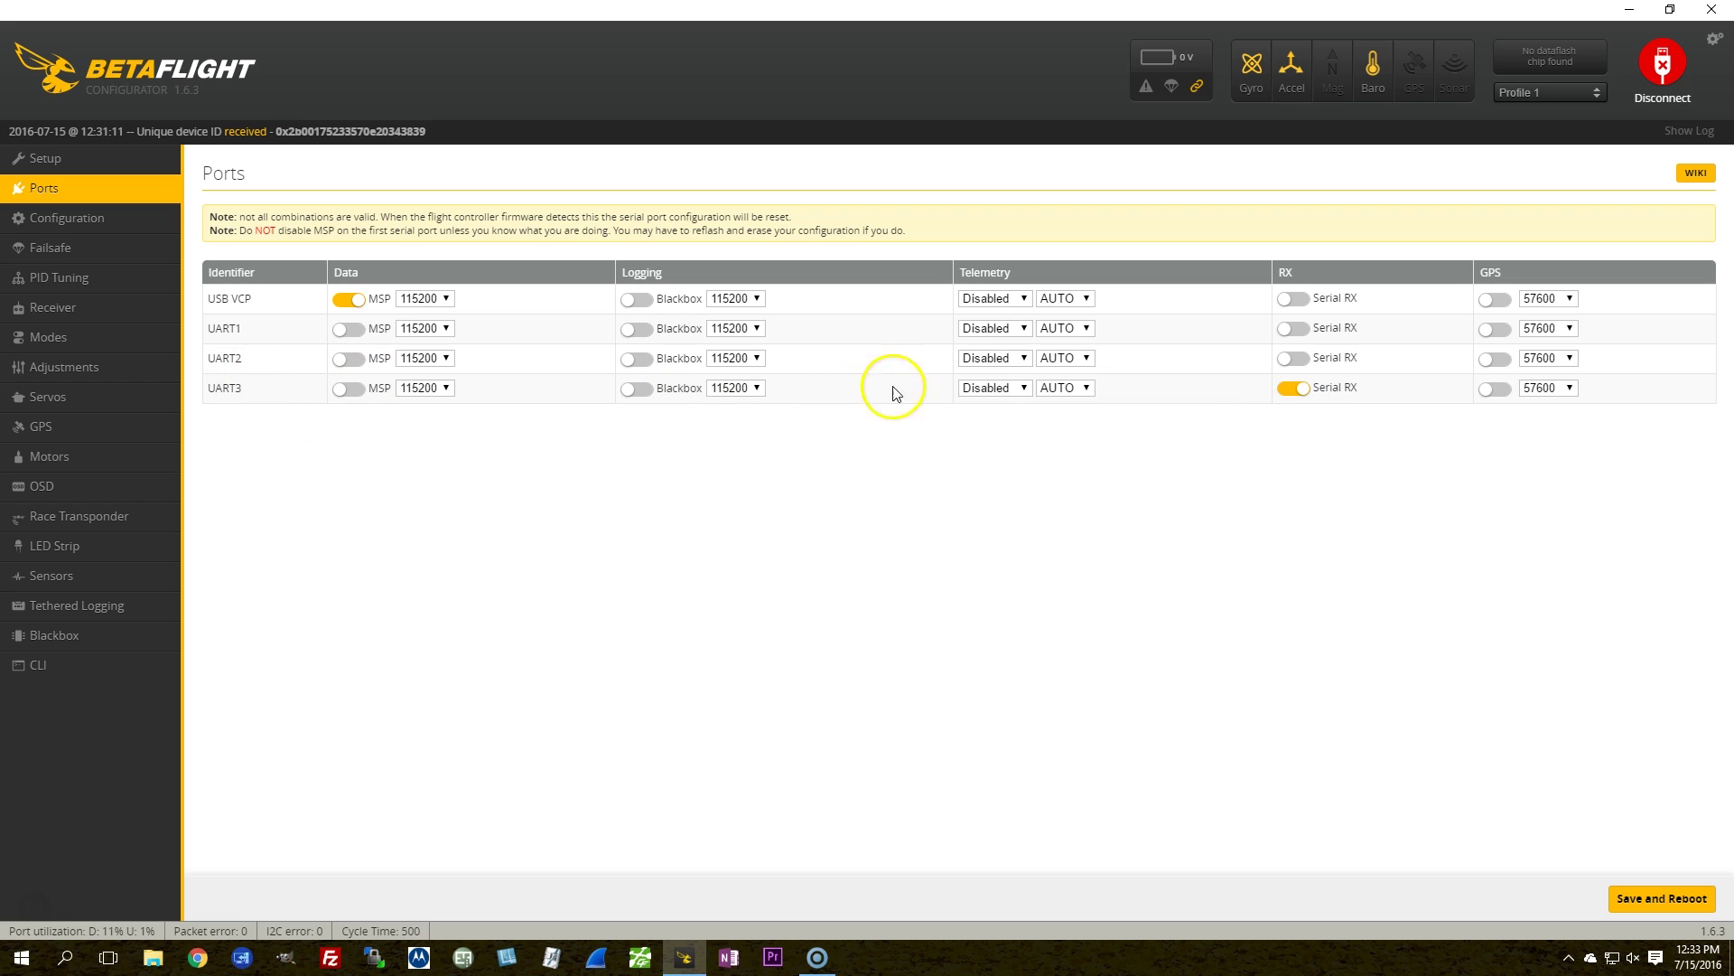
- Set UART2 telemetry to SmartPort, save the port settings with a reboot and reconnect to the board
click(986, 358)
click(990, 420)
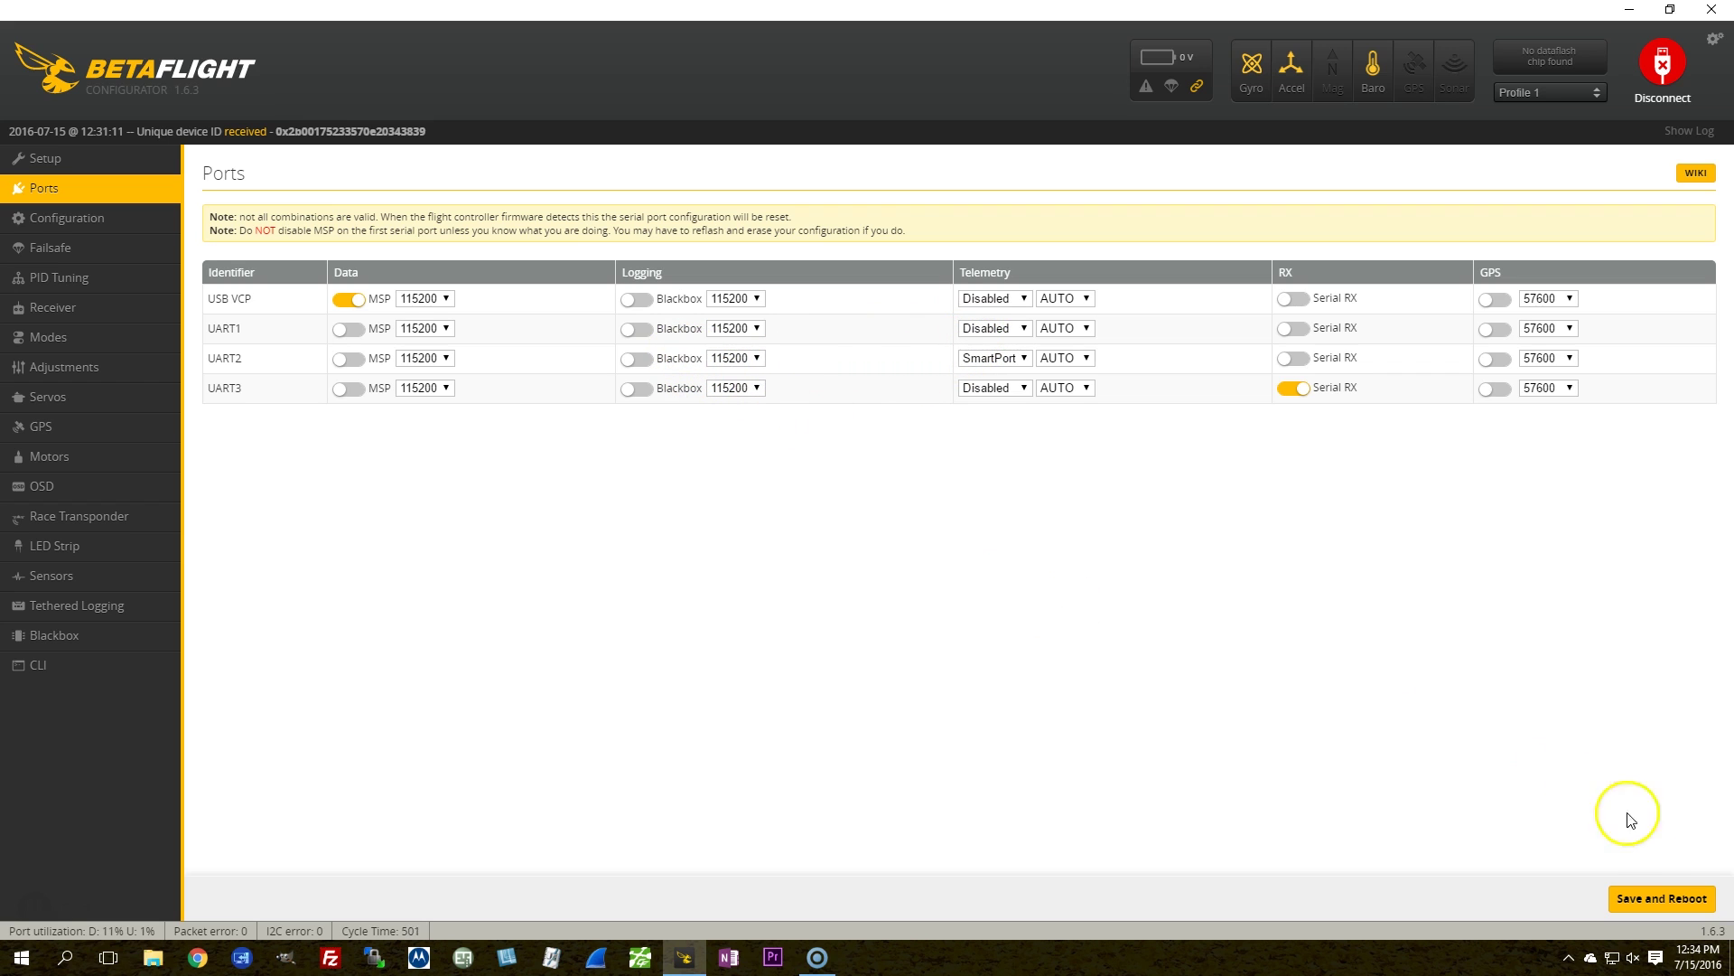
click(1649, 898)
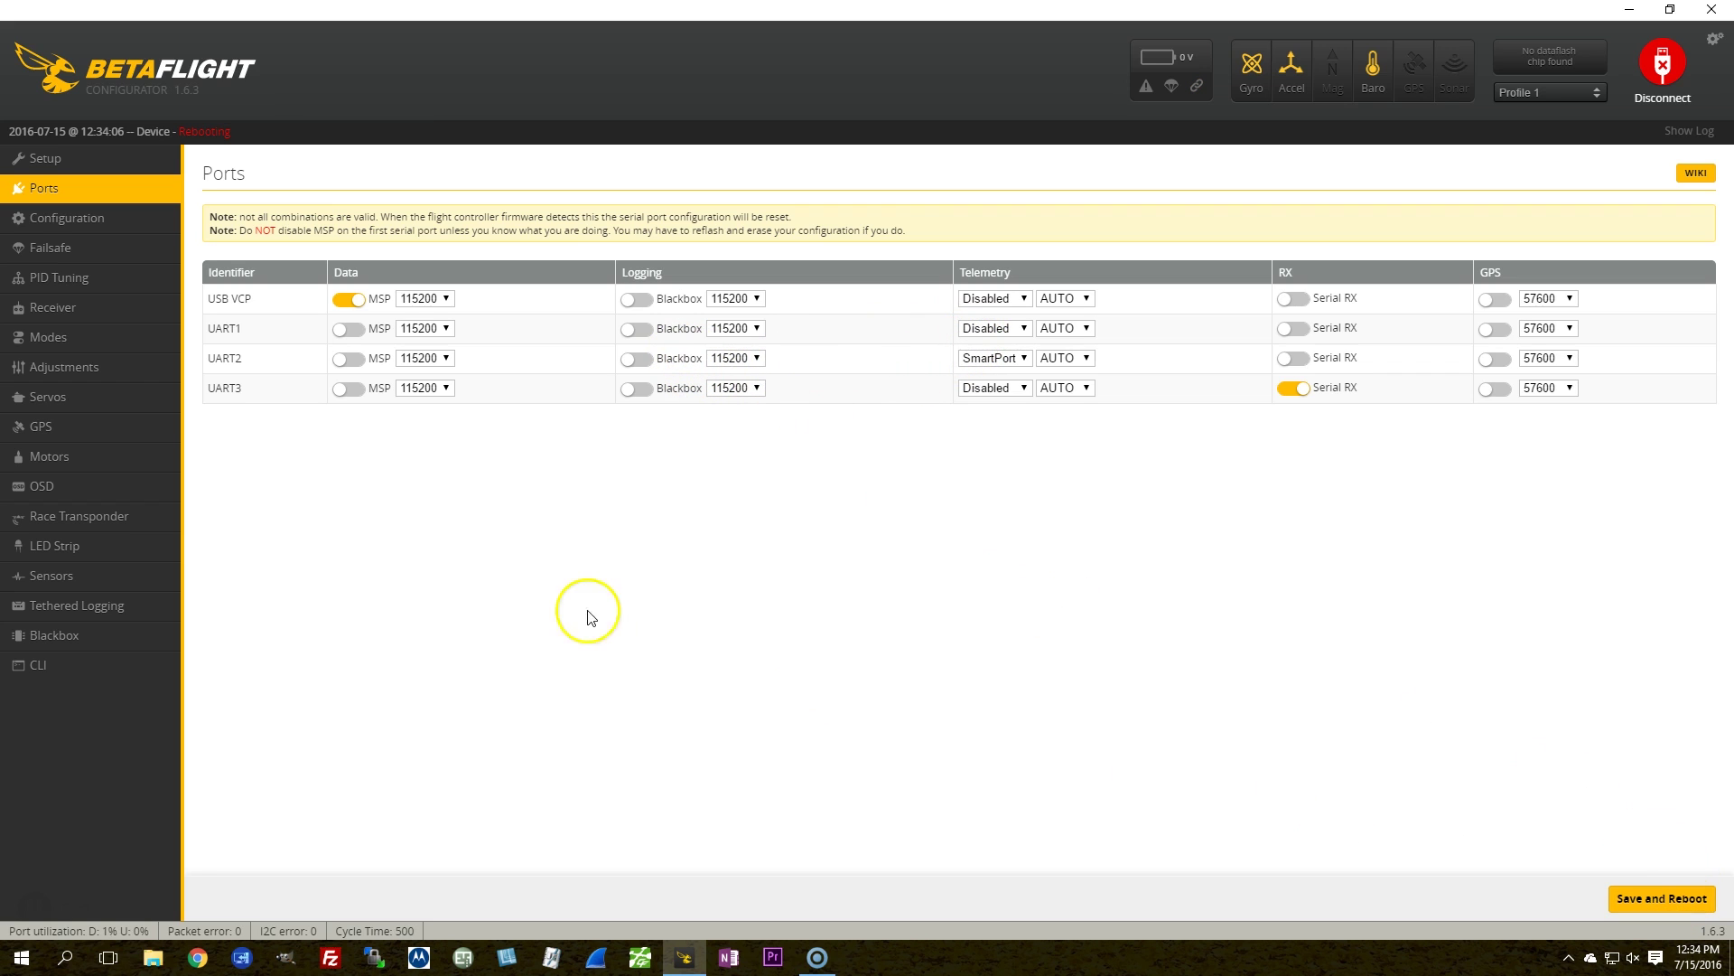
click(1660, 72)
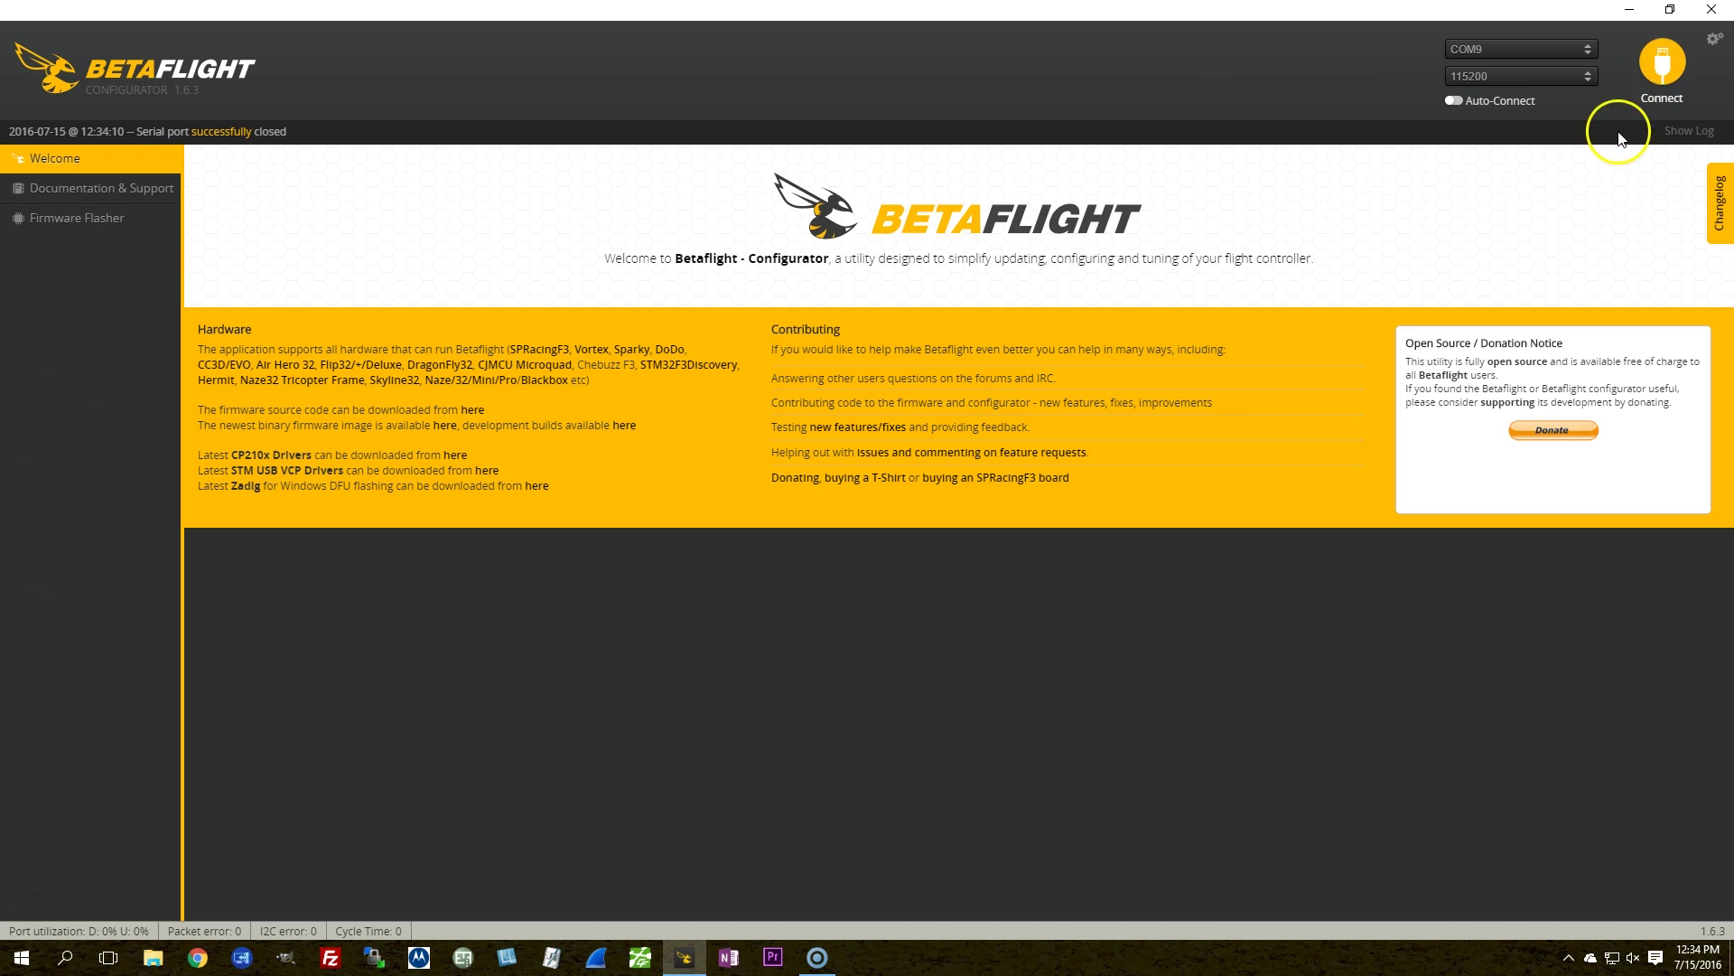
click(1662, 65)
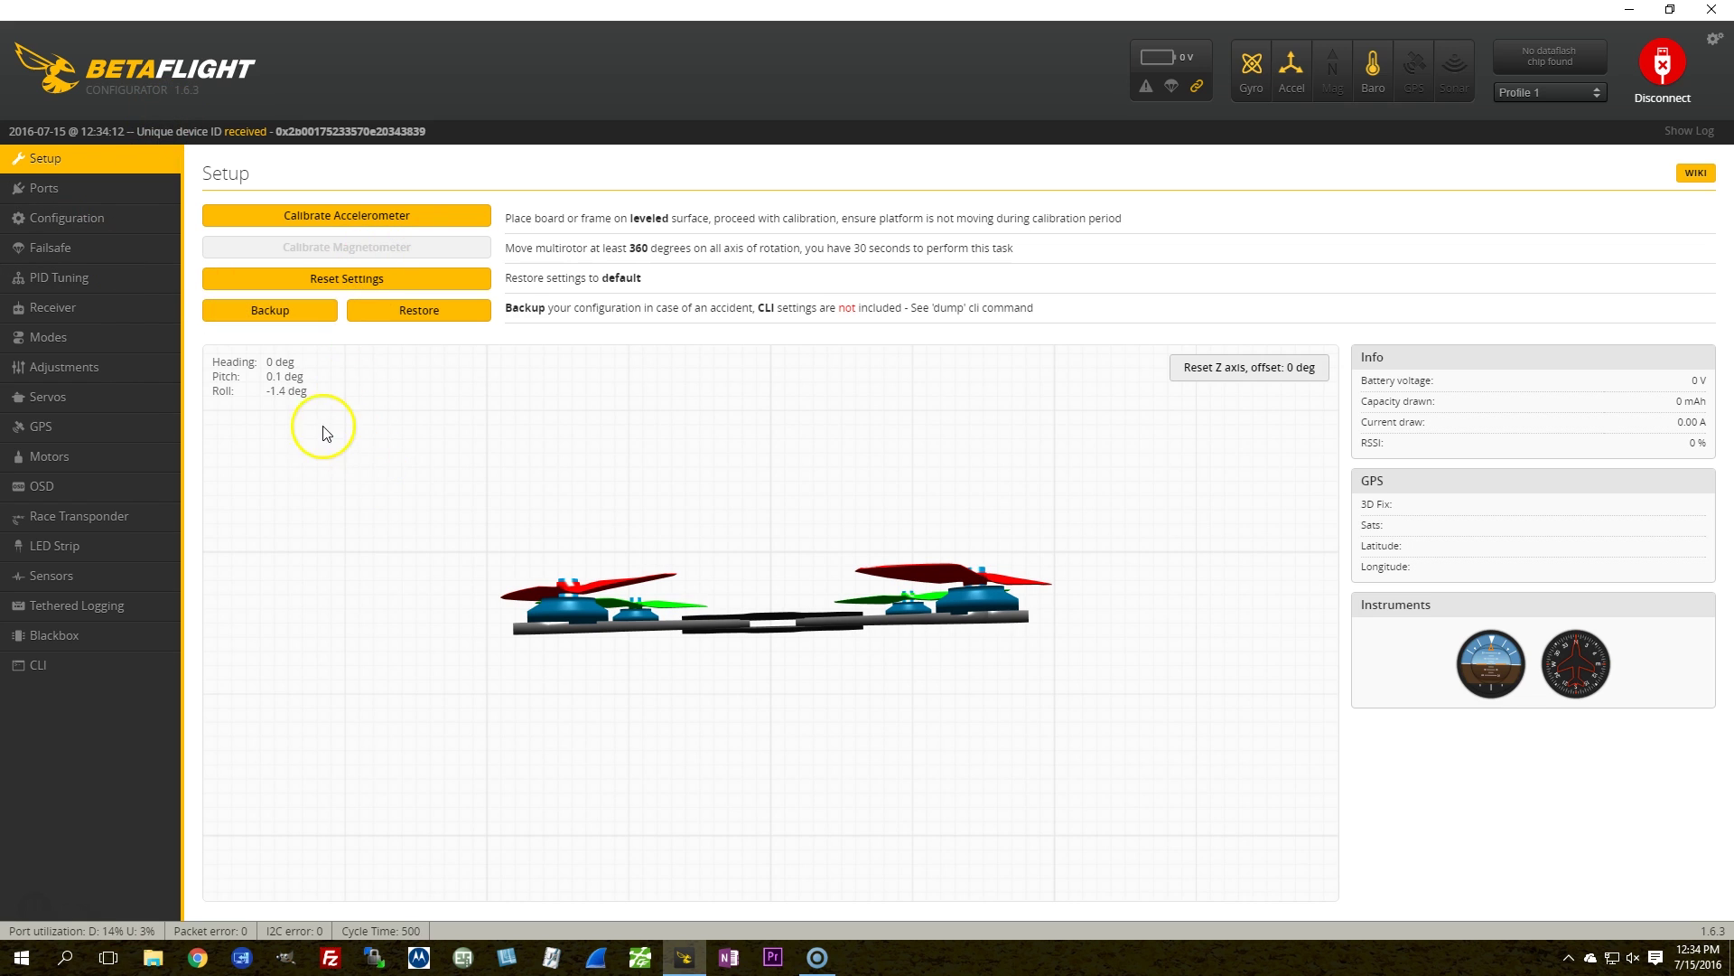
click(67, 218)
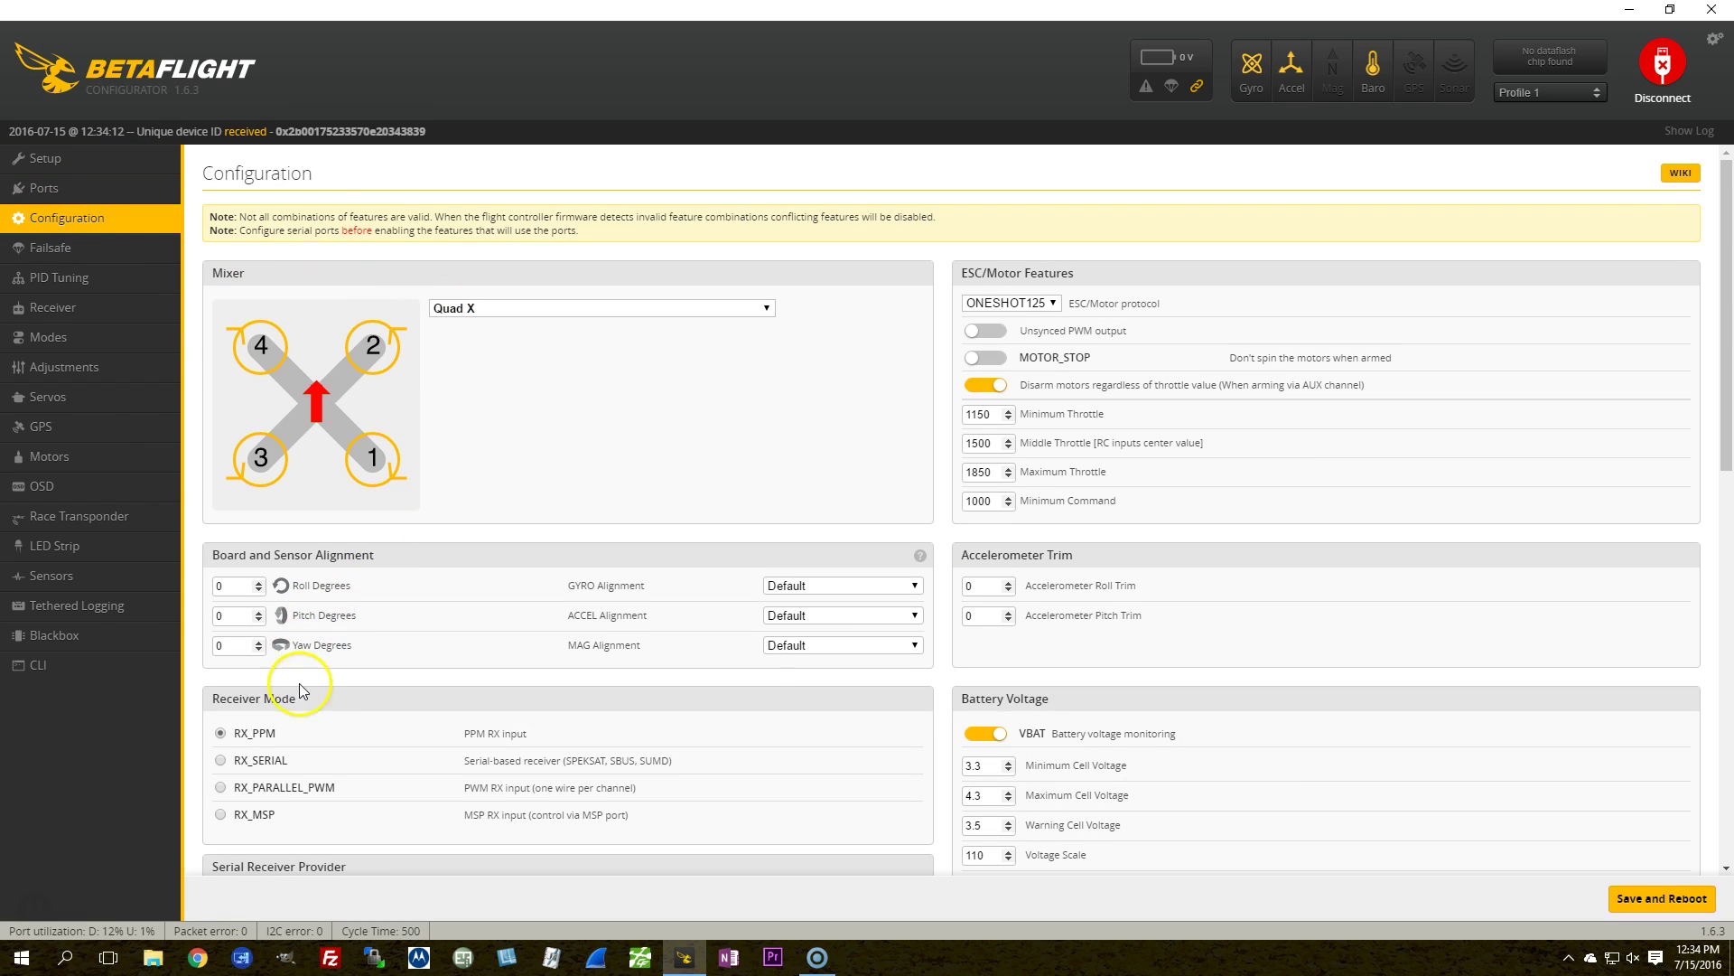
scroll(301, 691, down, 1)
scroll(301, 691, down, 1)
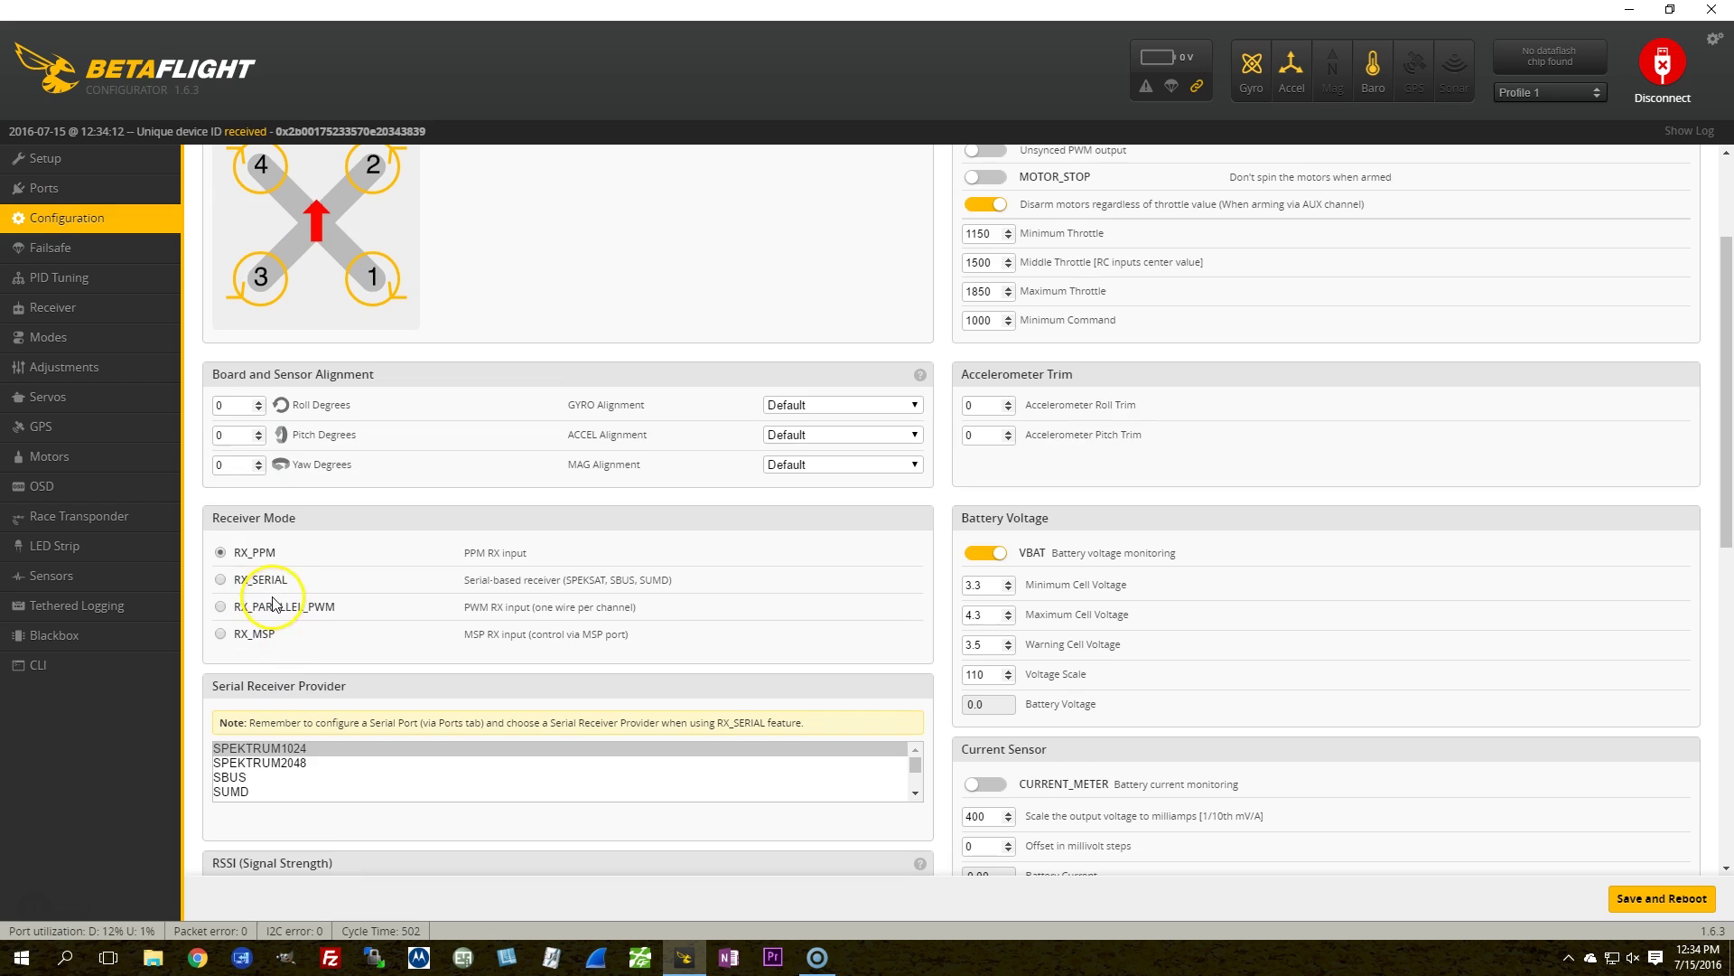
click(222, 592)
click(50, 187)
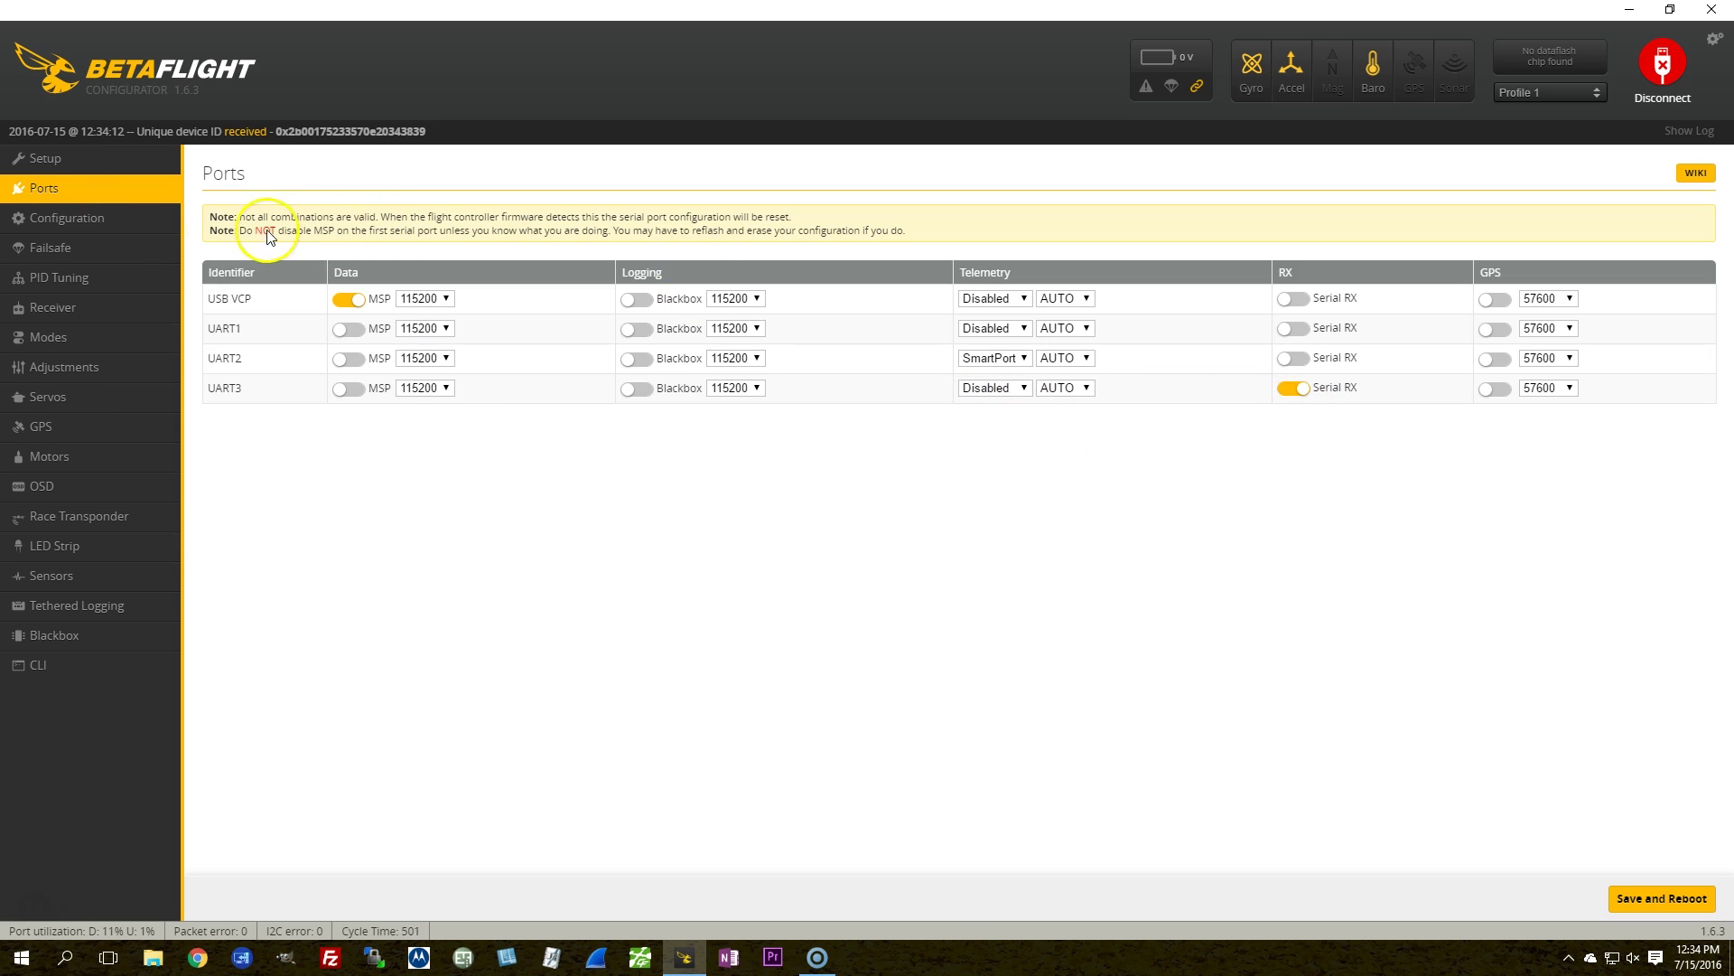
- In the board configuration, set the receiver mode to RX_SERIAL with SBUS as serial receiver provider, and save with a reboot
click(153, 230)
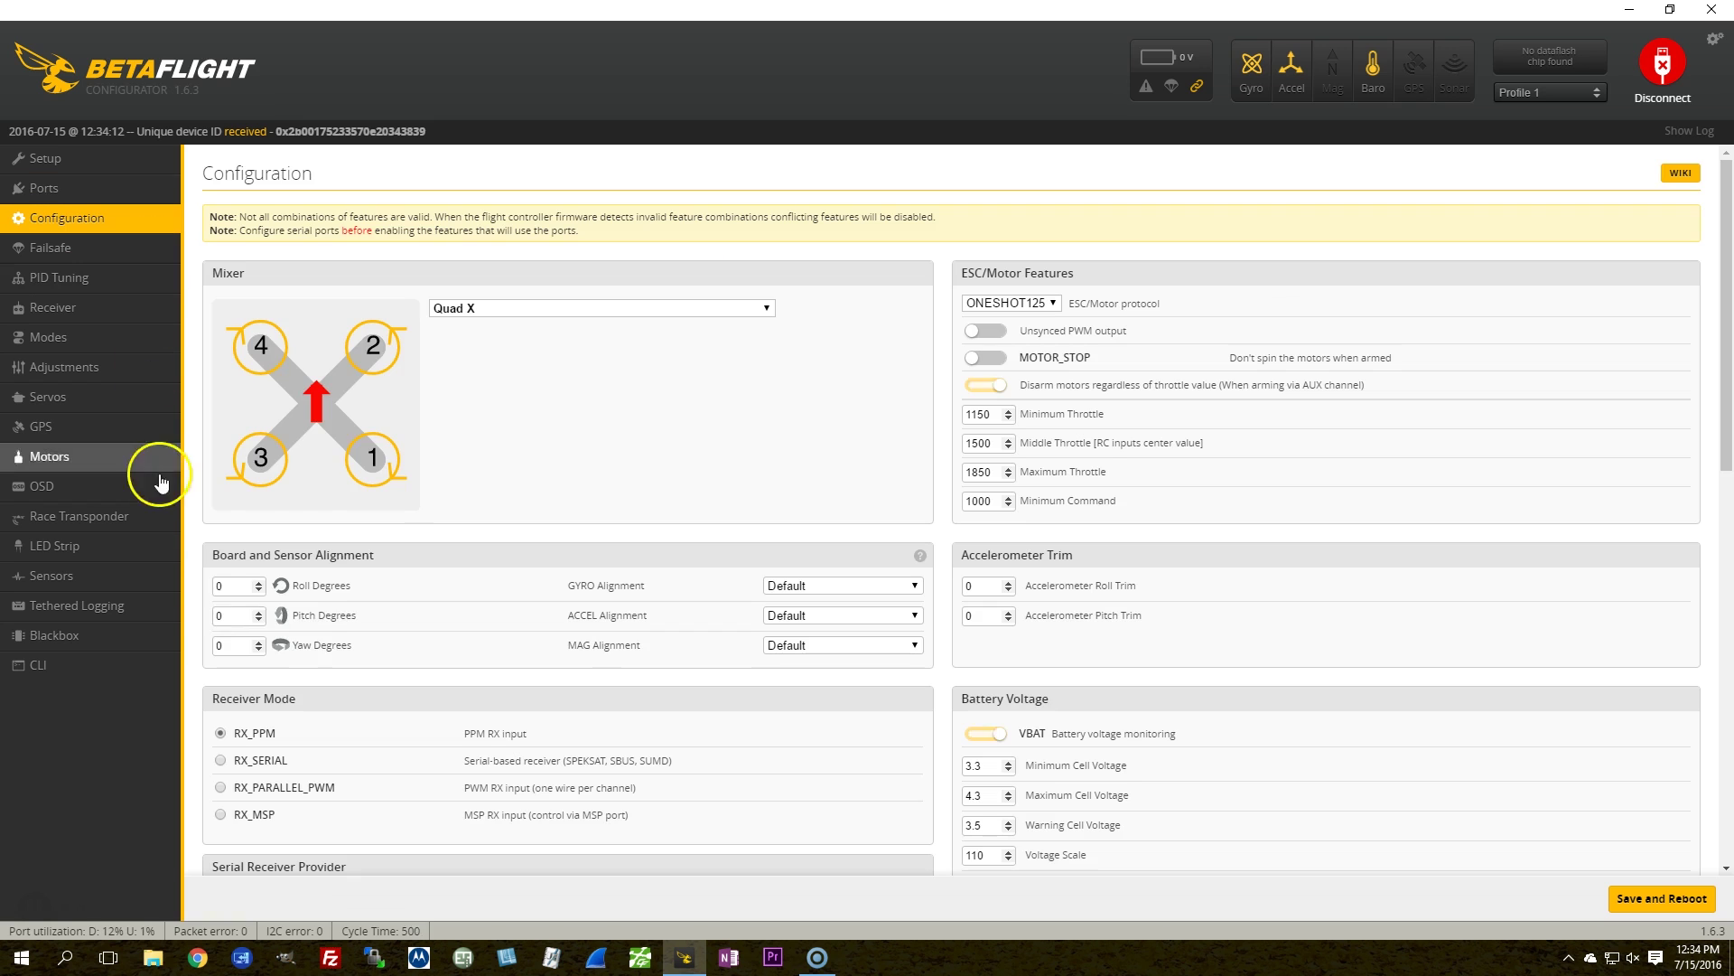
scroll(242, 605, down, 2)
click(238, 583)
click(230, 778)
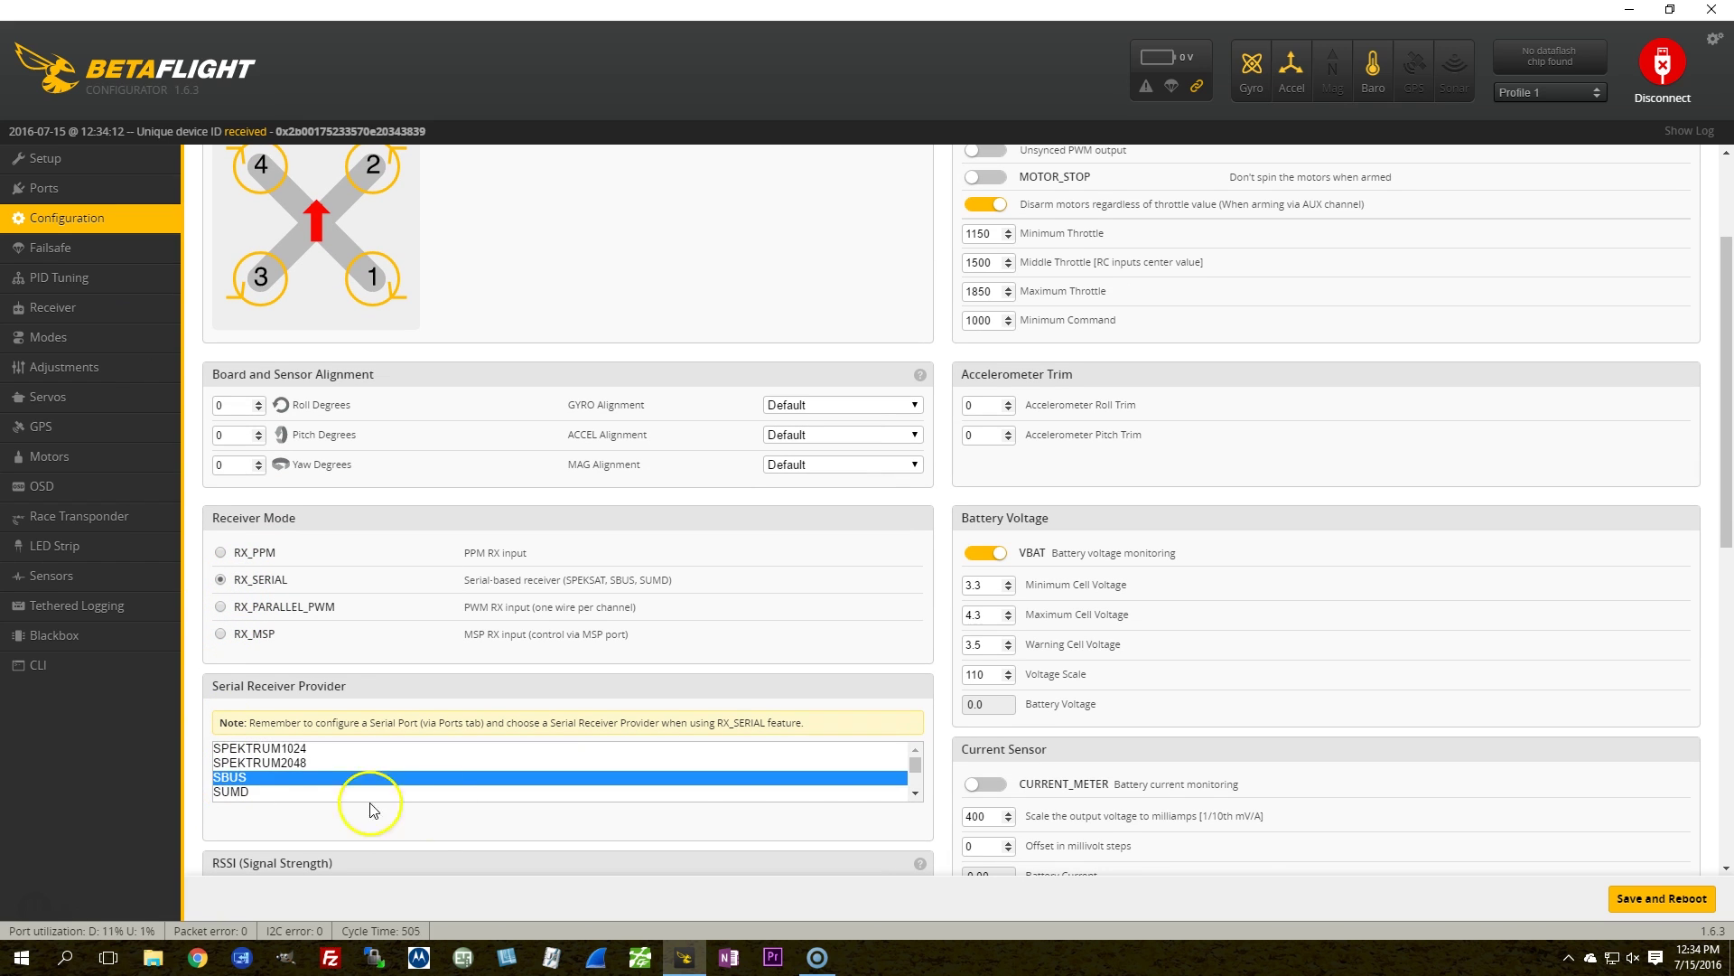
click(1660, 898)
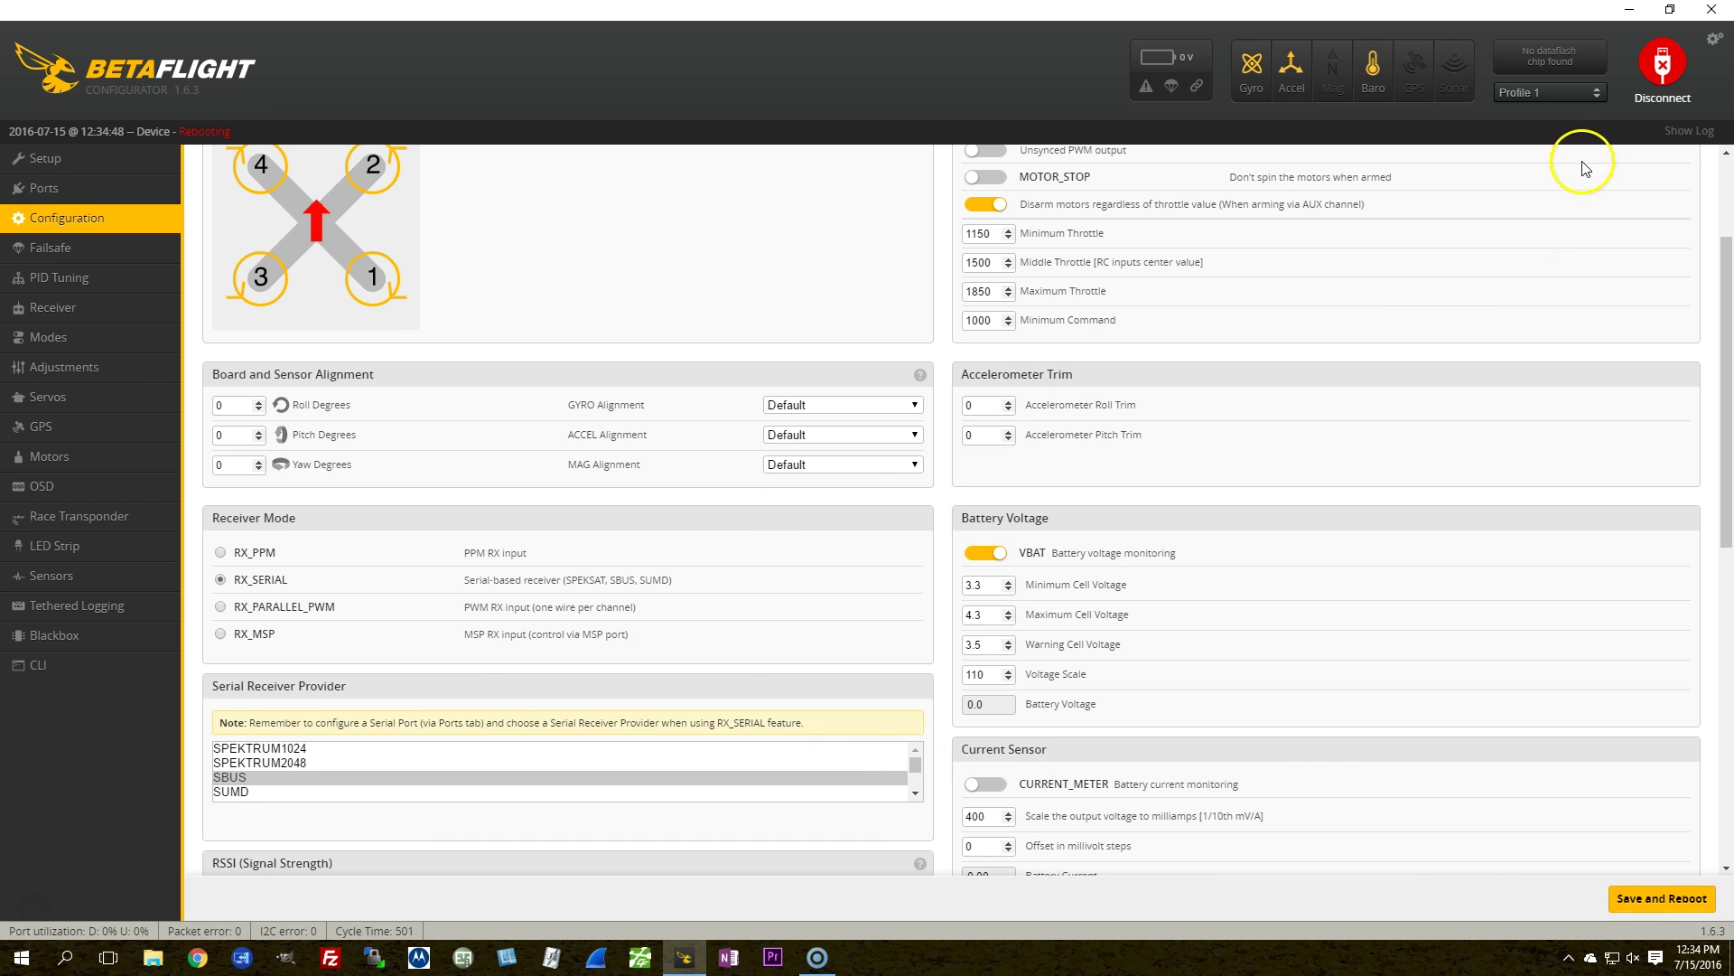
- Reconnect to the board and check the saved receiver mode and serial receiver provider in its configuration
click(1660, 63)
click(1660, 63)
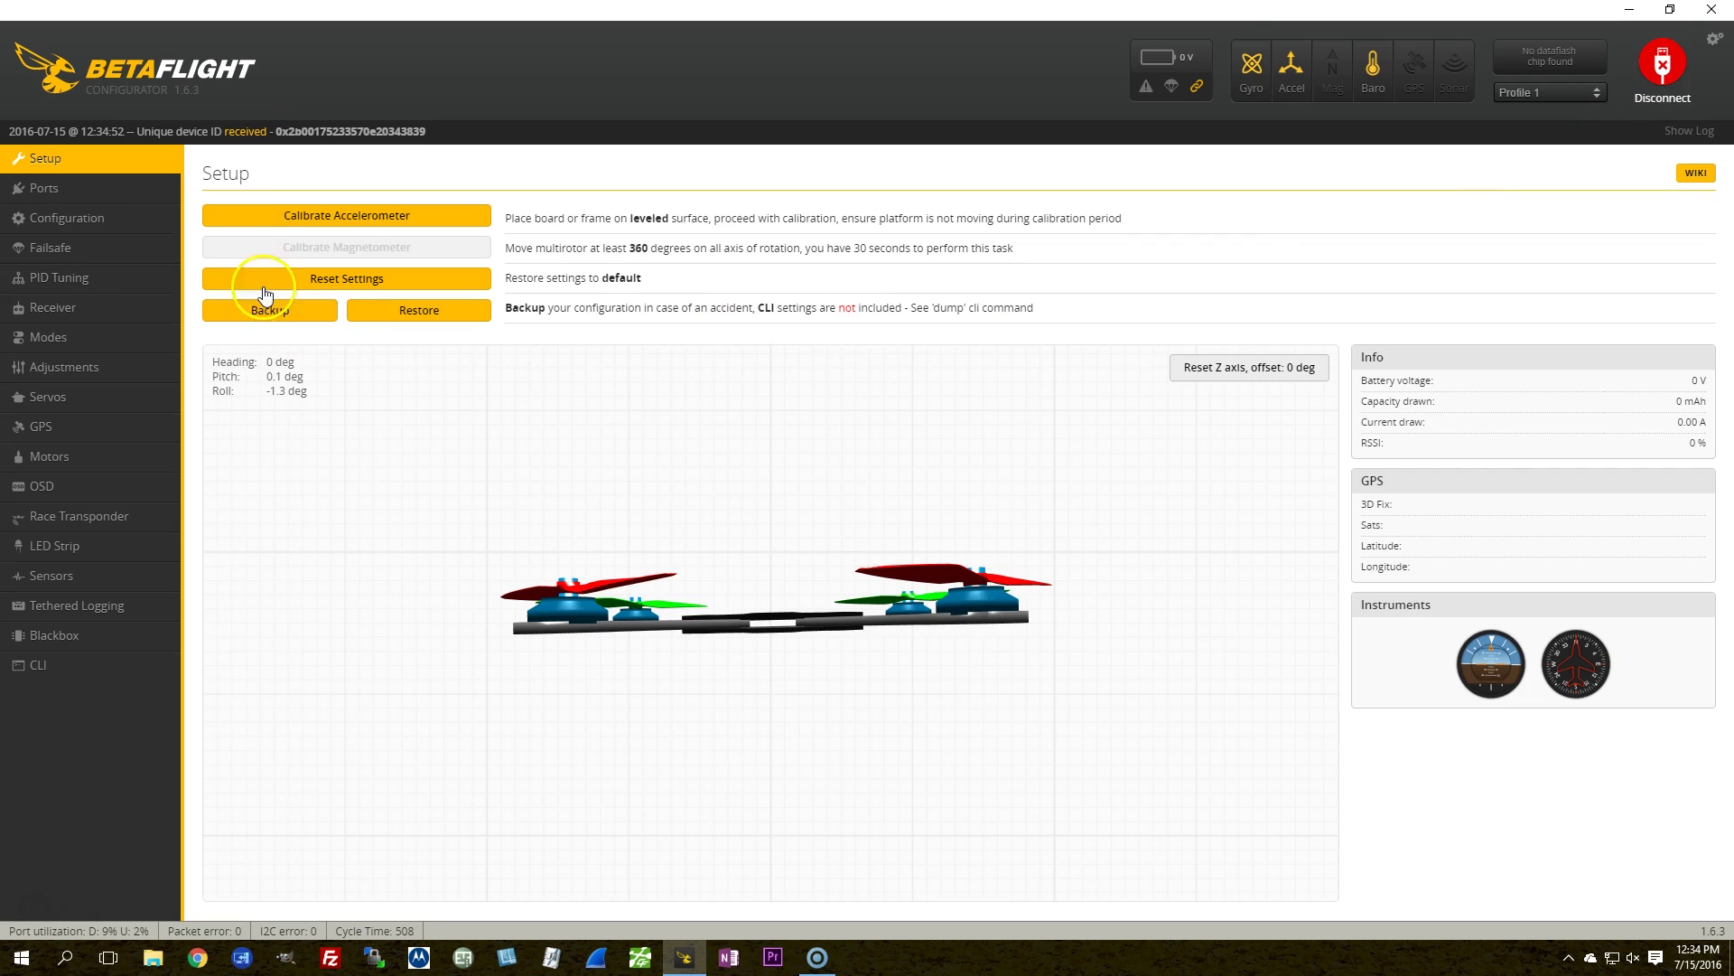
click(61, 222)
scroll(739, 586, down, 1)
scroll(739, 589, down, 3)
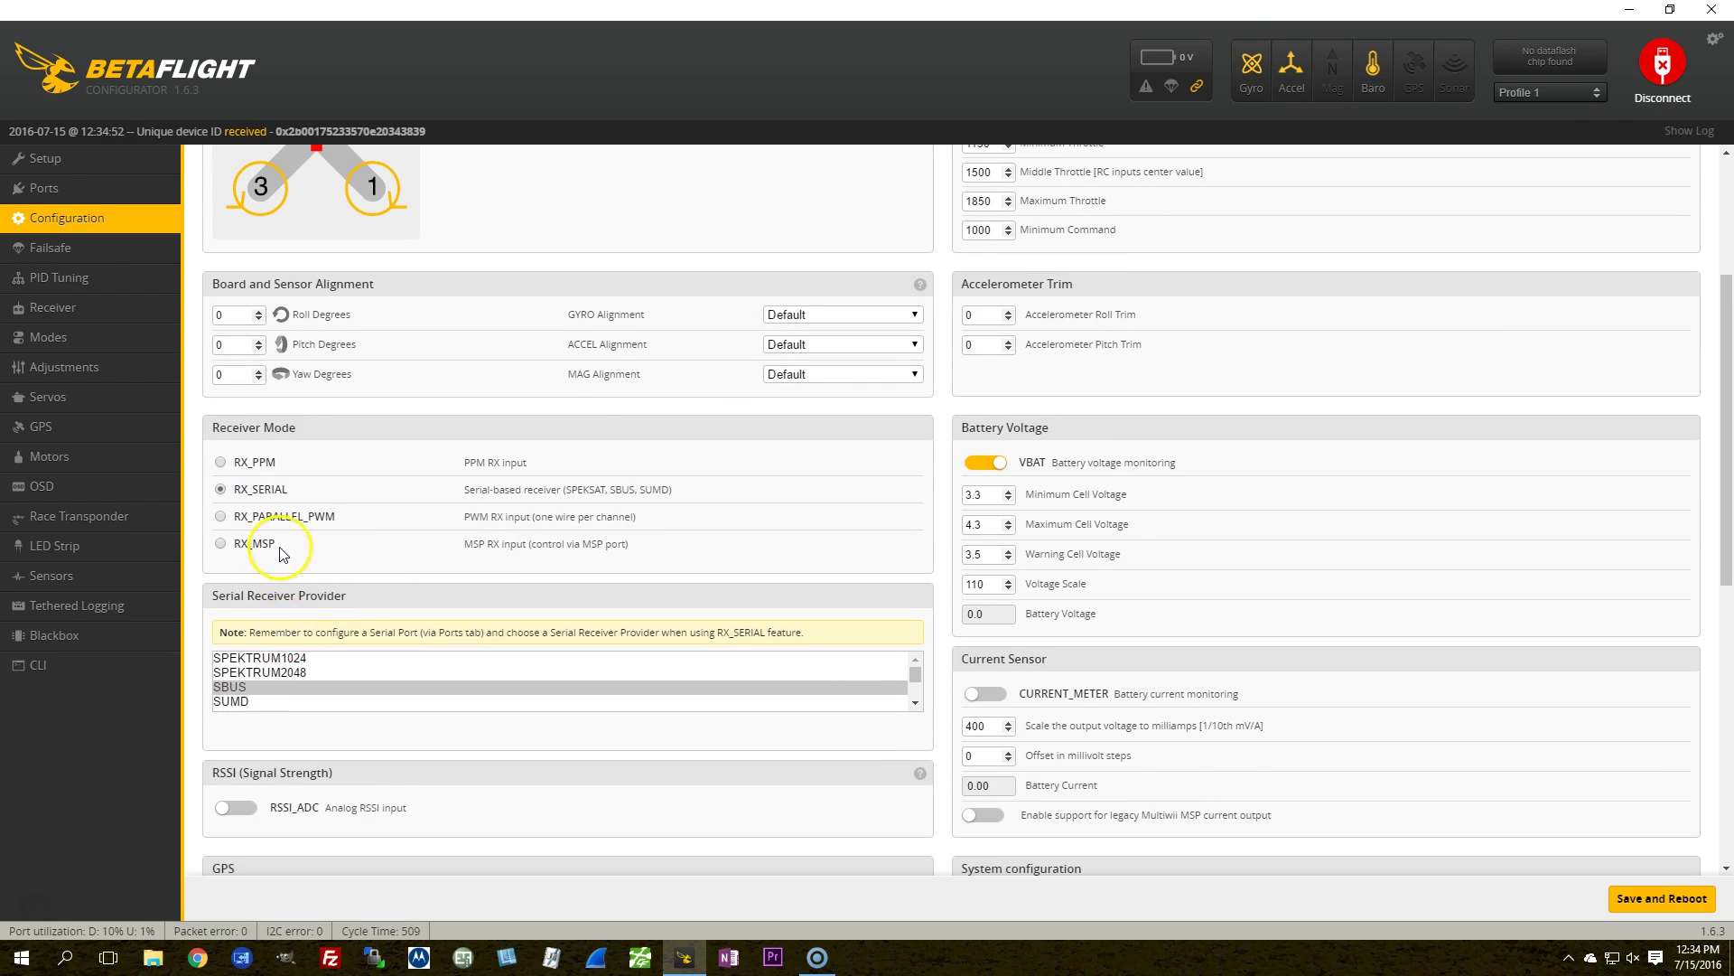
- Change the receiver's channel map to RETA1234 and save the receiver settings
click(63, 309)
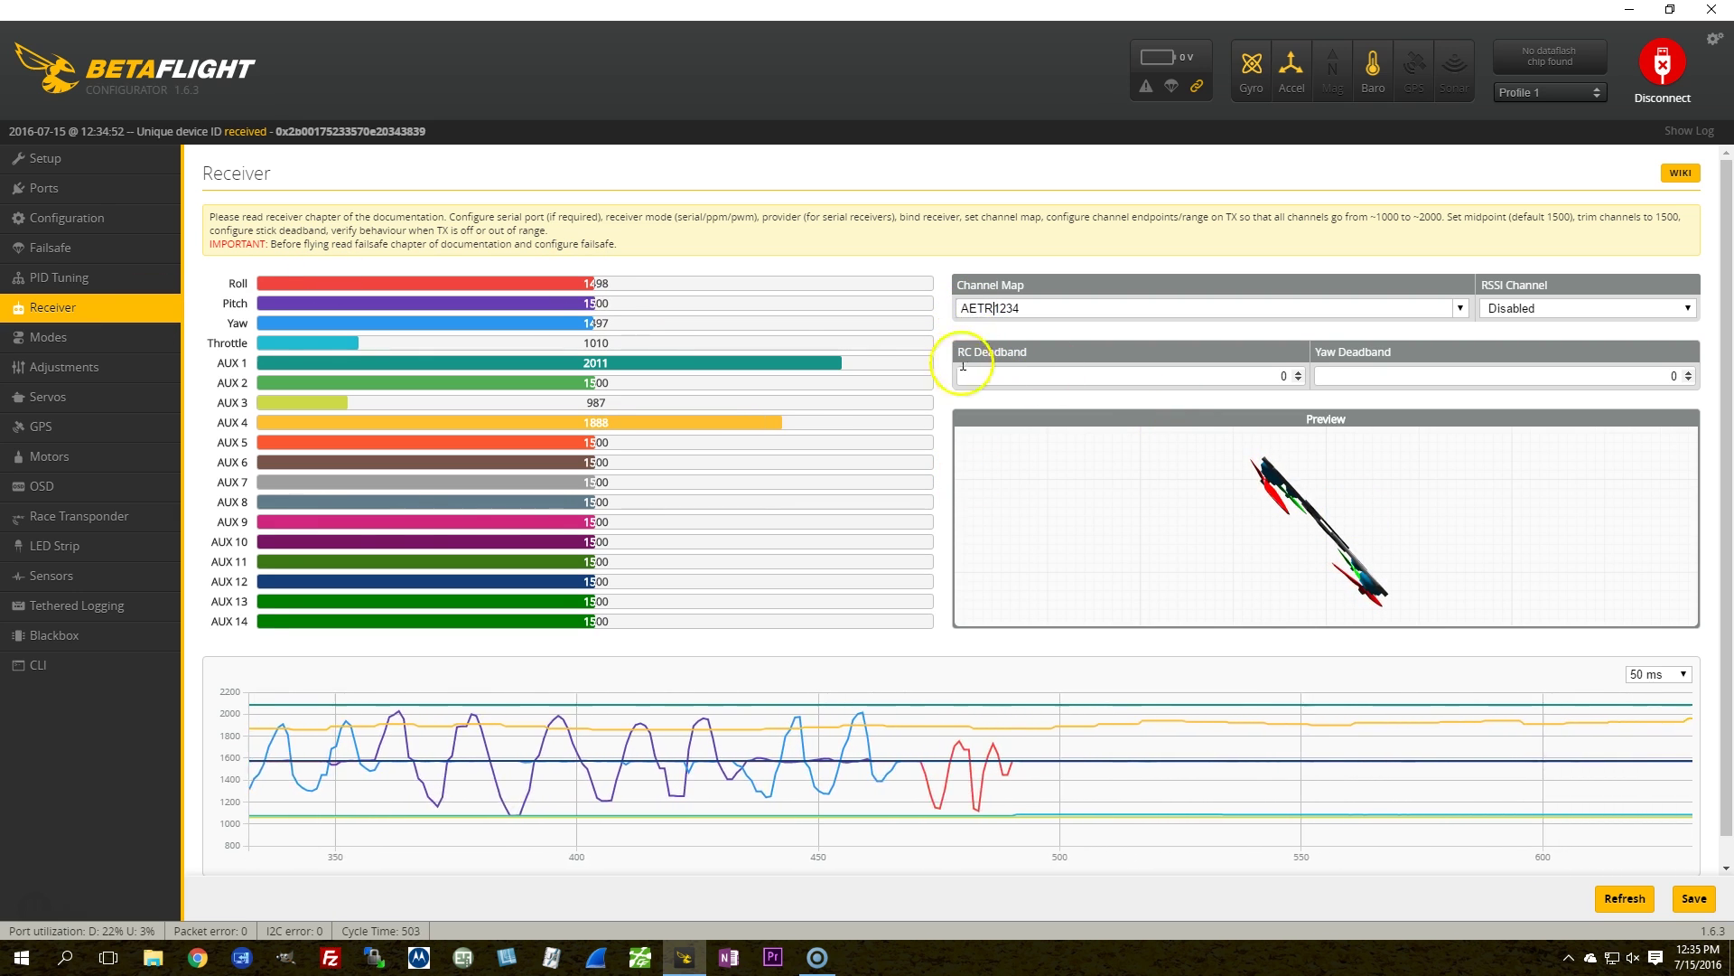
click(990, 310)
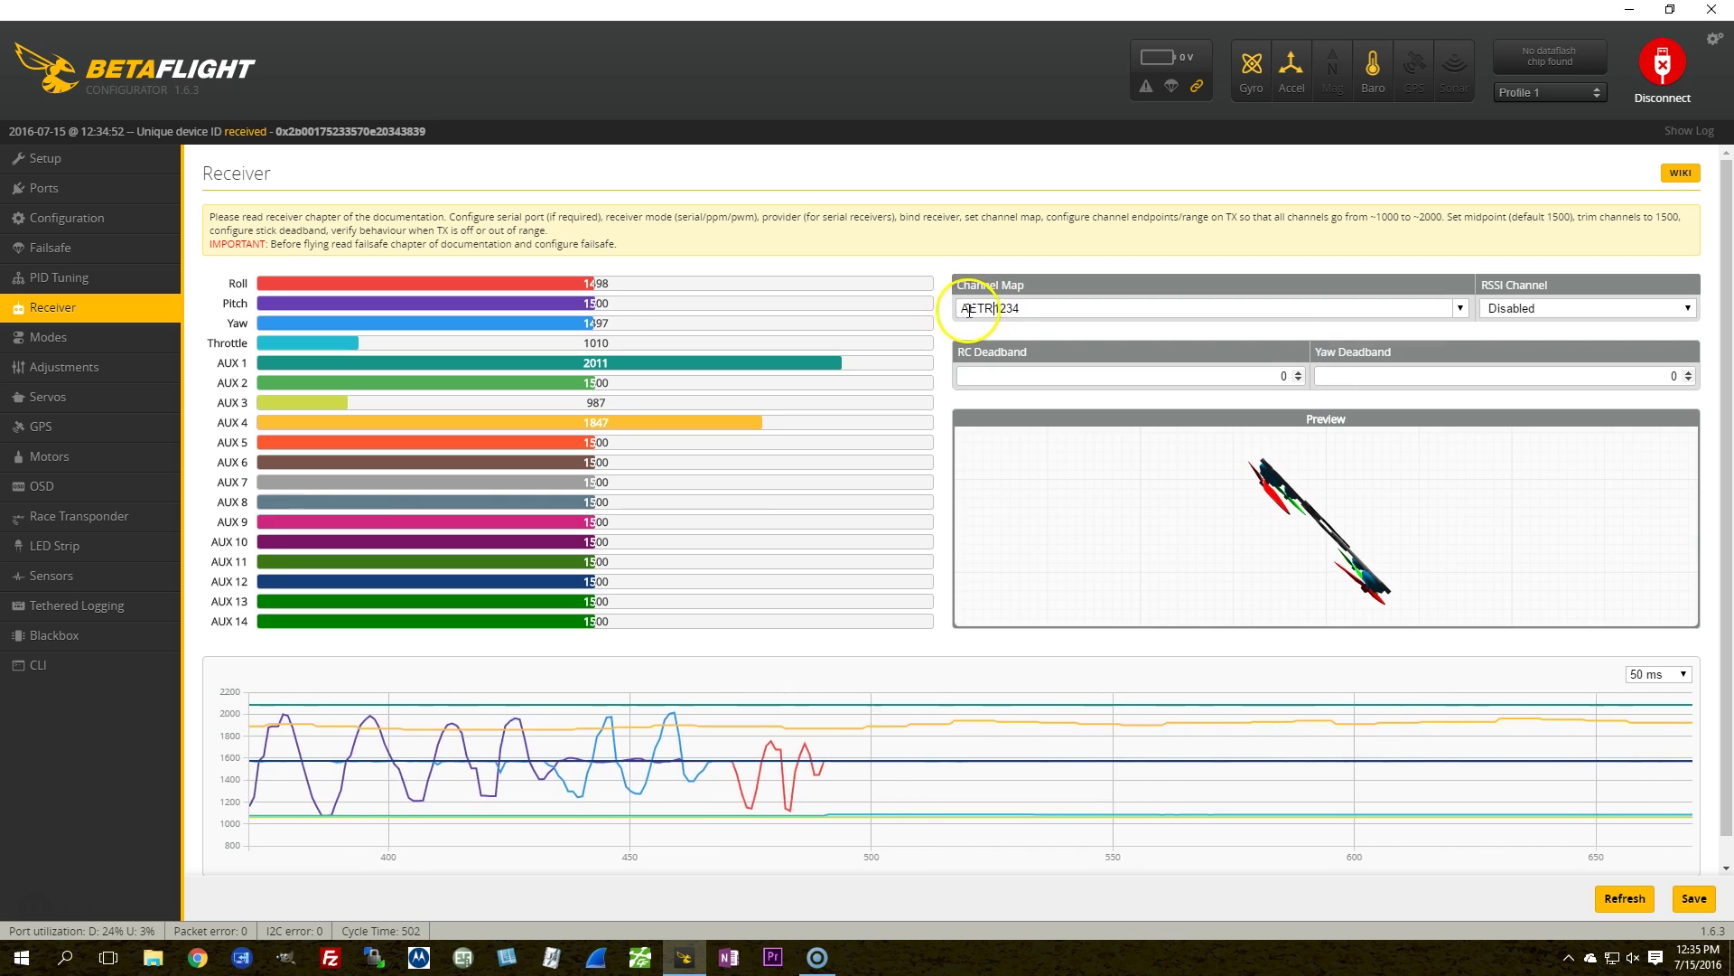
click(978, 353)
key(BackSpace)
text(R)
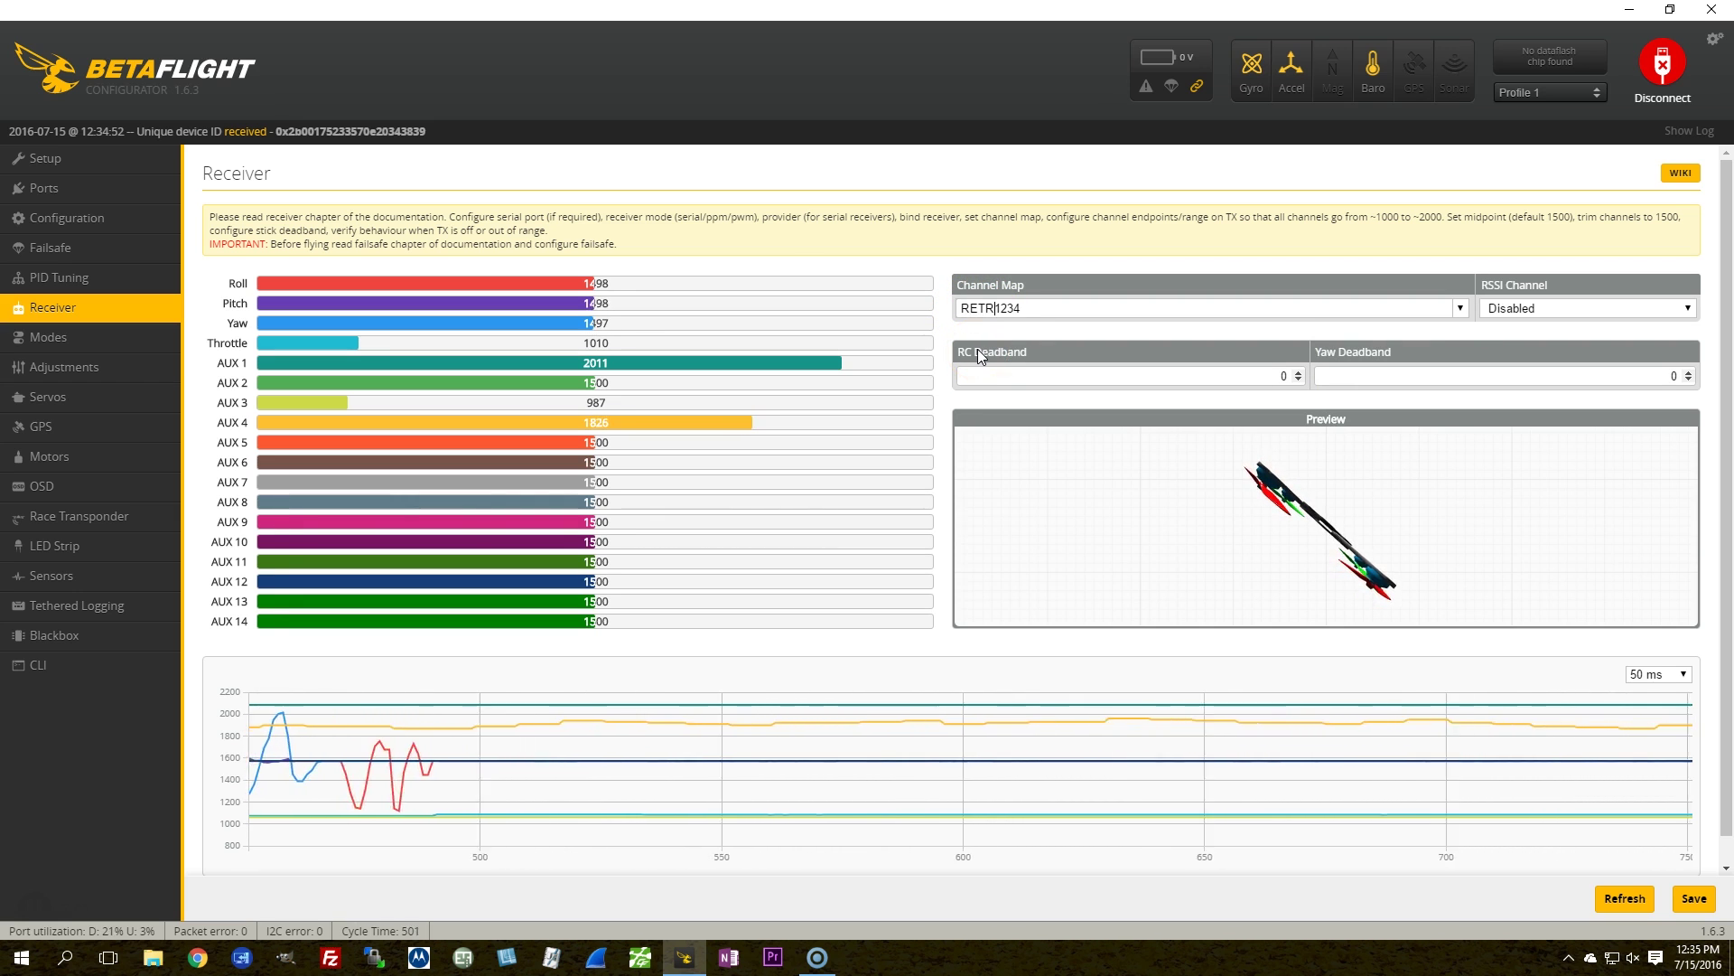
key(Delete)
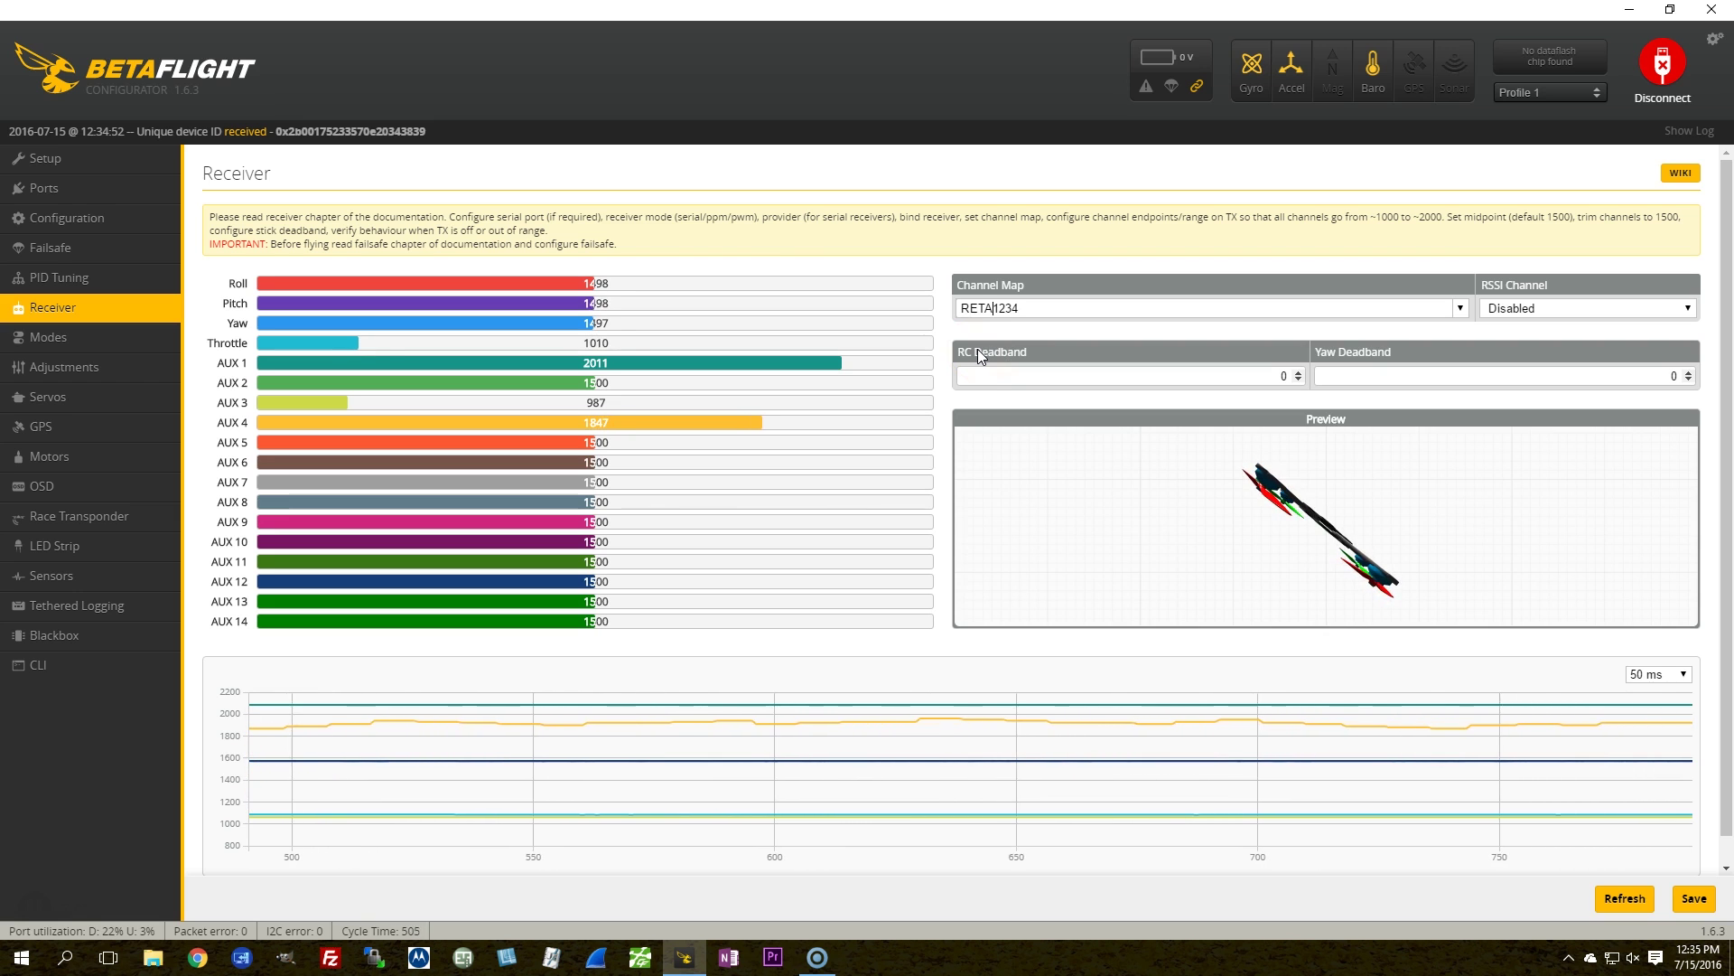
click(989, 308)
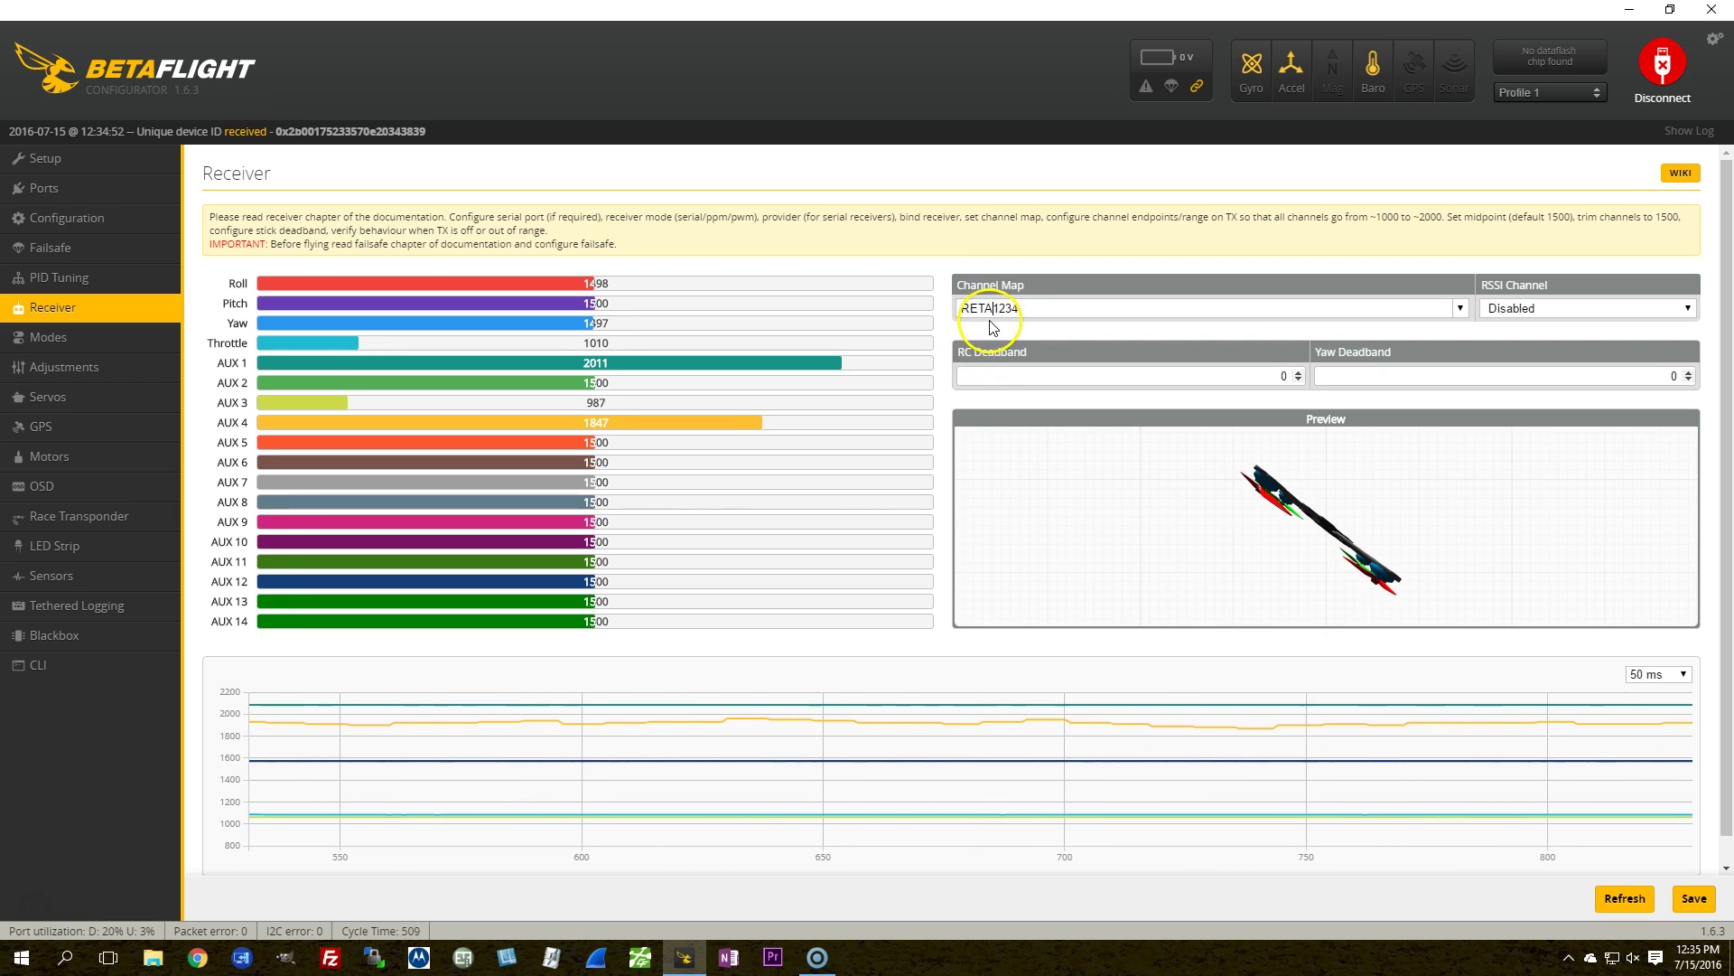
click(1695, 899)
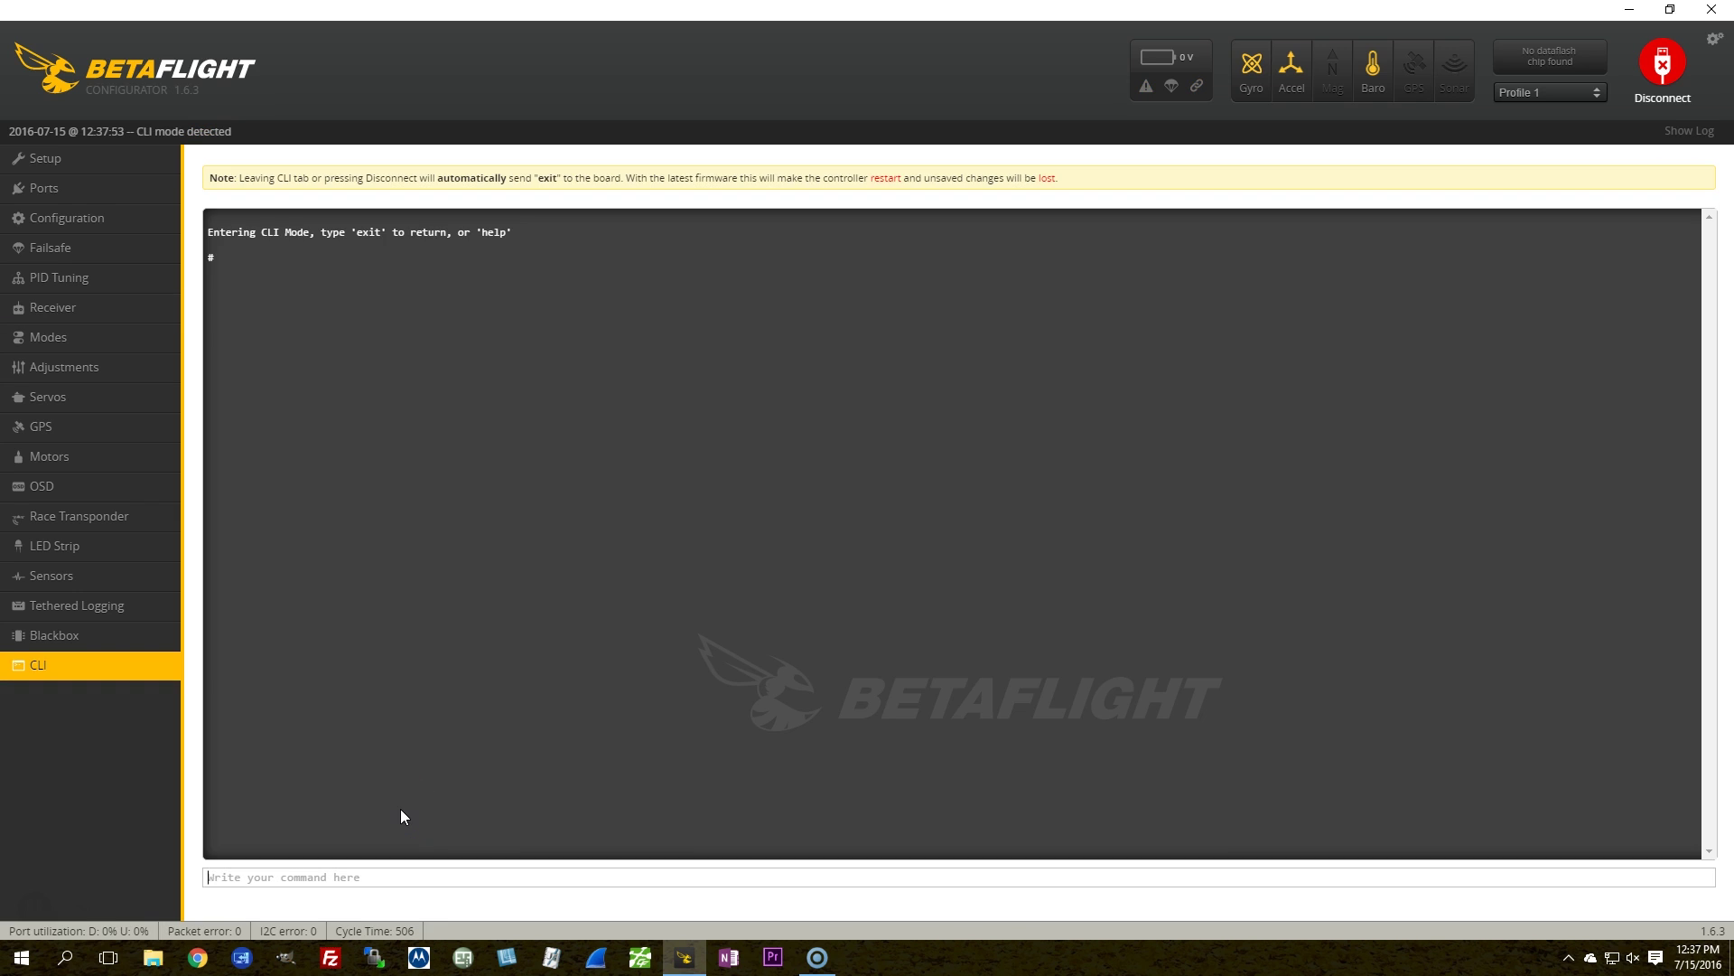
- Query the receiver channel ranges with the rxrange command in the CLI
text(rxrange)
key(Return)
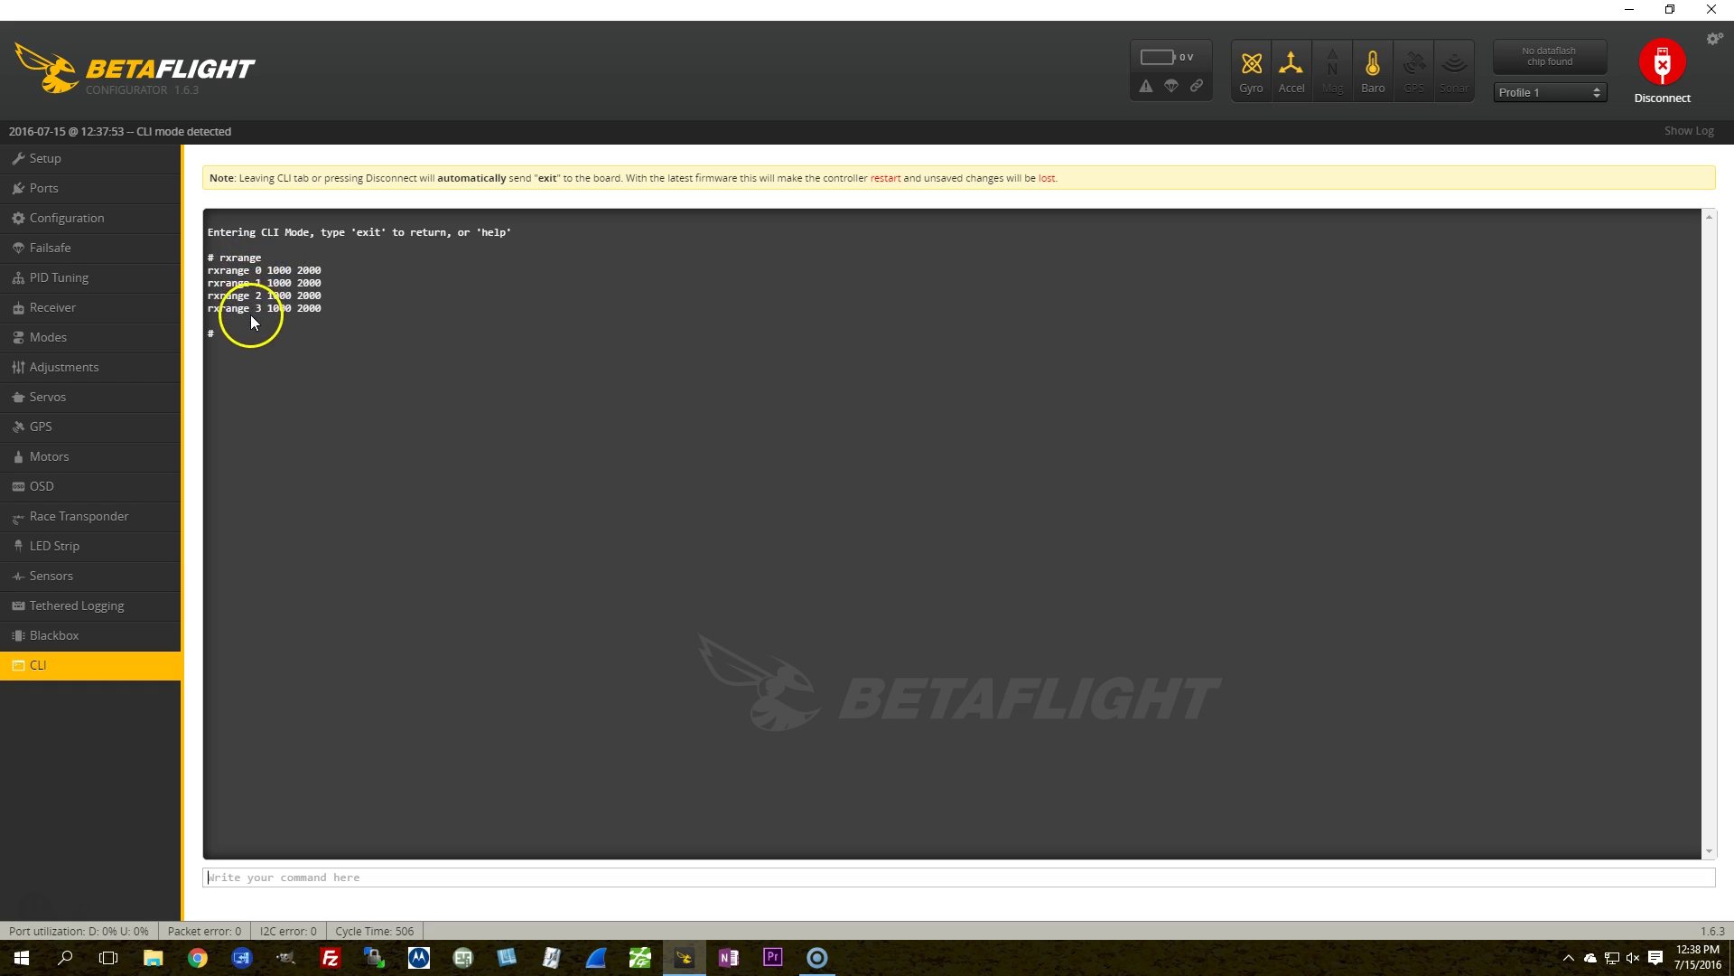
- Leave the CLI for the Receiver page and try to disconnect from the board
click(93, 307)
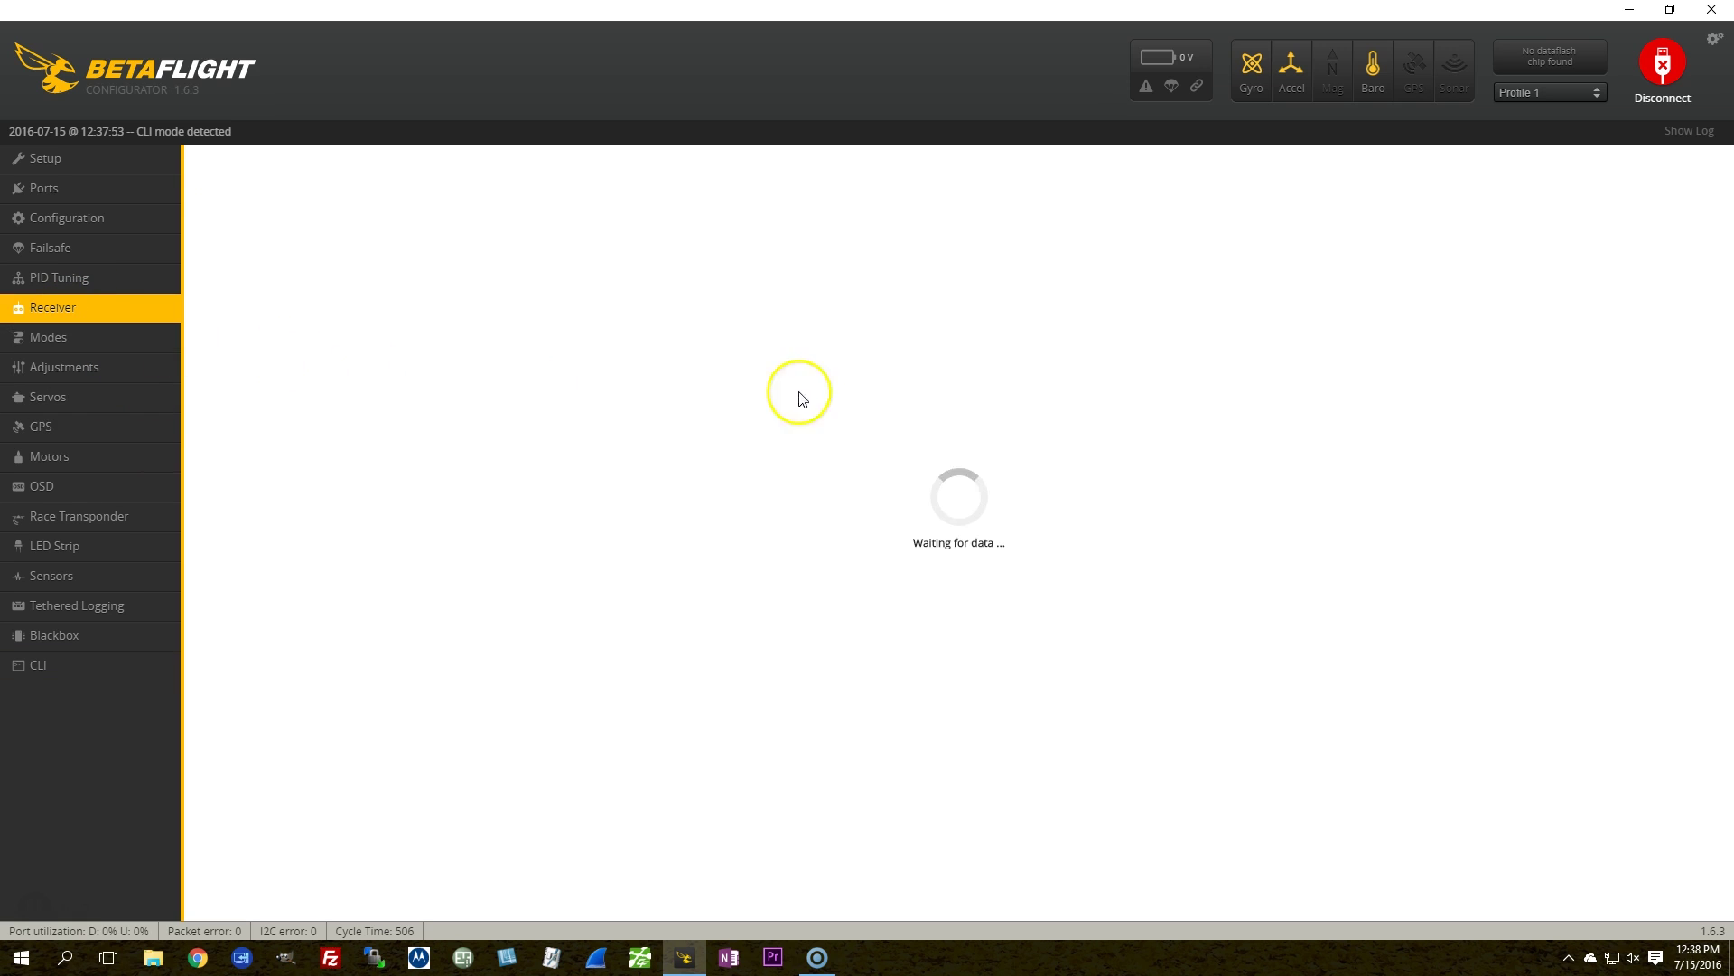
click(1661, 66)
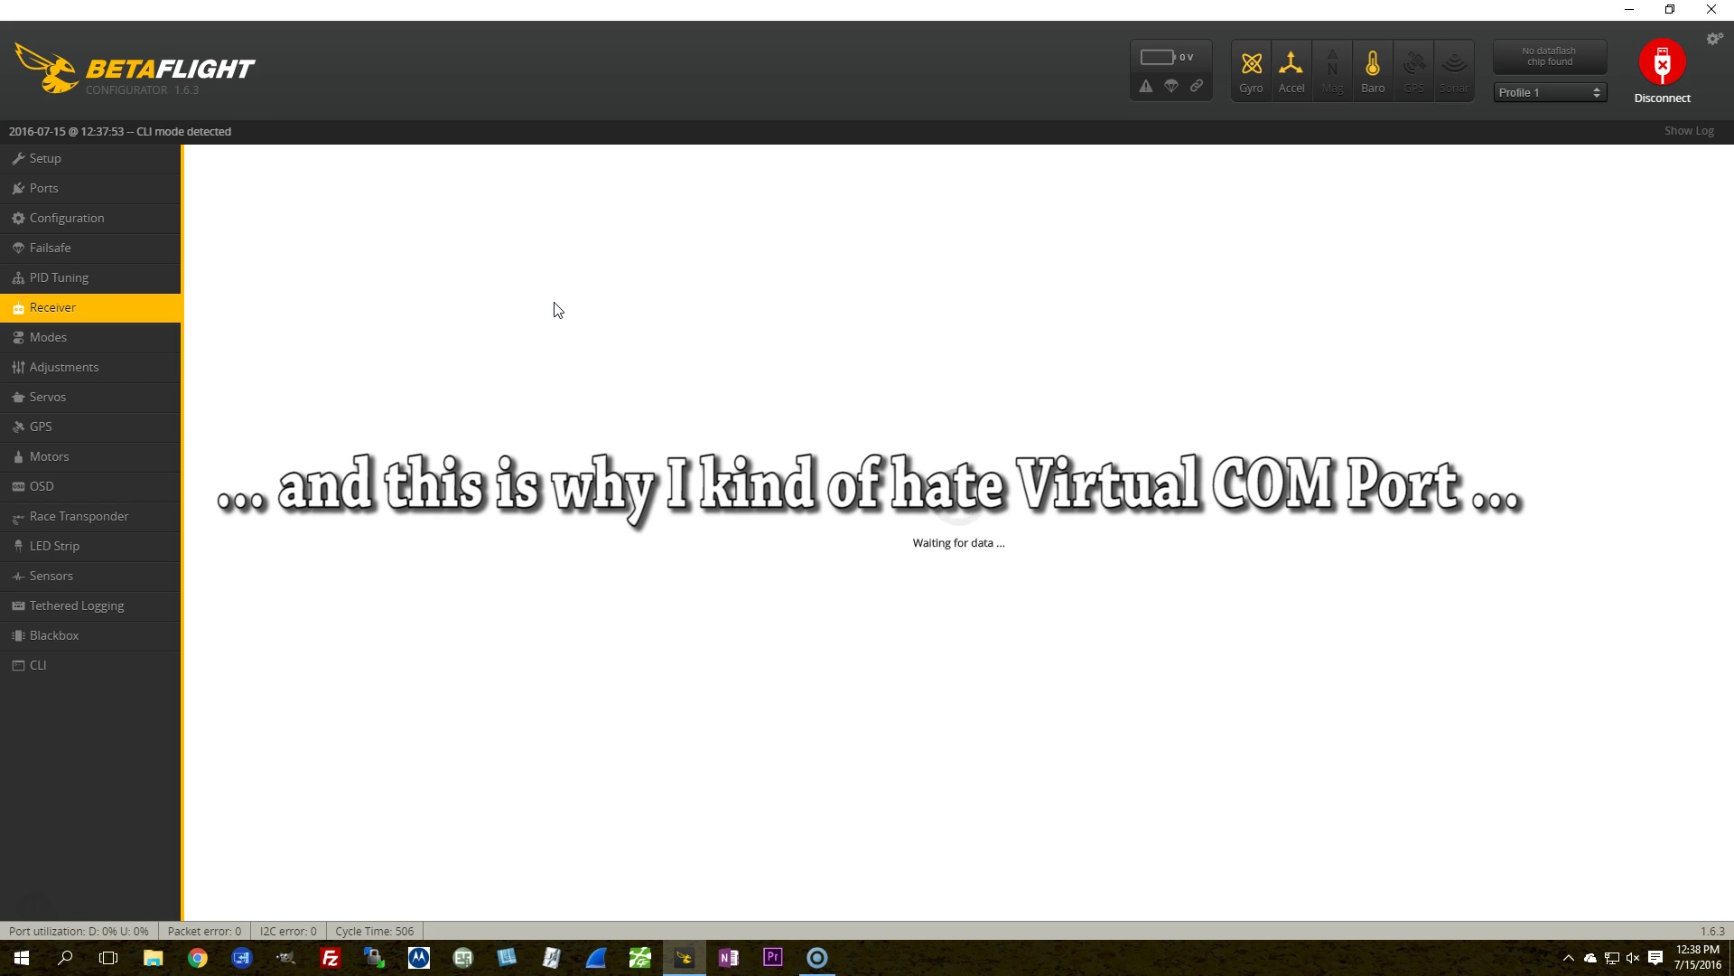
- Relaunch the configurator, reconnect to the board and check the live channel values on the Receiver page
click(1665, 69)
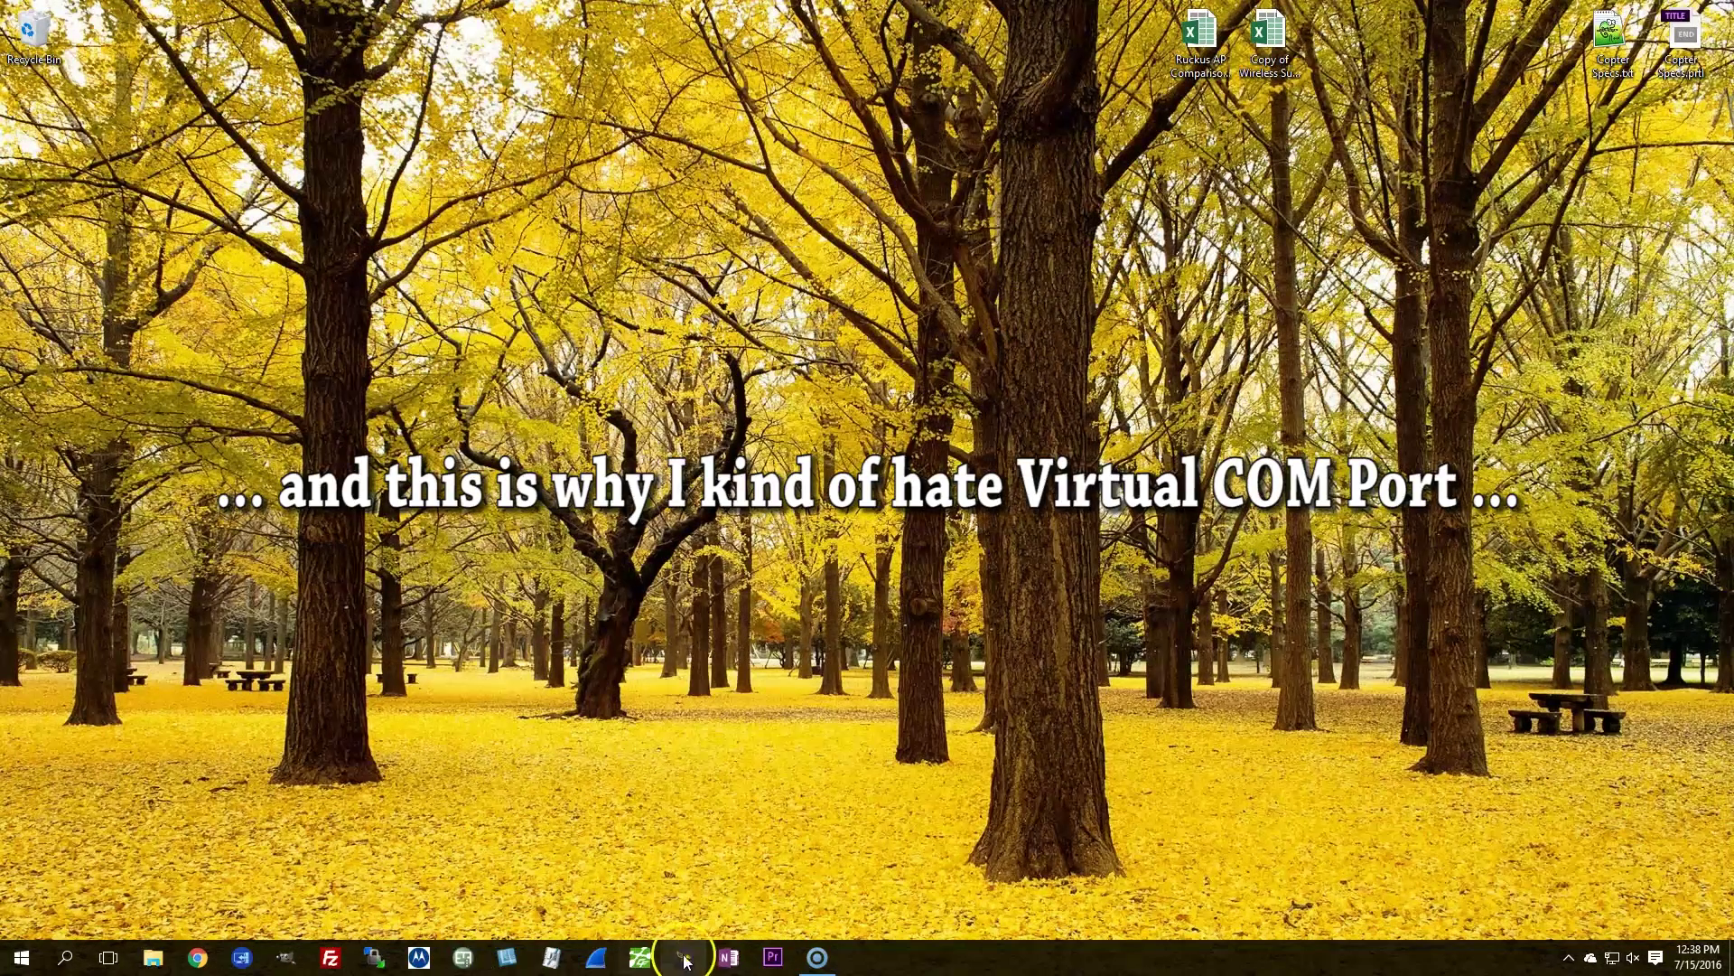
click(684, 959)
click(1667, 62)
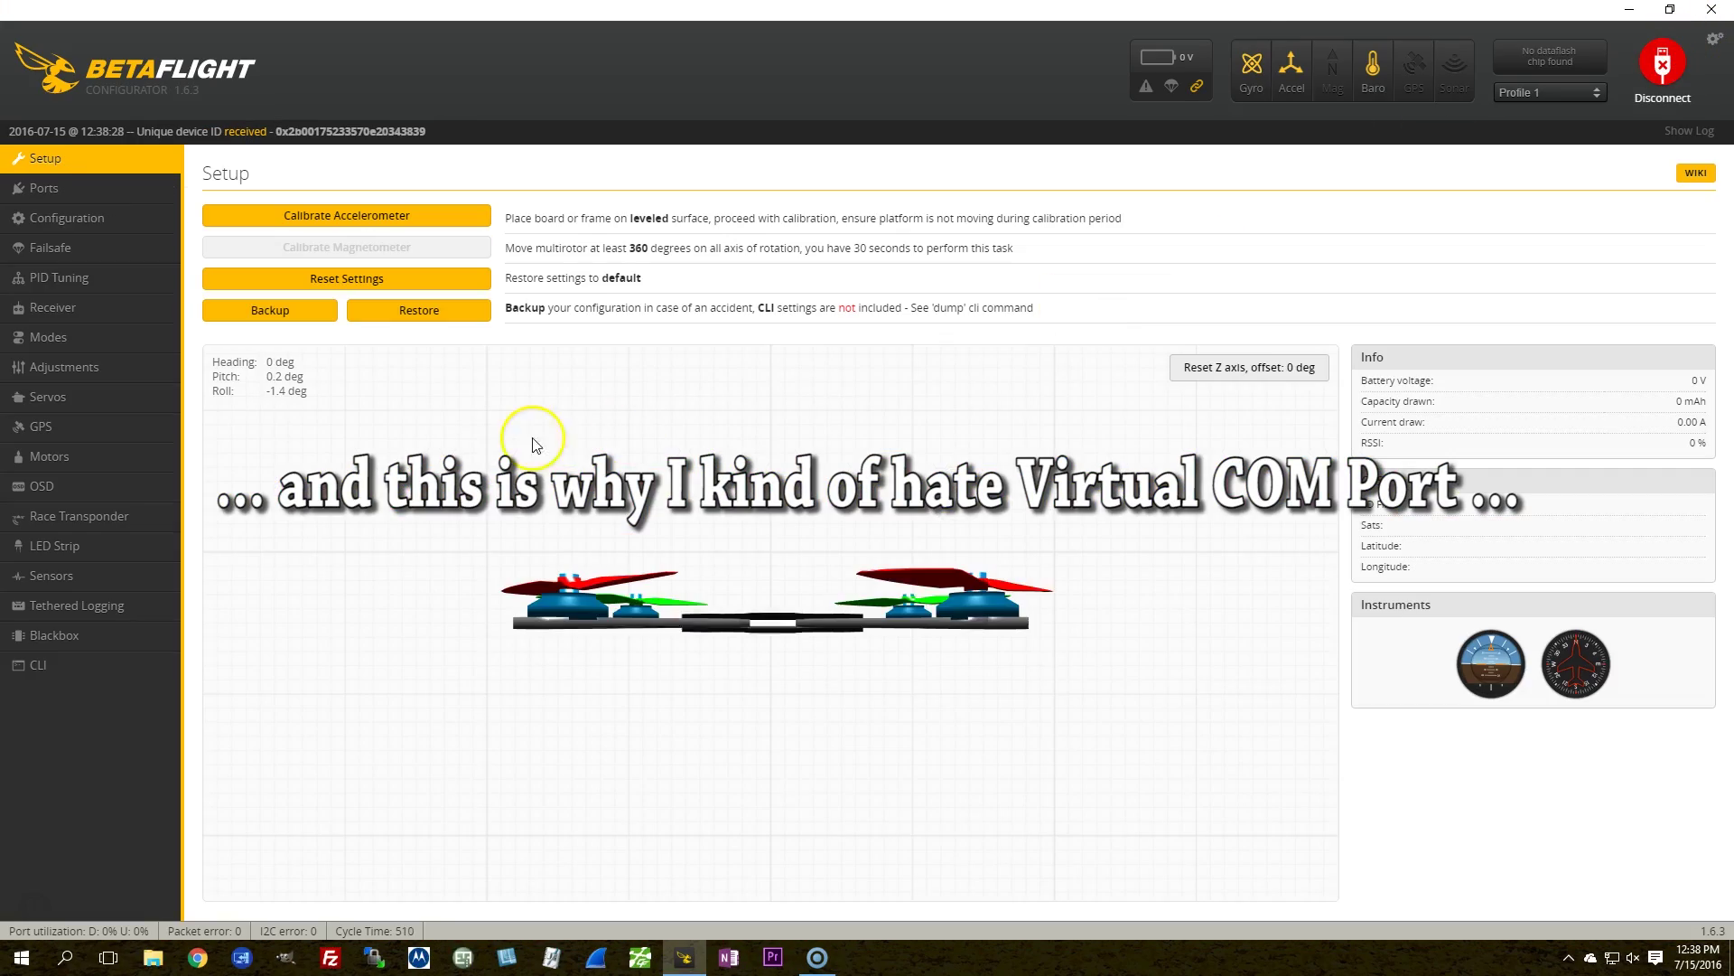
click(50, 307)
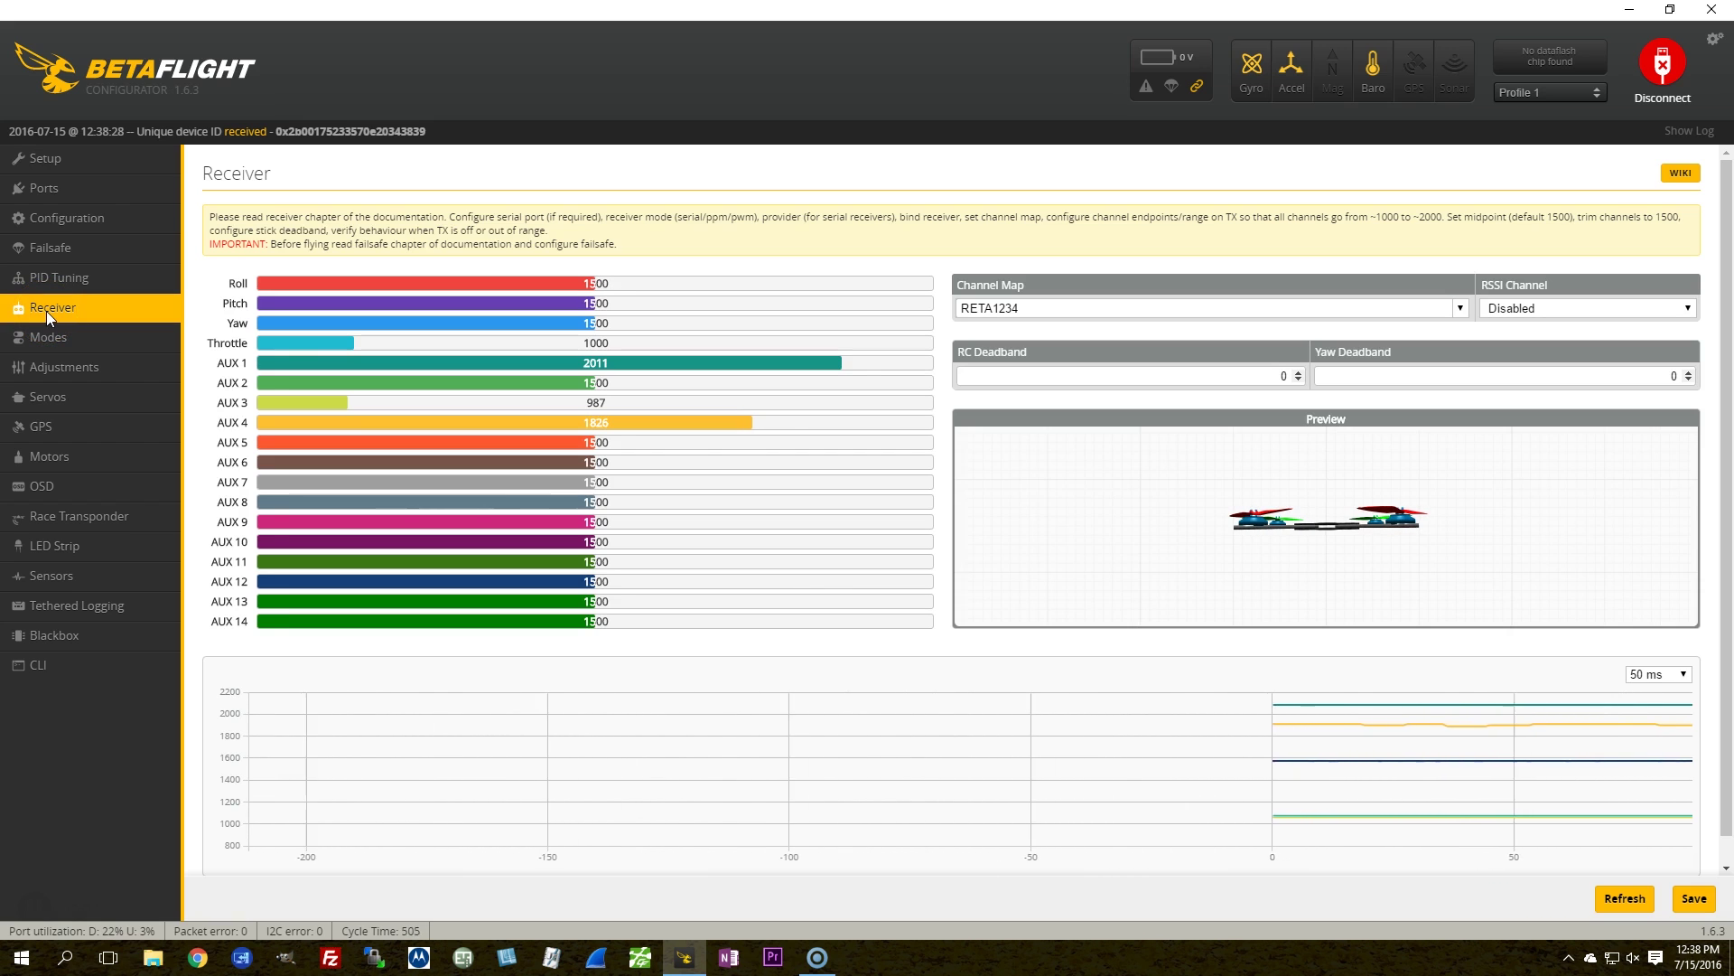
click(289, 301)
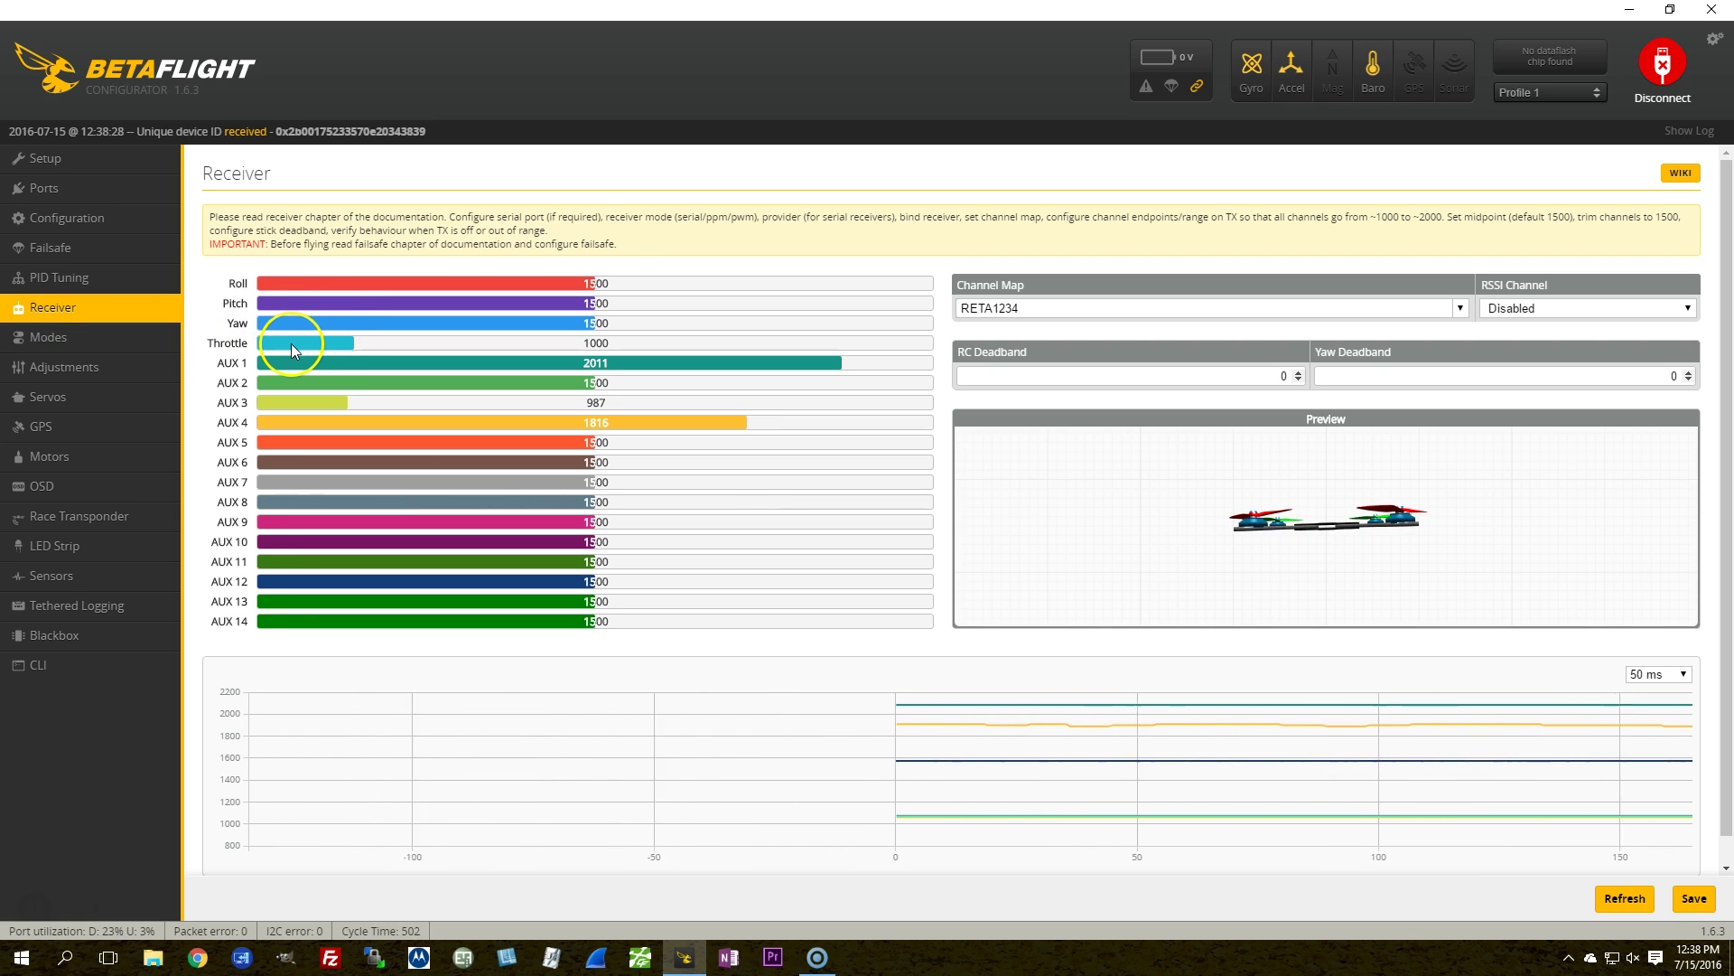
- Review the throttle and battery voltage settings in the configuration and set the maximum cell voltage to 4.4
click(30, 216)
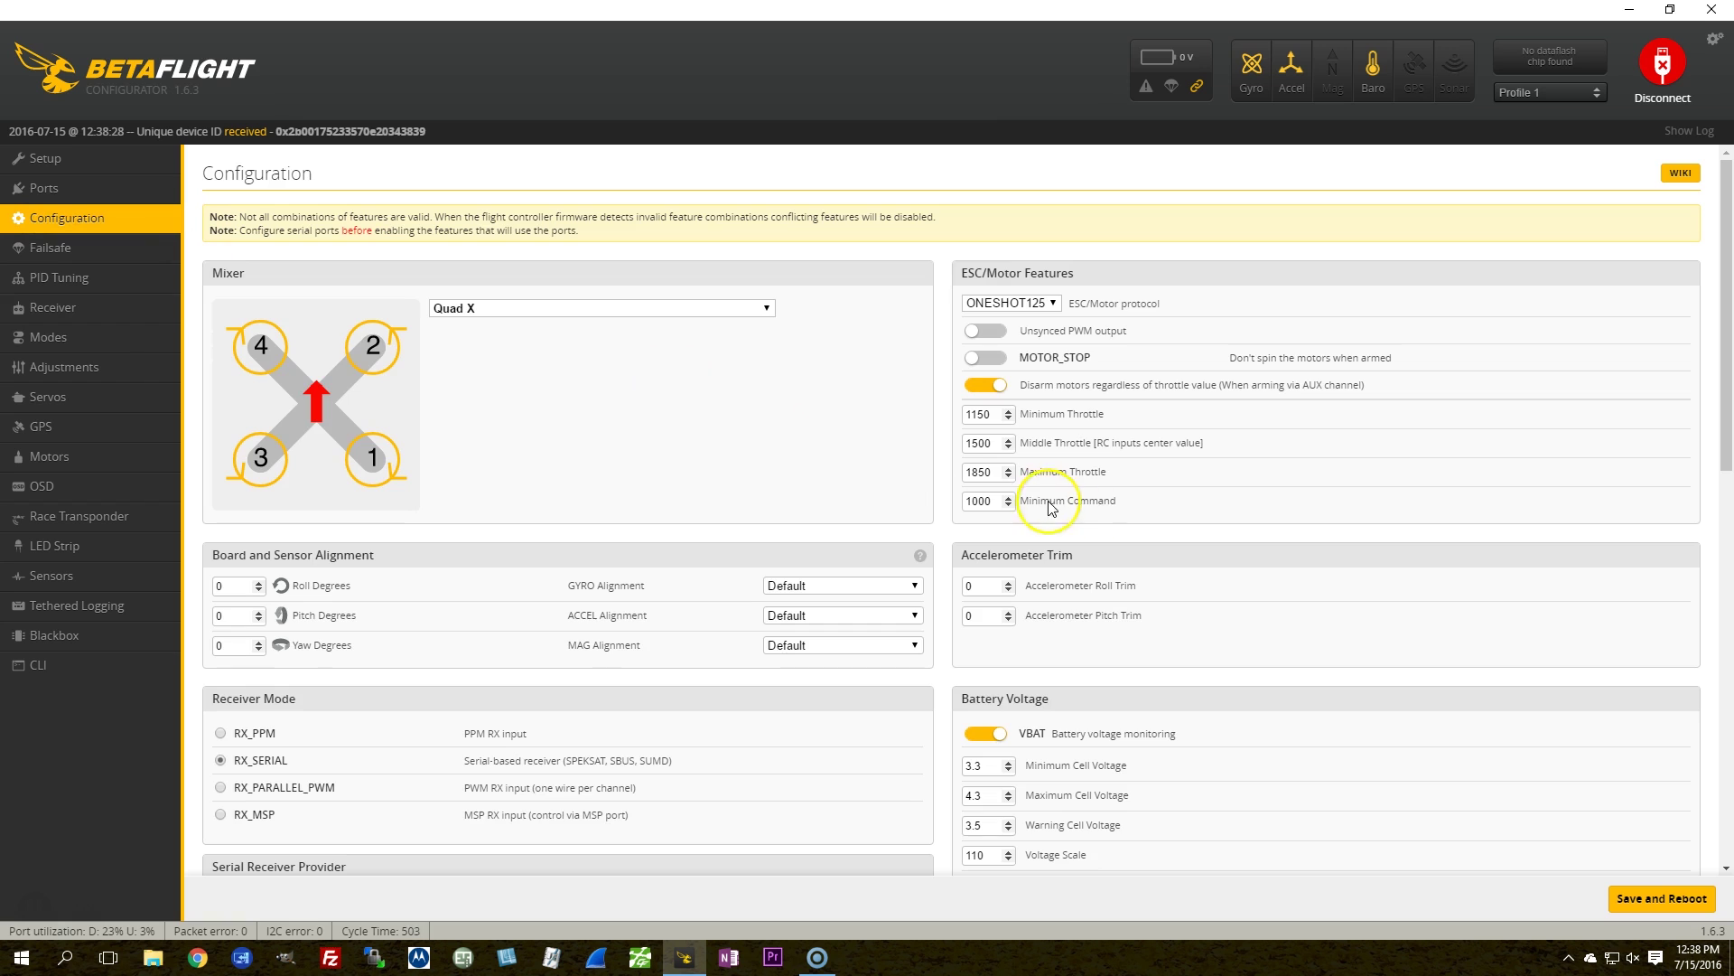
scroll(1117, 528, down, 4)
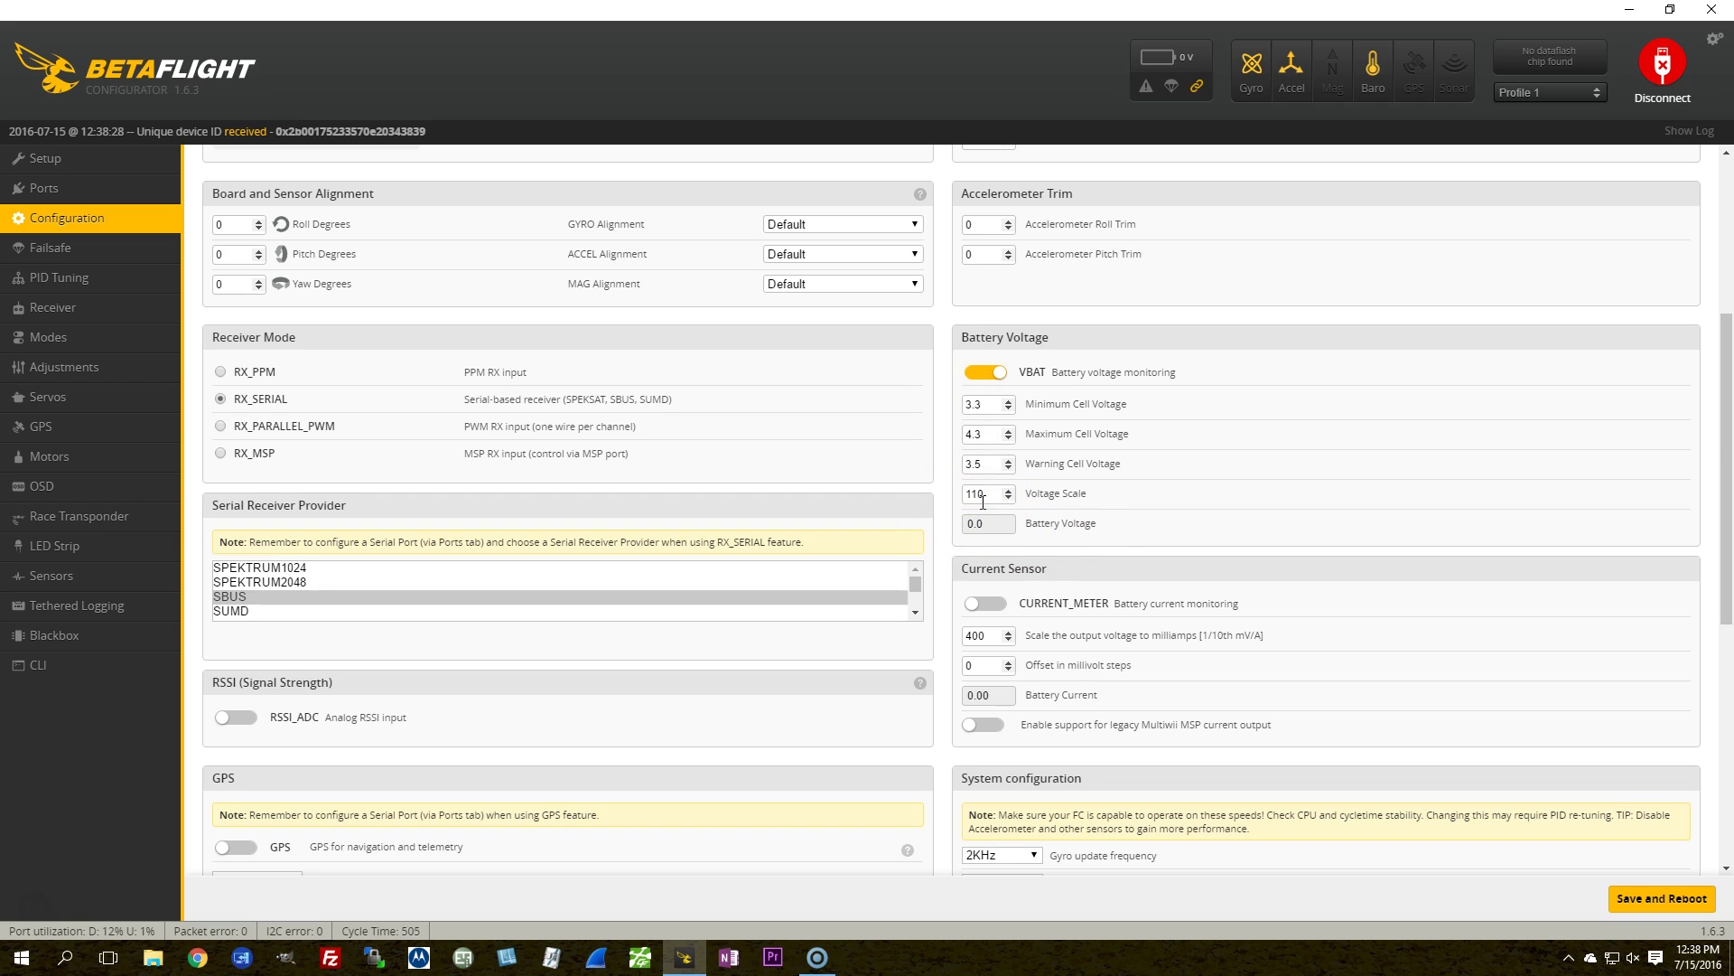
click(983, 502)
click(982, 536)
click(995, 496)
click(990, 545)
click(986, 434)
click(981, 442)
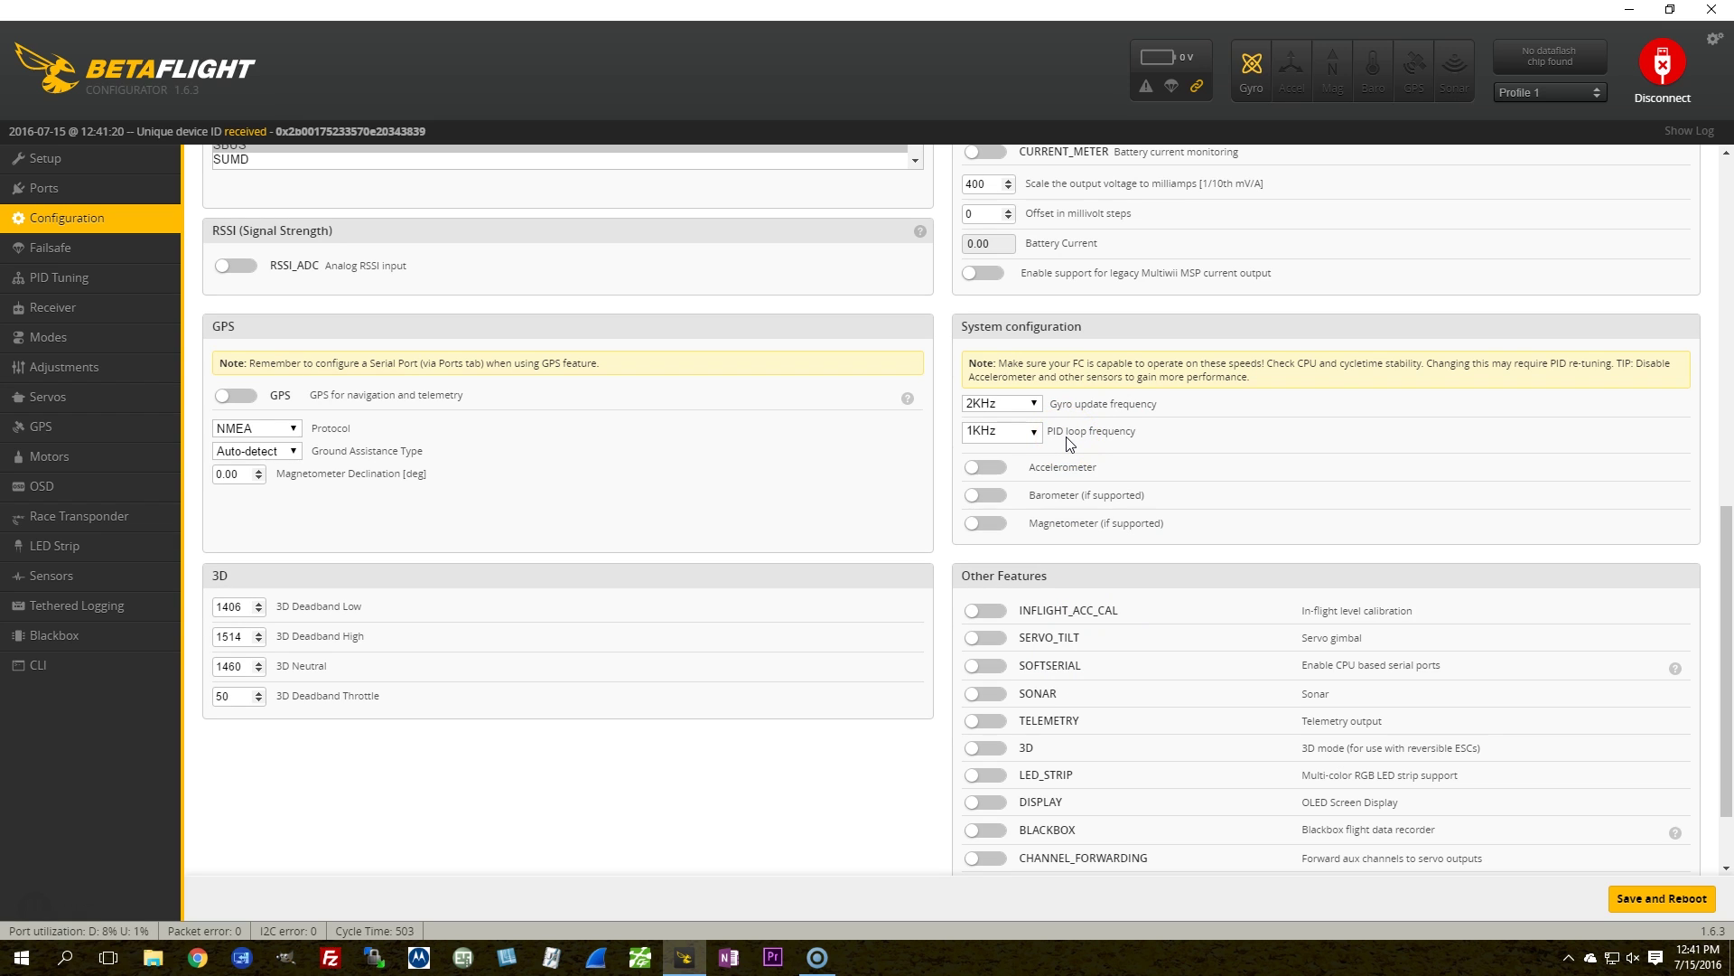
- Set the gyro update frequency to 8KHz and the PID loop frequency to 2KHz, saving with a reboot
click(998, 403)
click(993, 421)
click(975, 433)
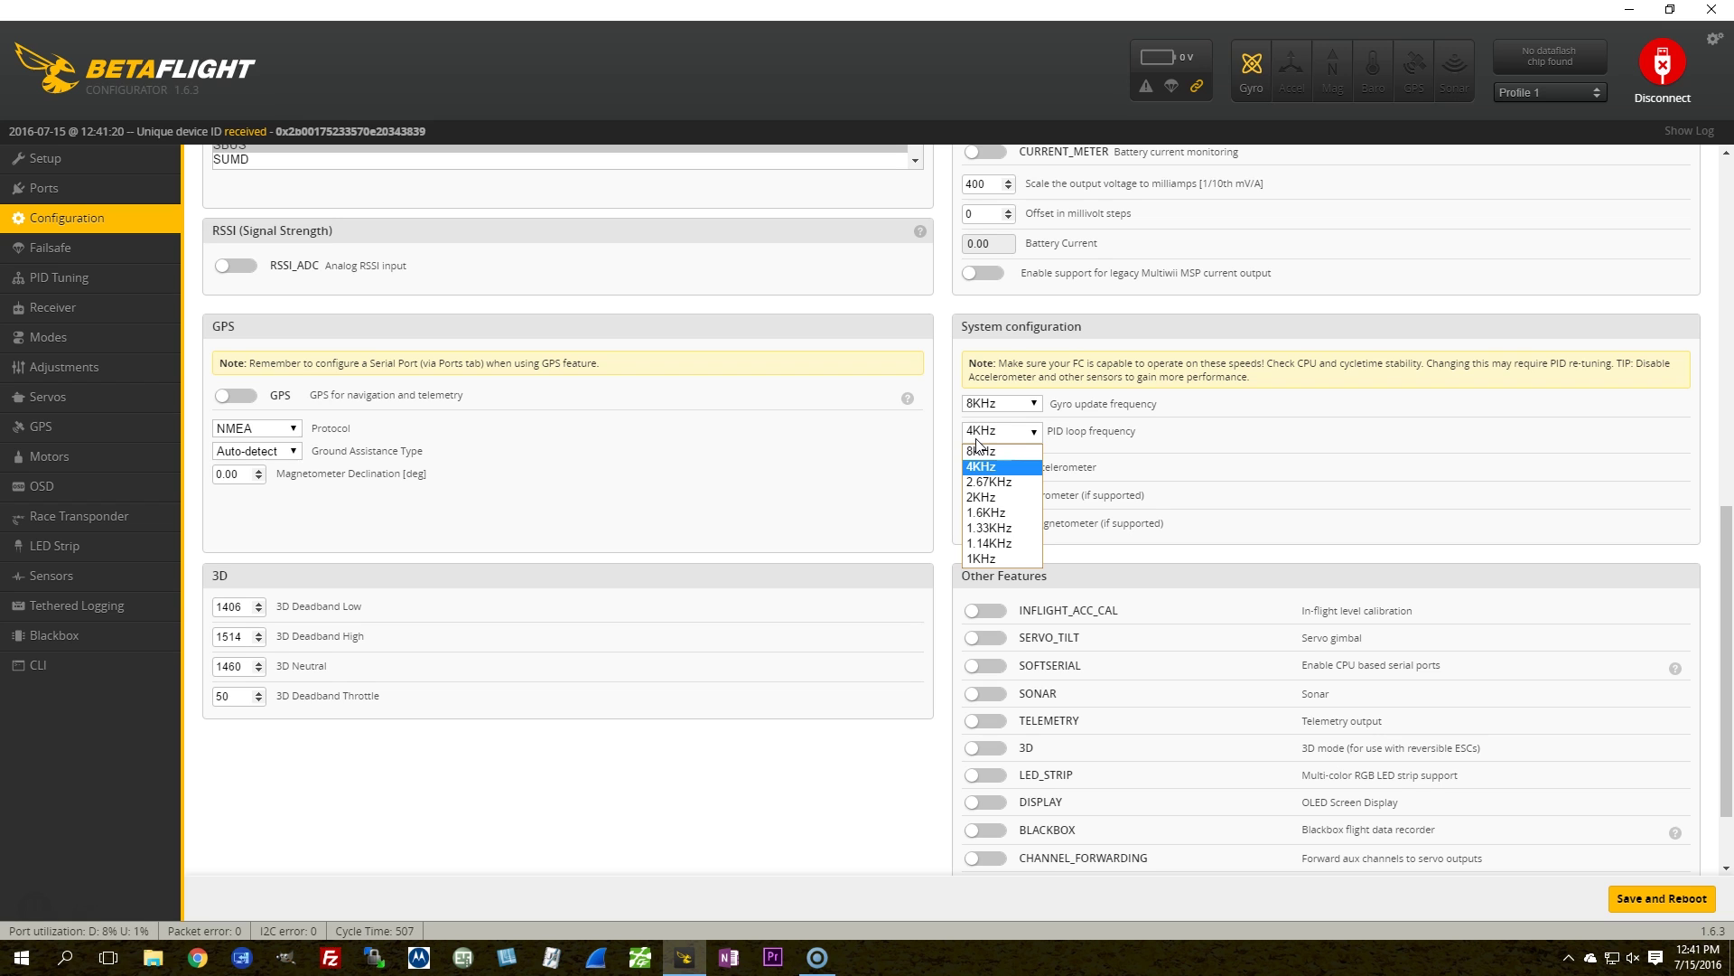
click(981, 497)
click(982, 474)
click(979, 495)
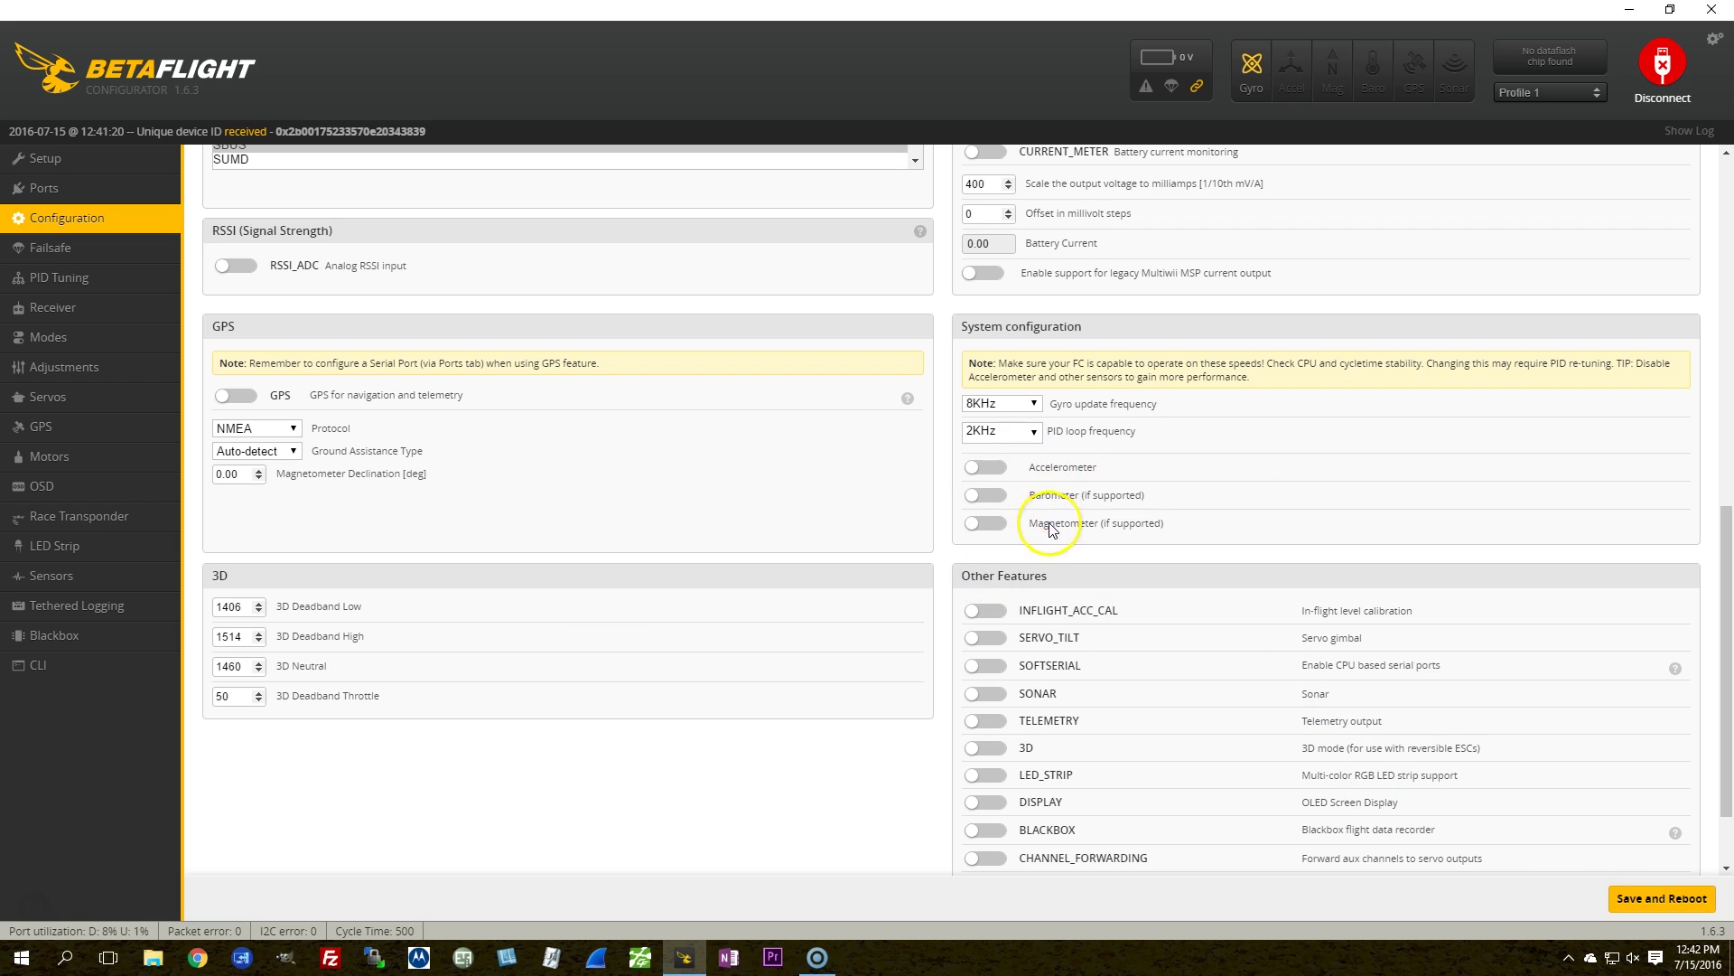
click(1642, 899)
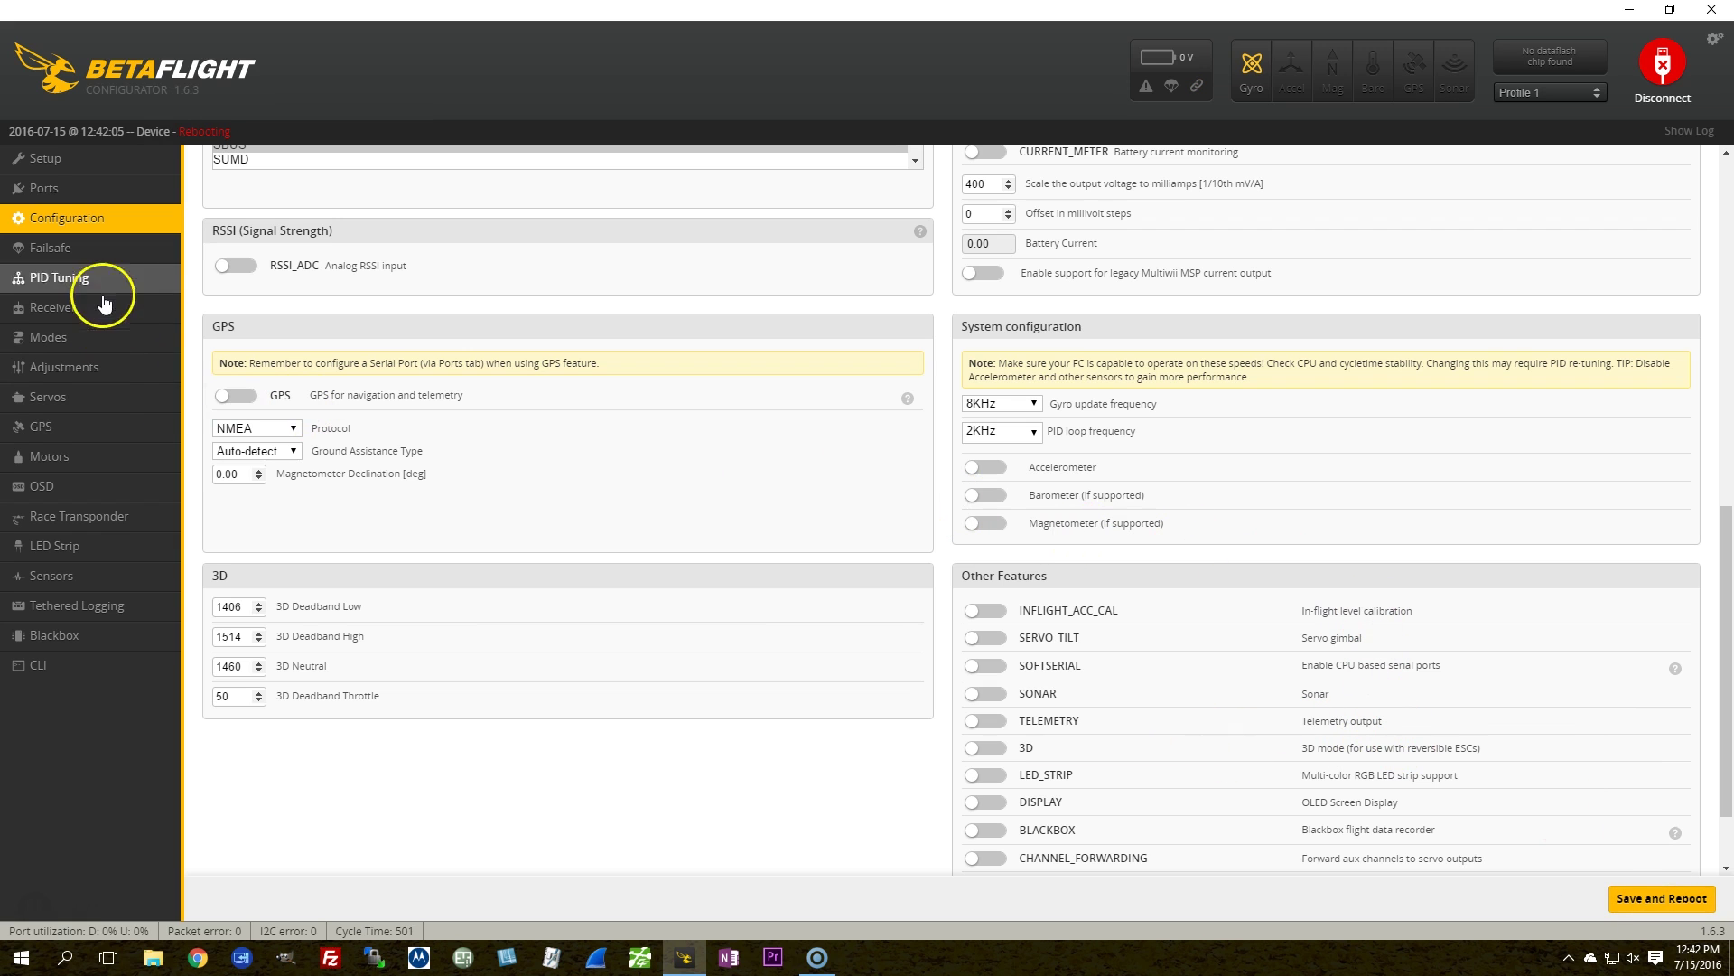
- Reconnect to the board, enable the TELEMETRY and AIRMODE features in the configuration, and save with a reboot
click(85, 246)
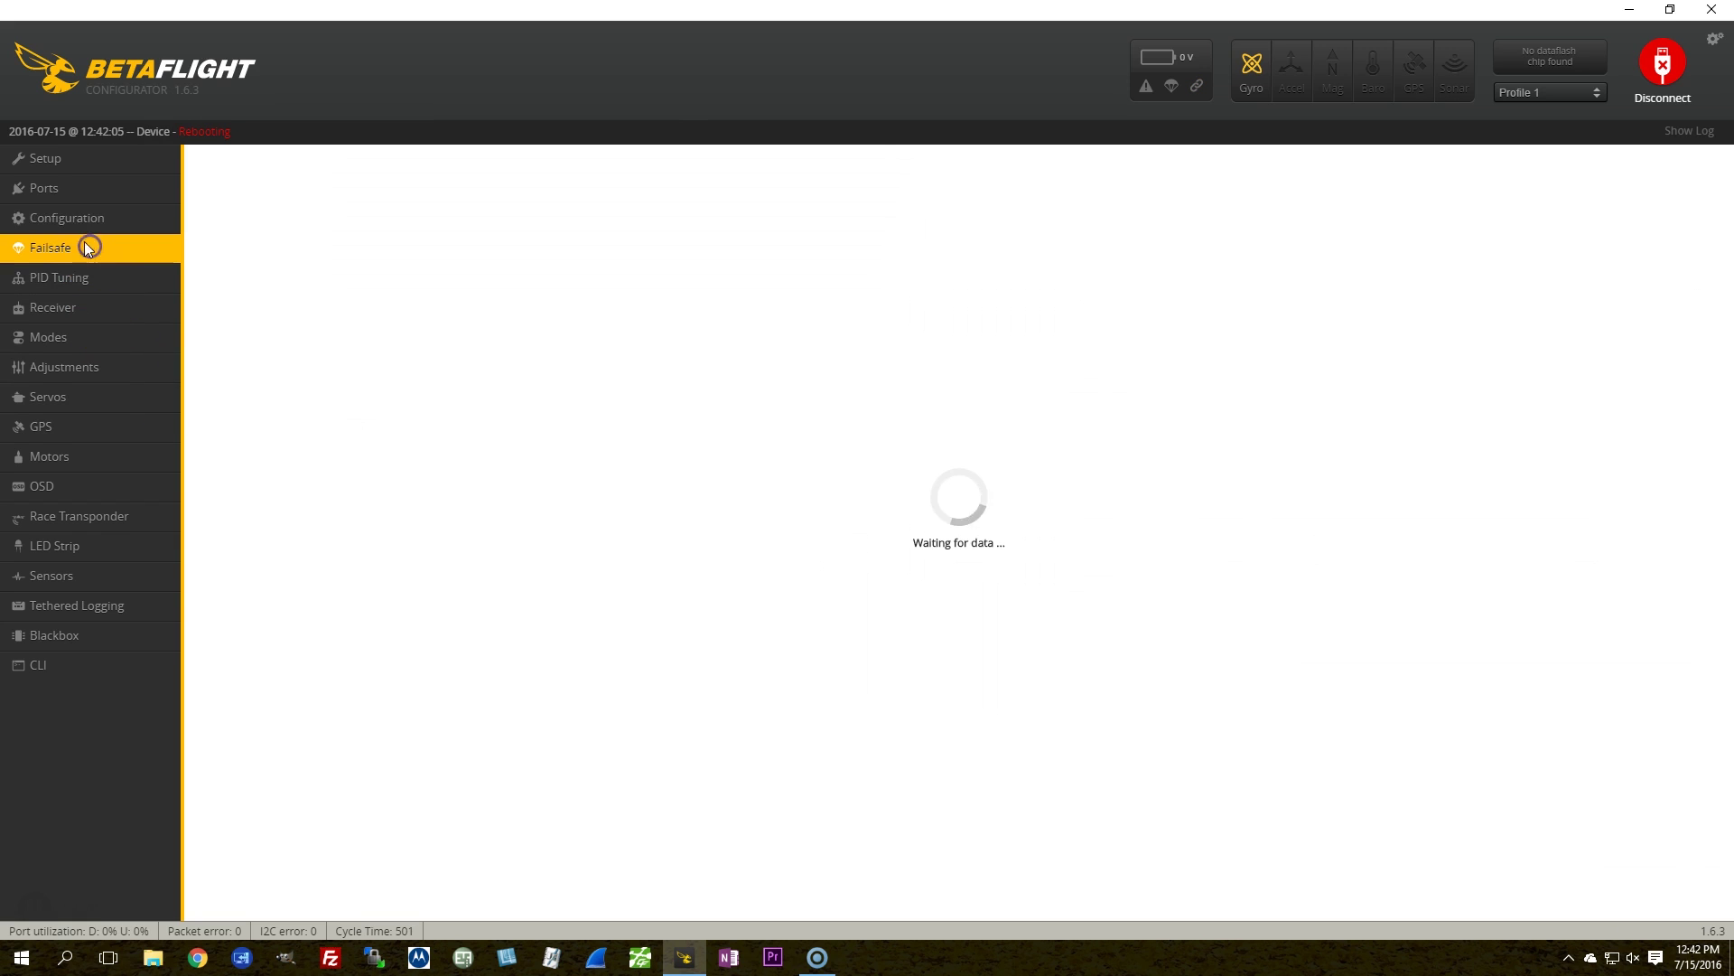
click(1686, 69)
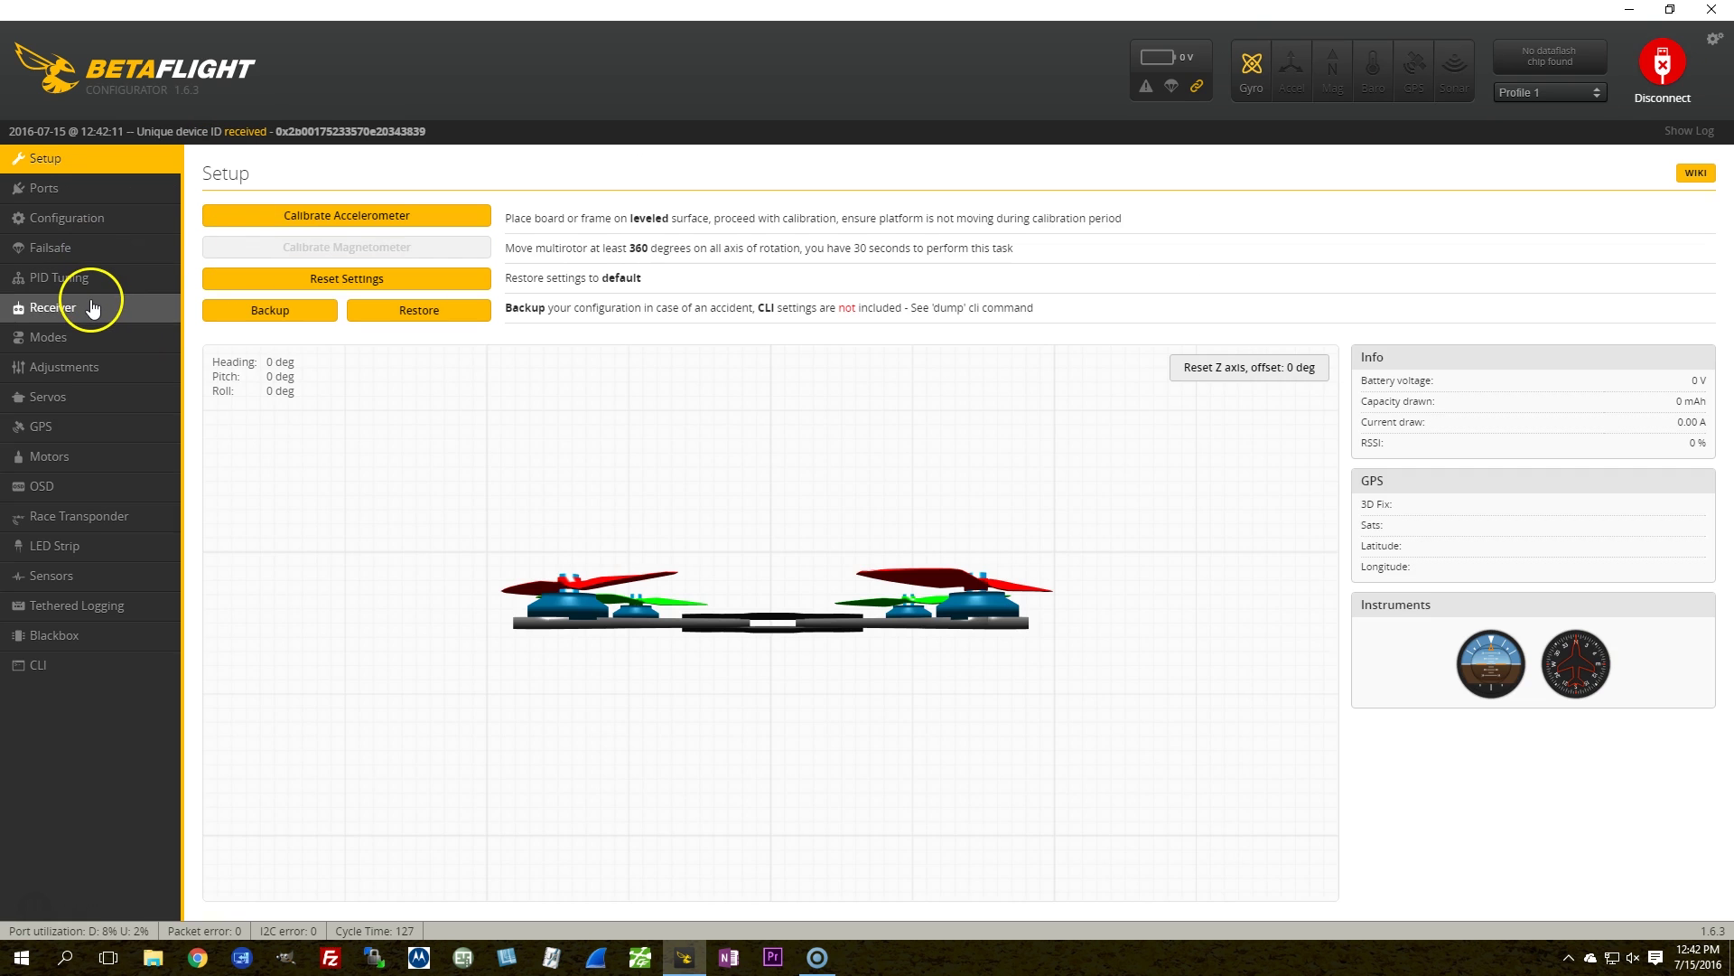
click(72, 219)
click(985, 616)
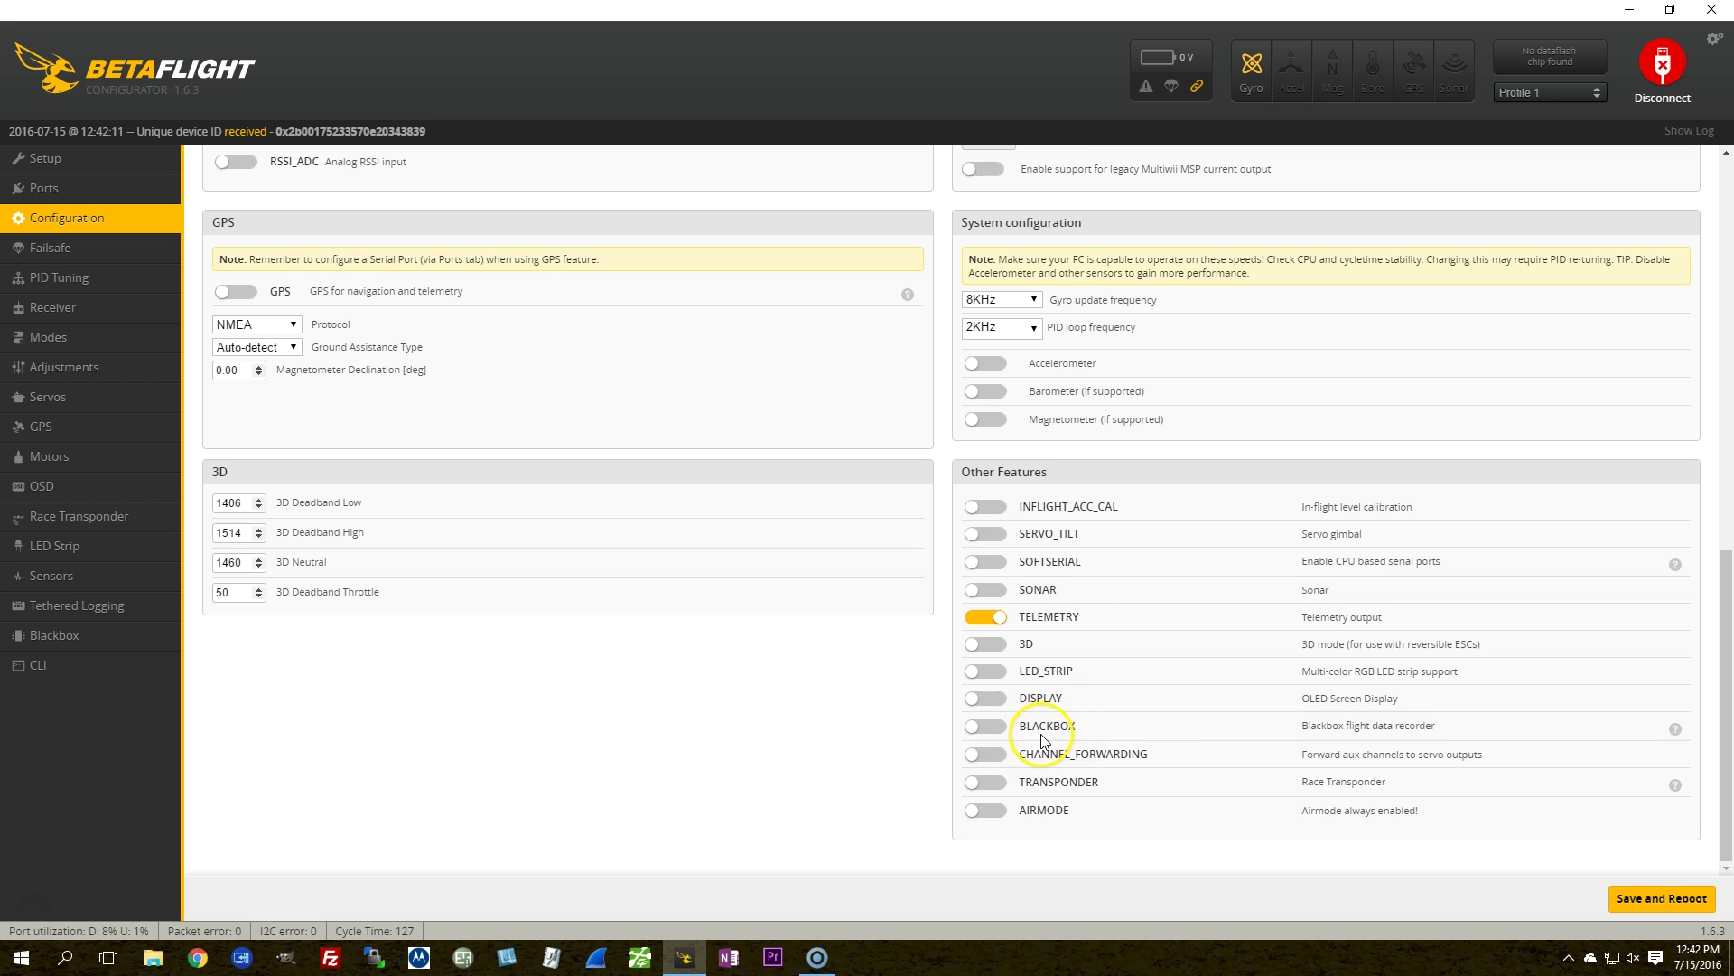
click(986, 812)
click(1631, 899)
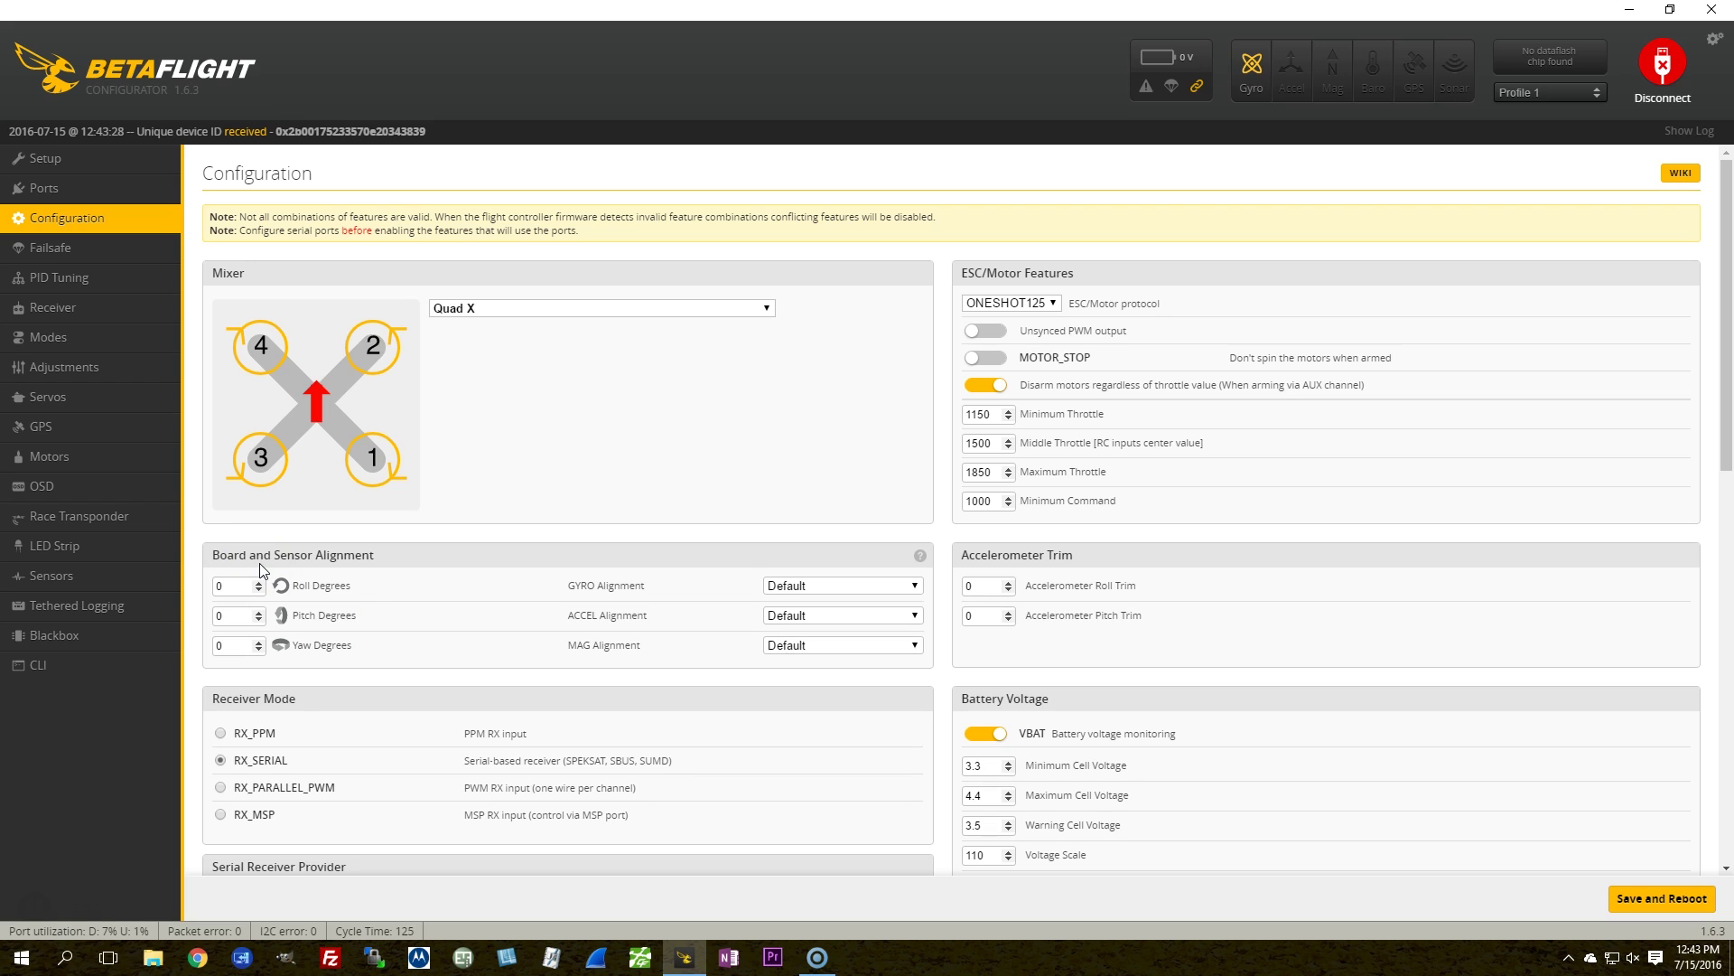
- Set the board alignment's yaw to 180 degrees and enable the accelerometer, saving with a reboot
click(234, 642)
scroll(1161, 825, down, 6)
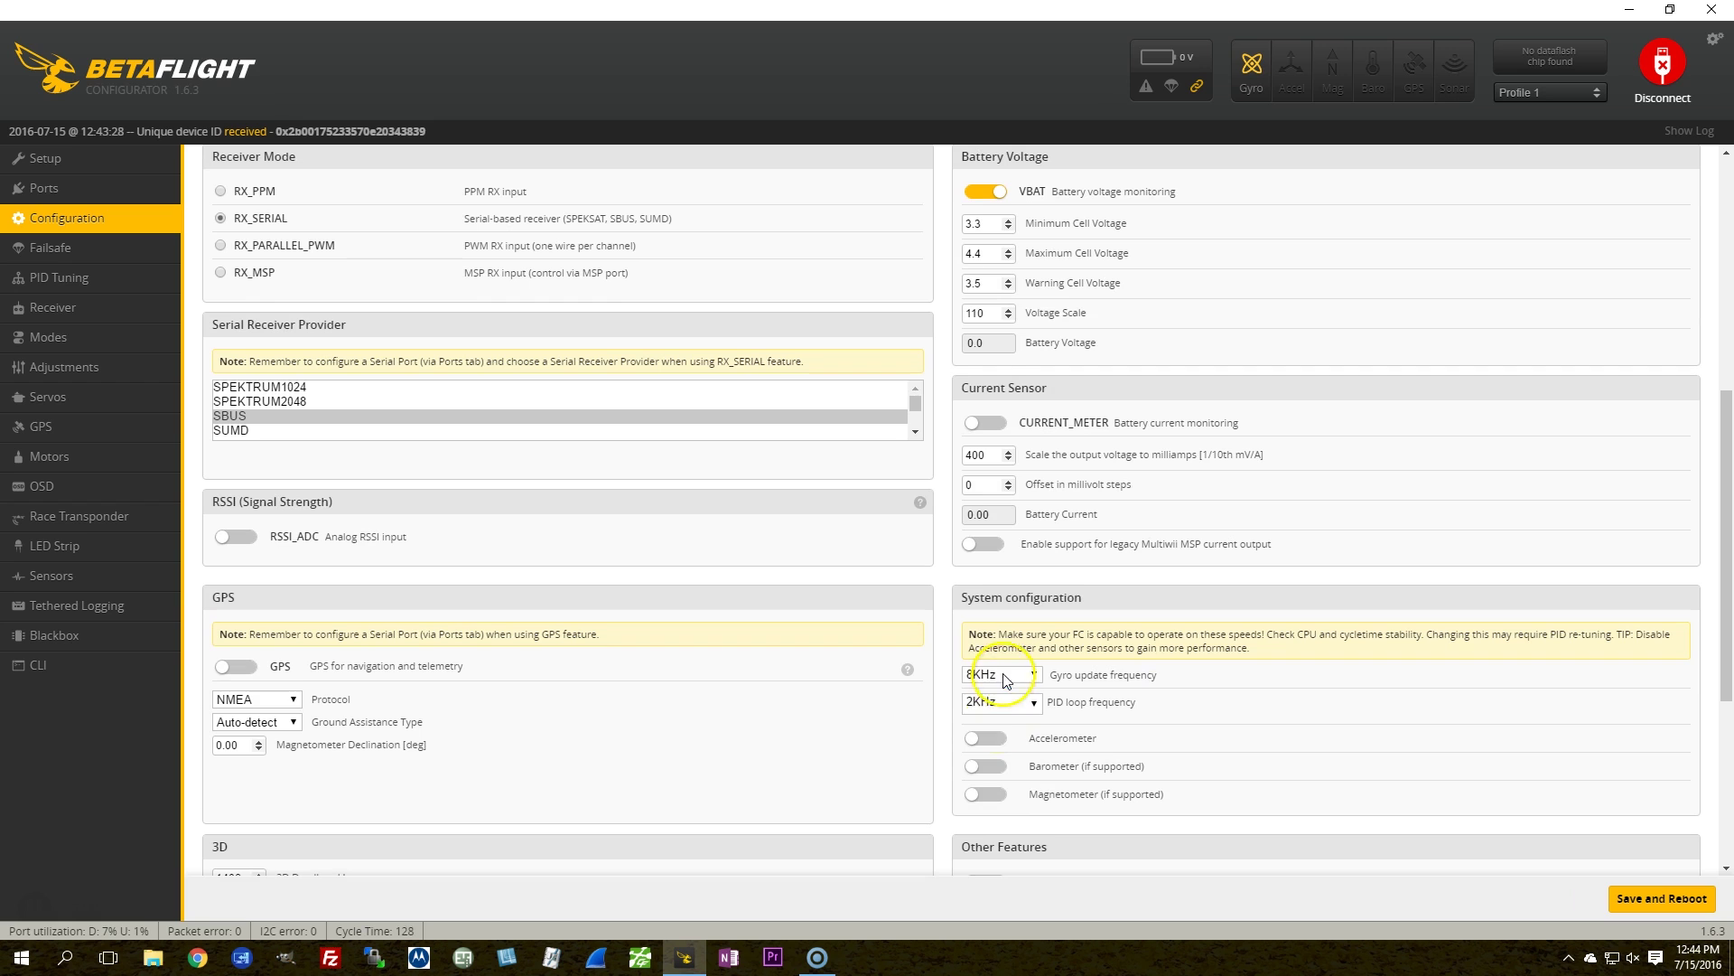
click(987, 738)
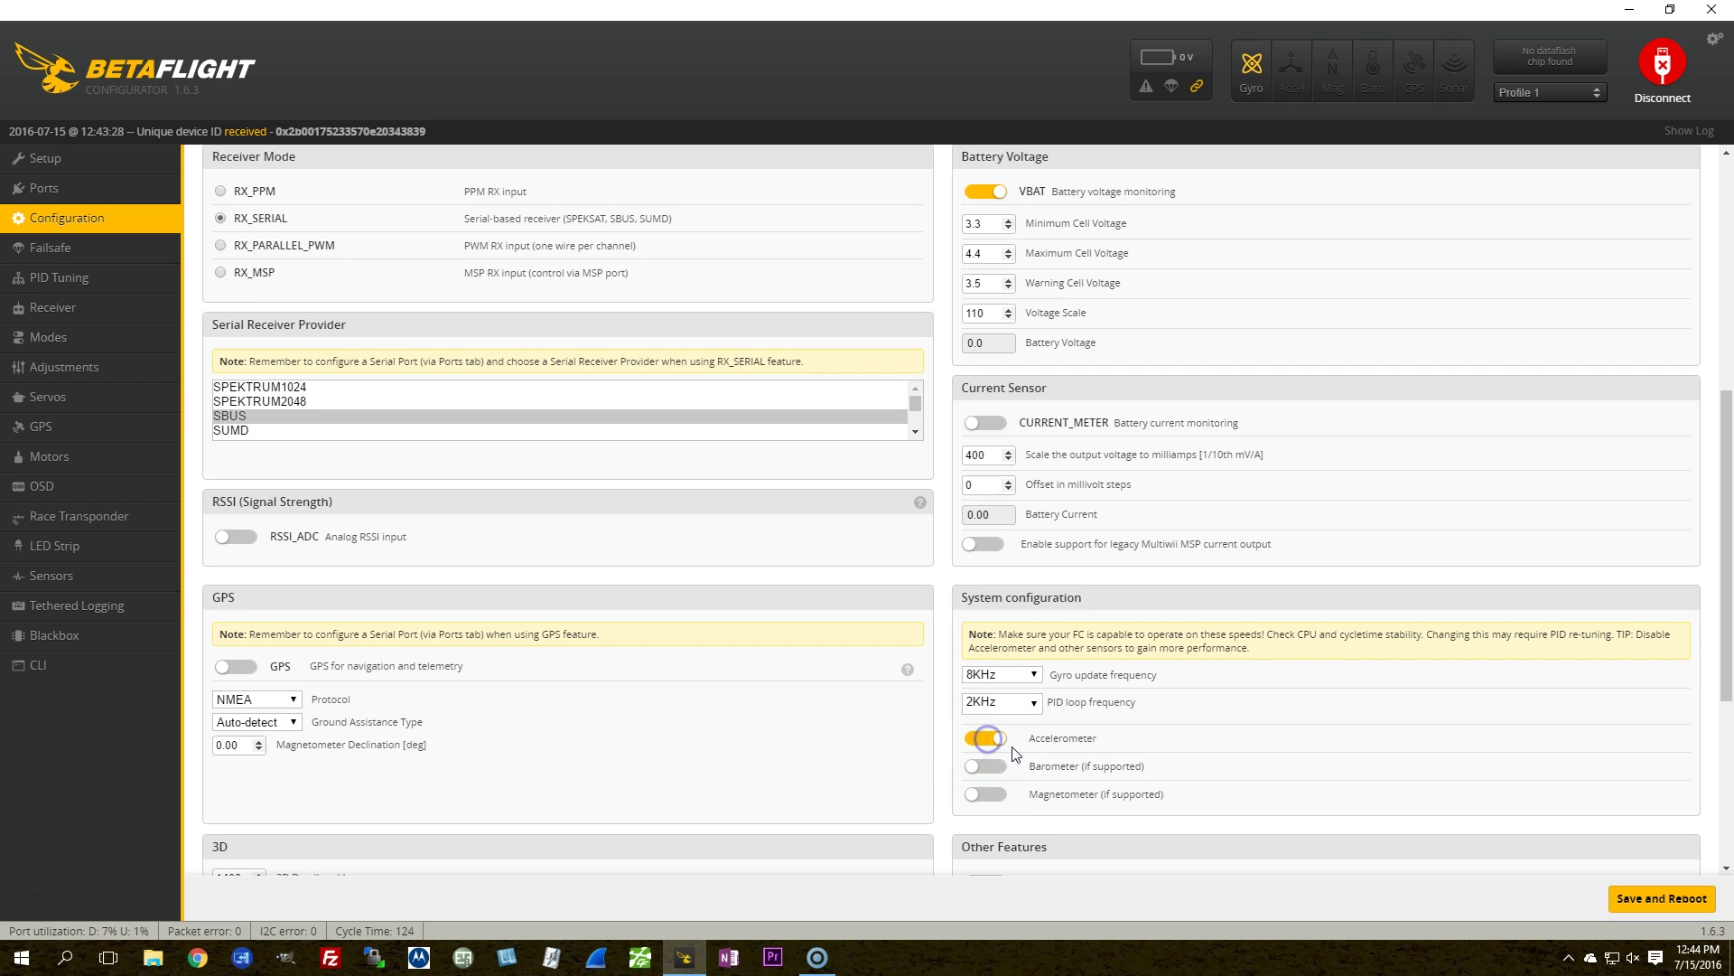
click(1635, 900)
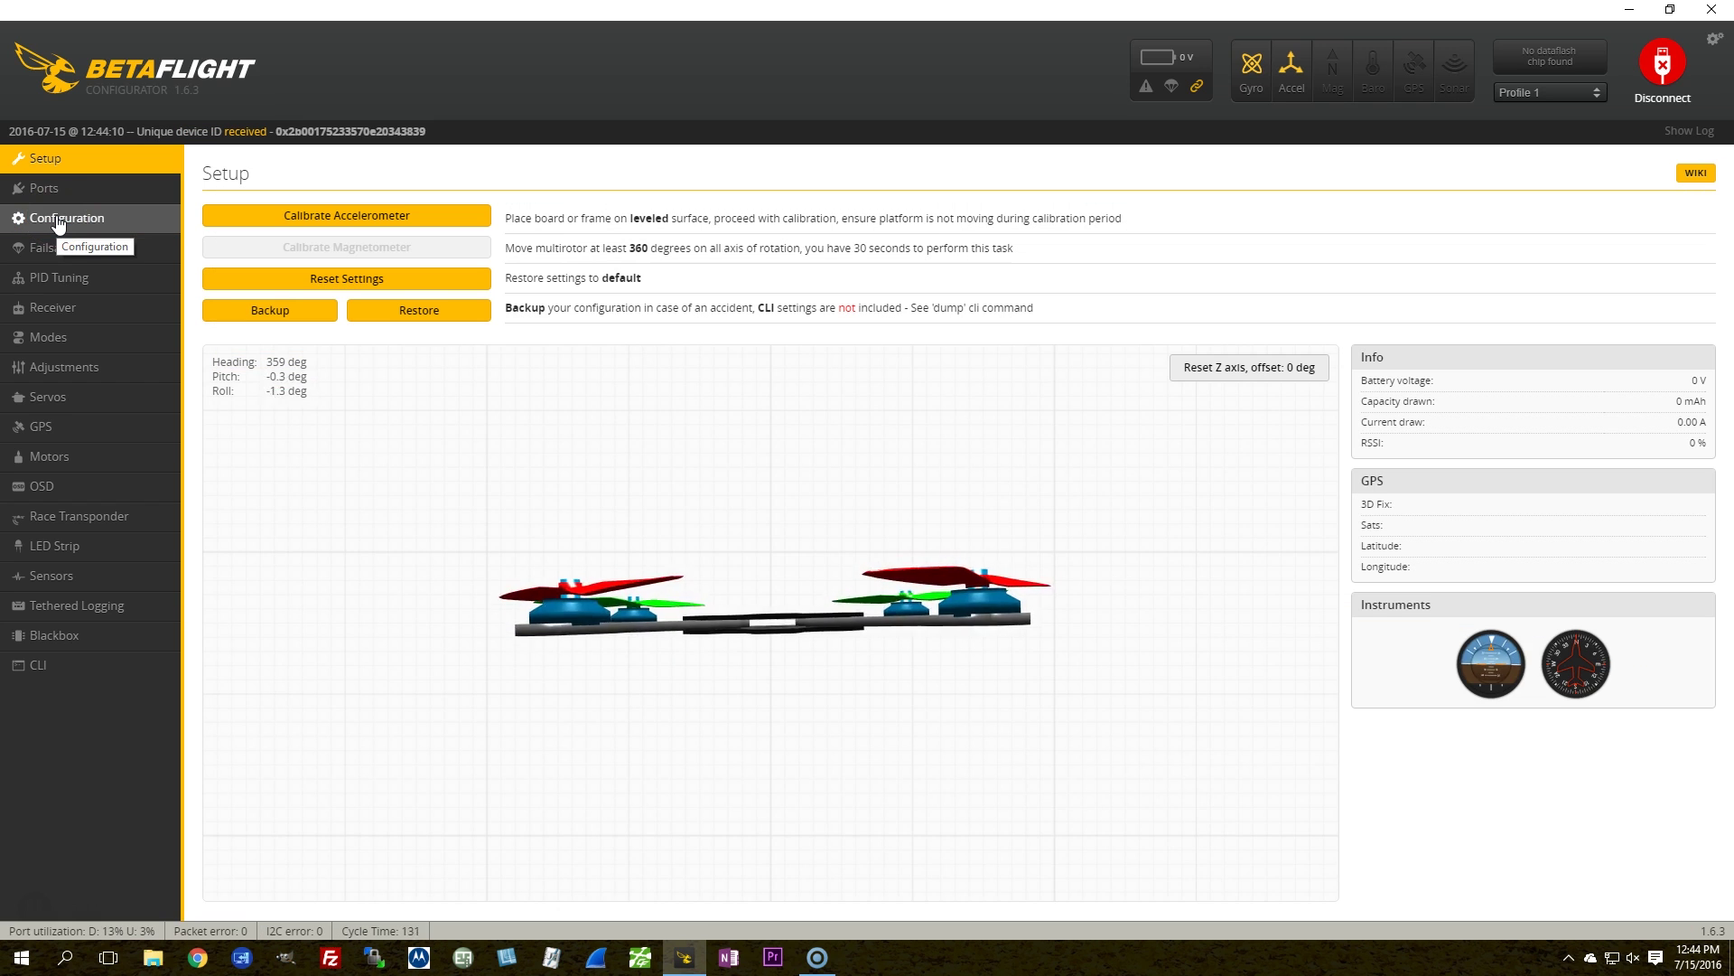
- Check the saved yaw alignment and compare the board's orientation with the 3D model on the Setup page
click(56, 218)
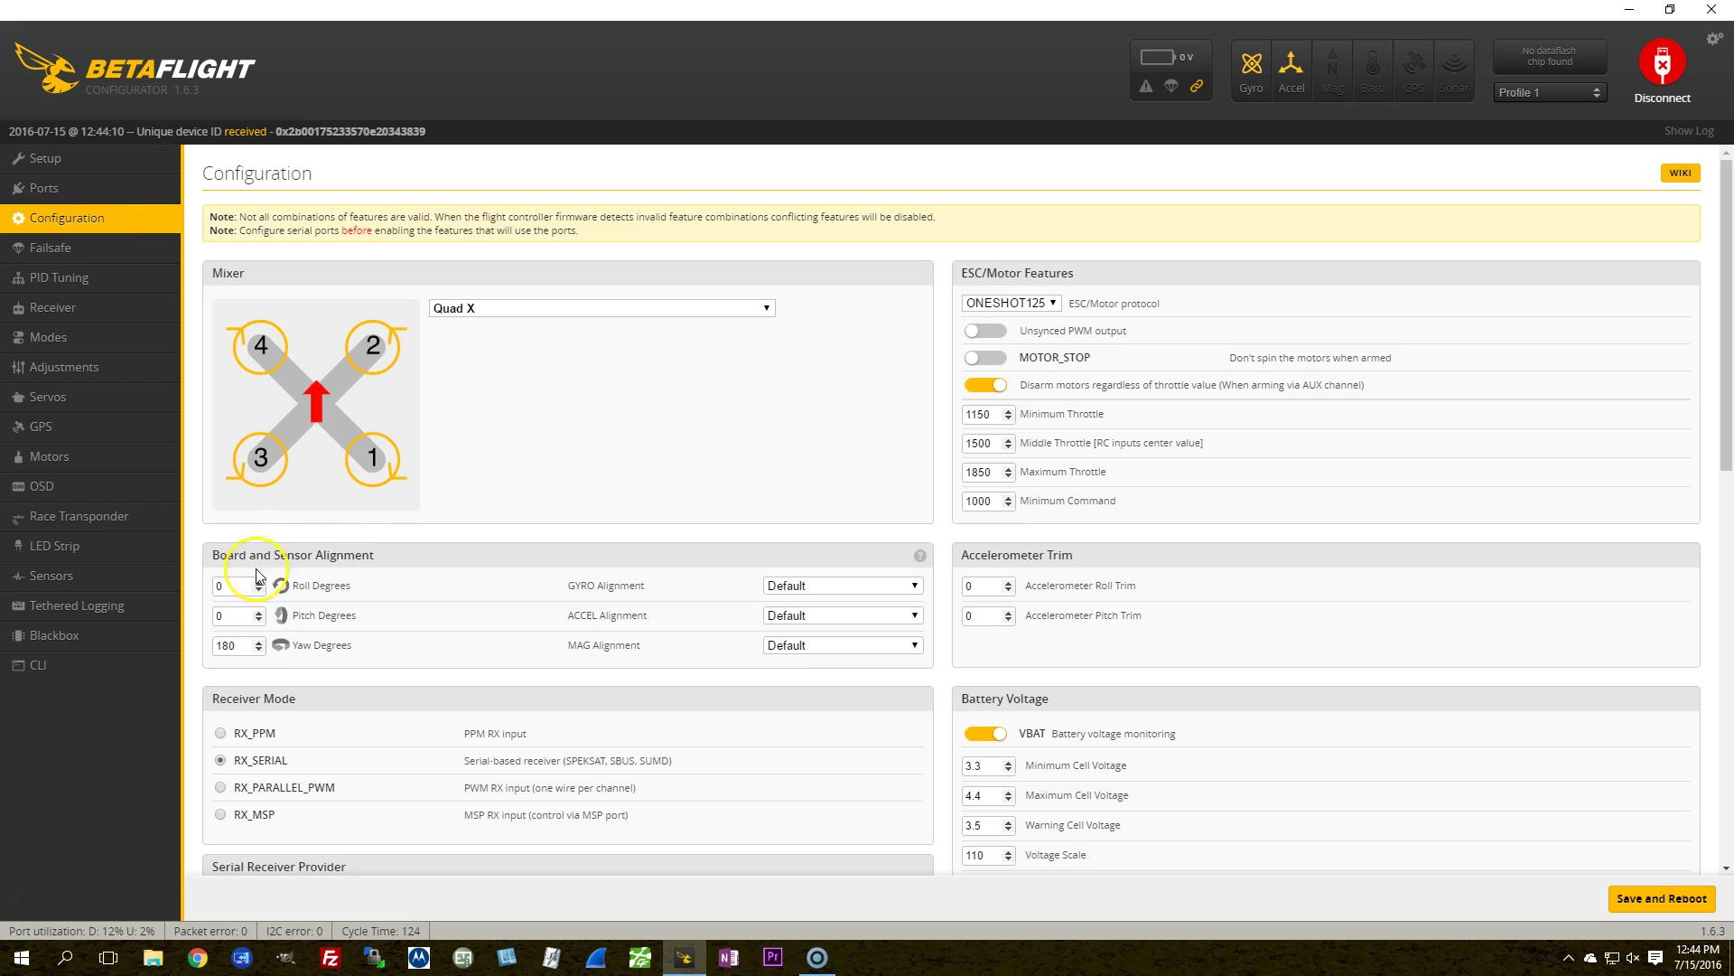
click(234, 649)
click(65, 171)
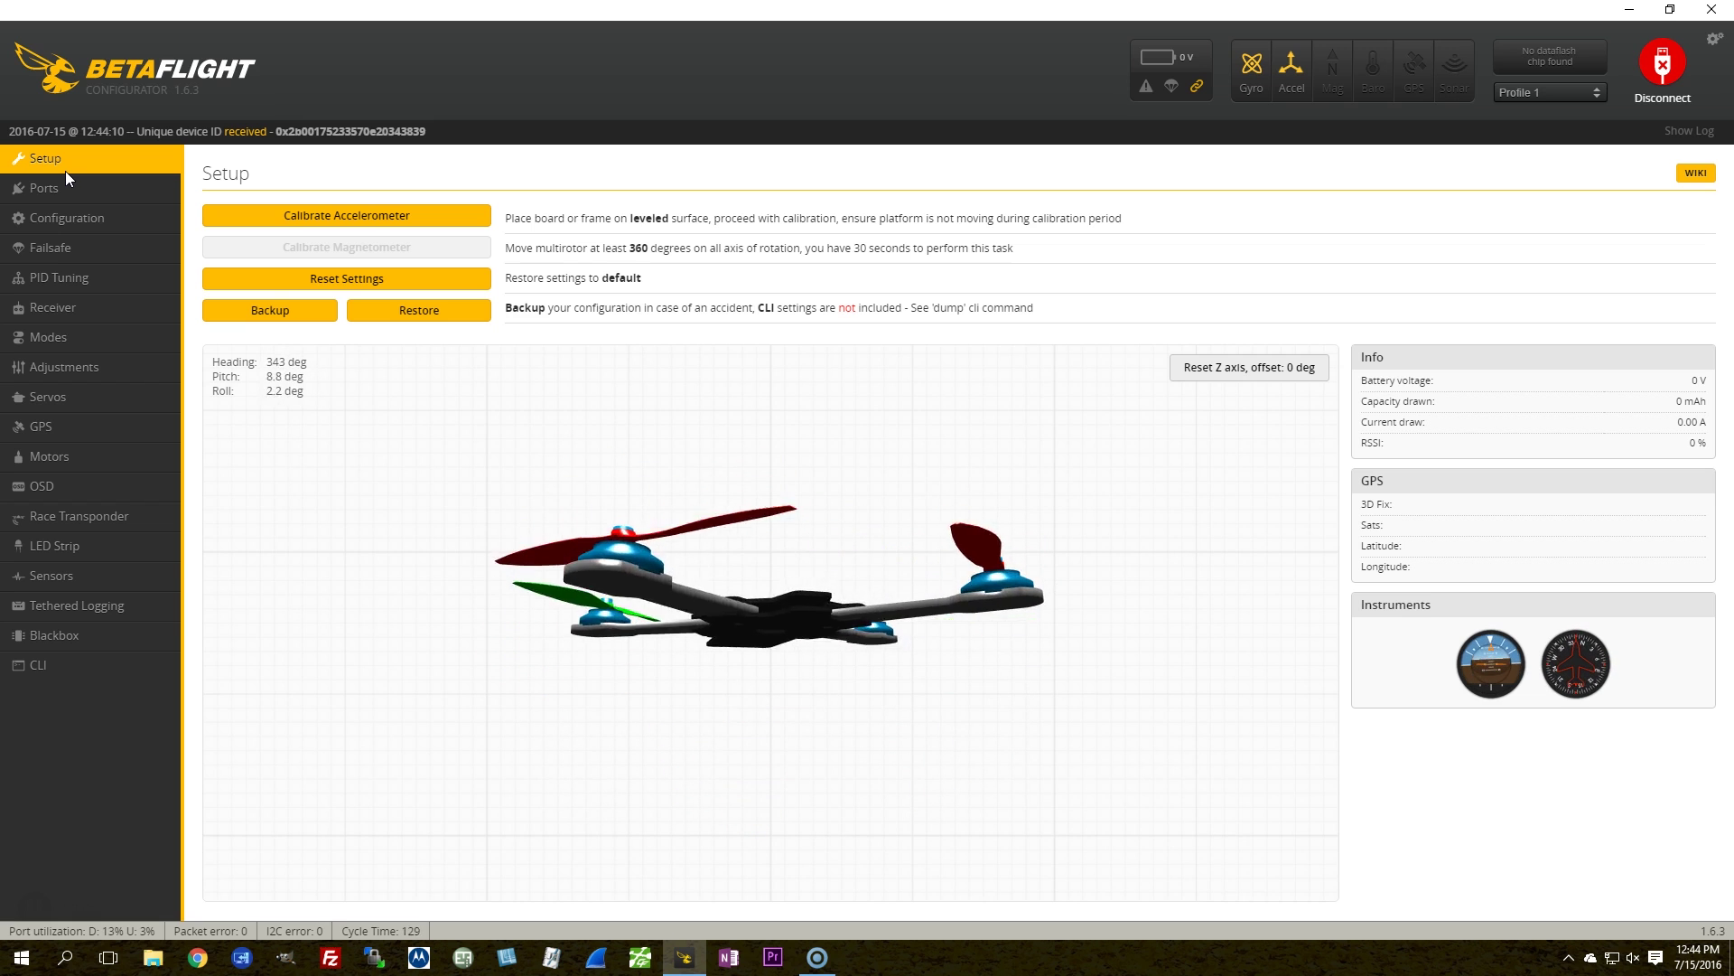
- Turn the accelerometer off in the system configuration and save with a reboot
click(58, 217)
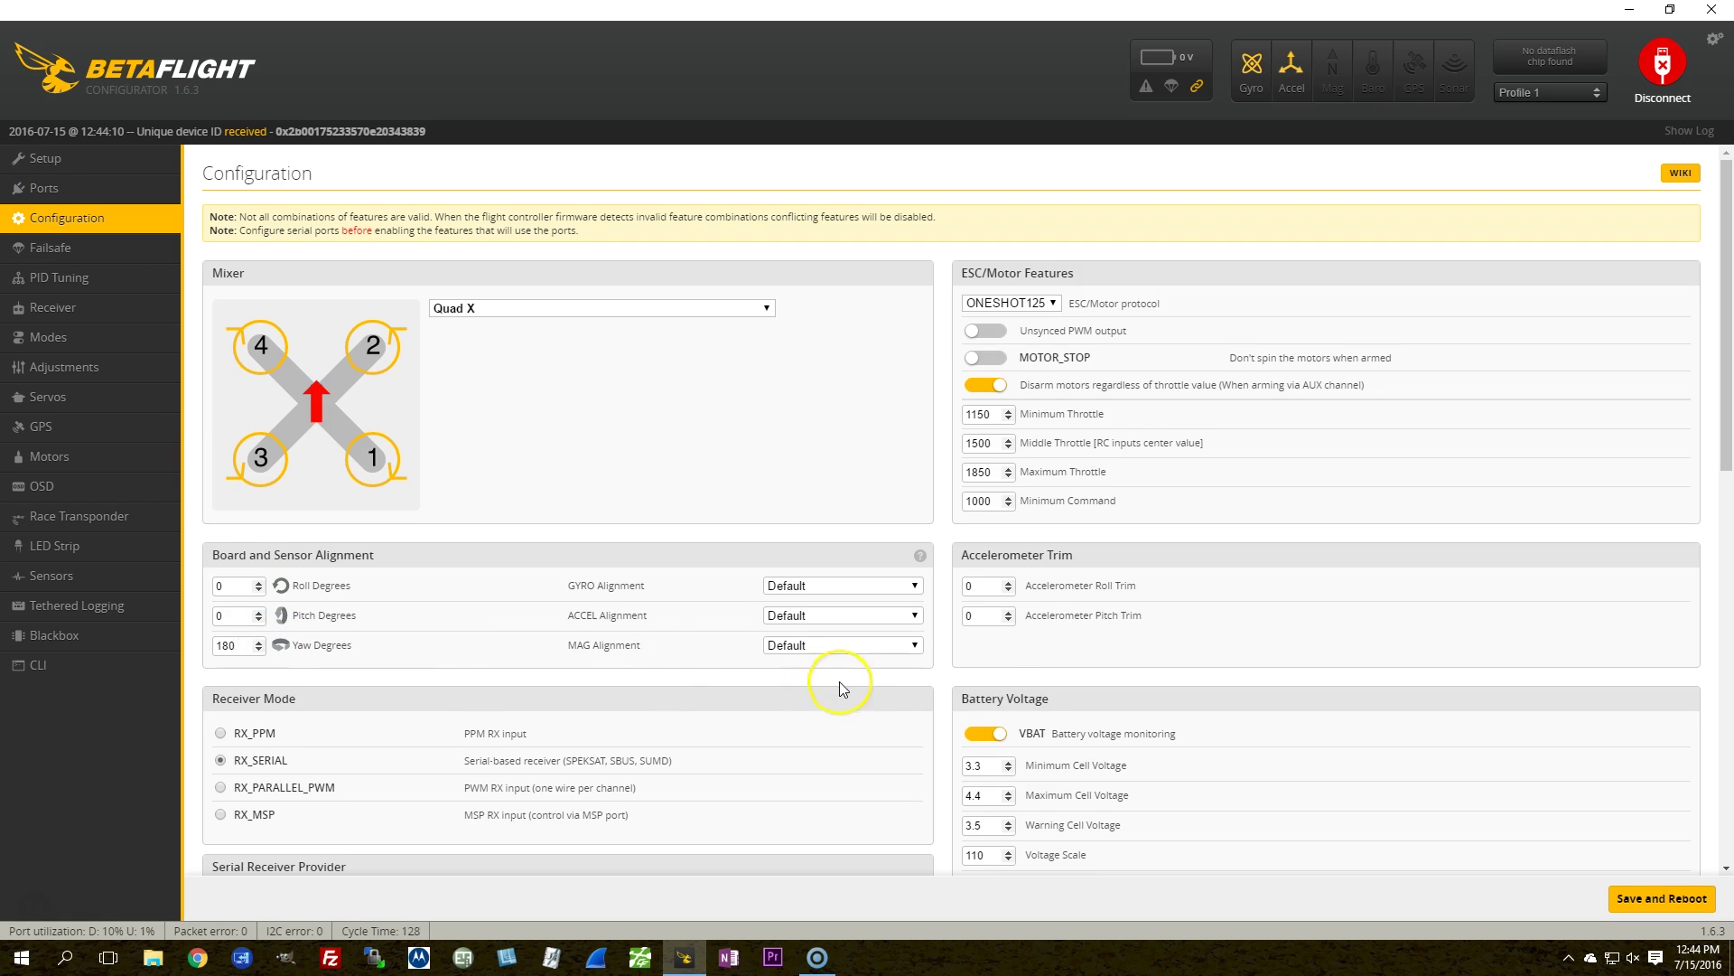
scroll(839, 684, down, 5)
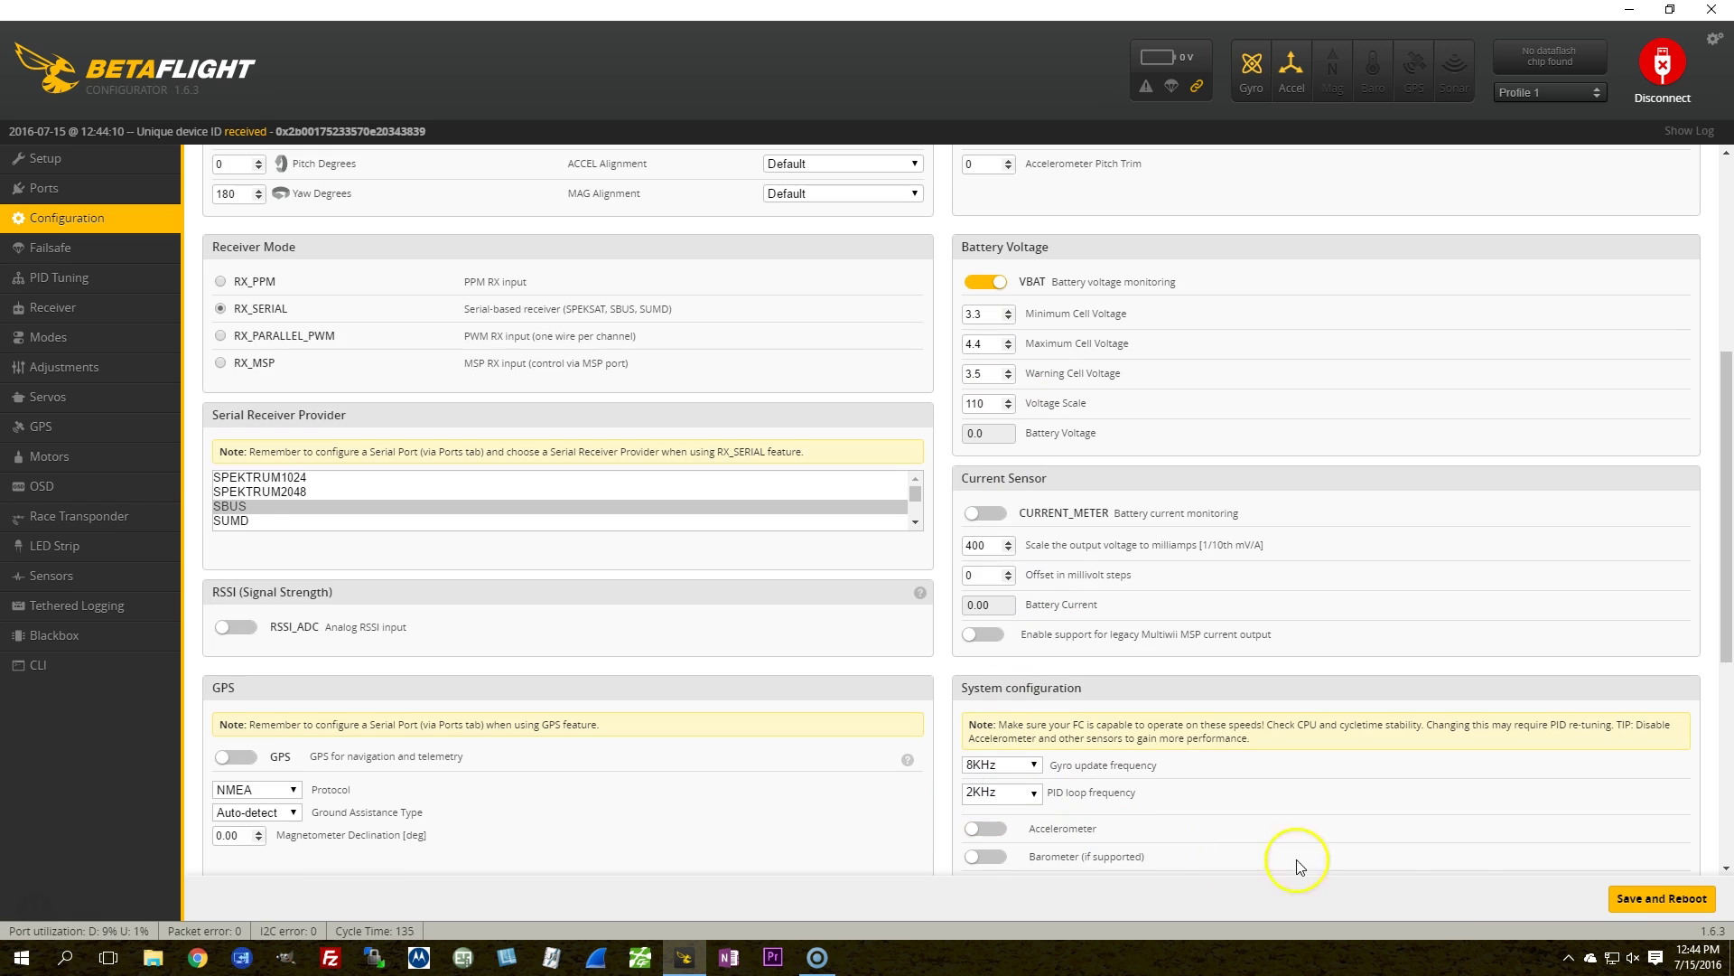
click(1660, 898)
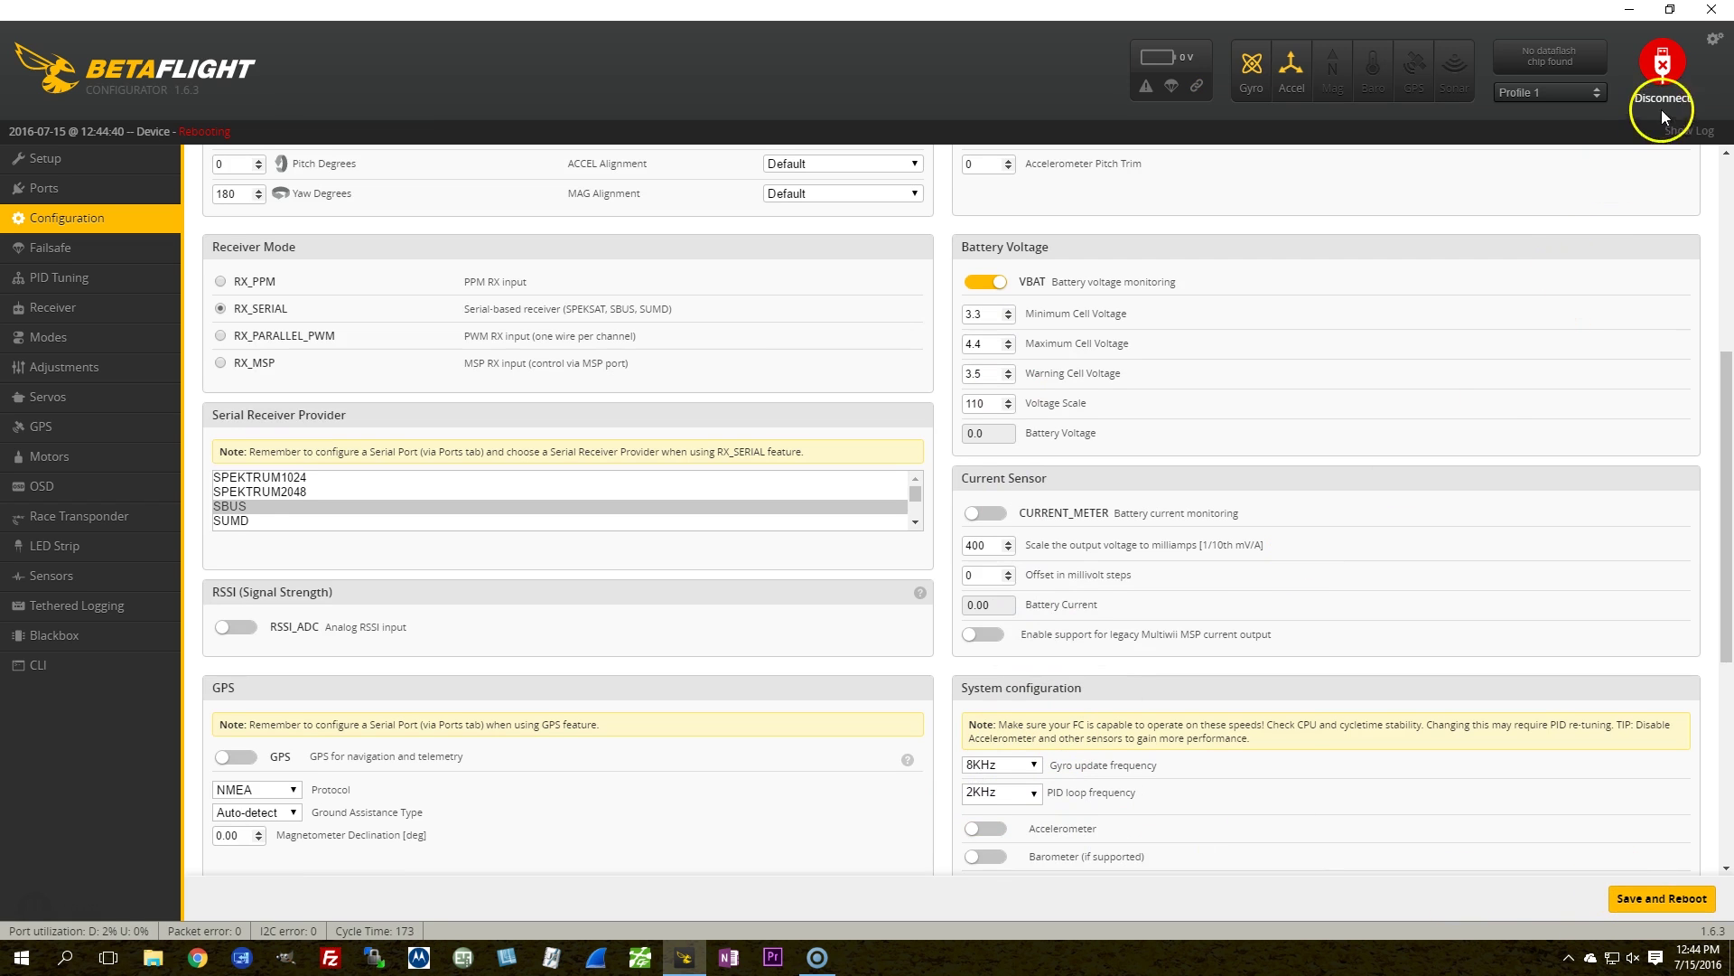
- Open the stage 2 activation guard time in the Failsafe settings for editing
click(50, 247)
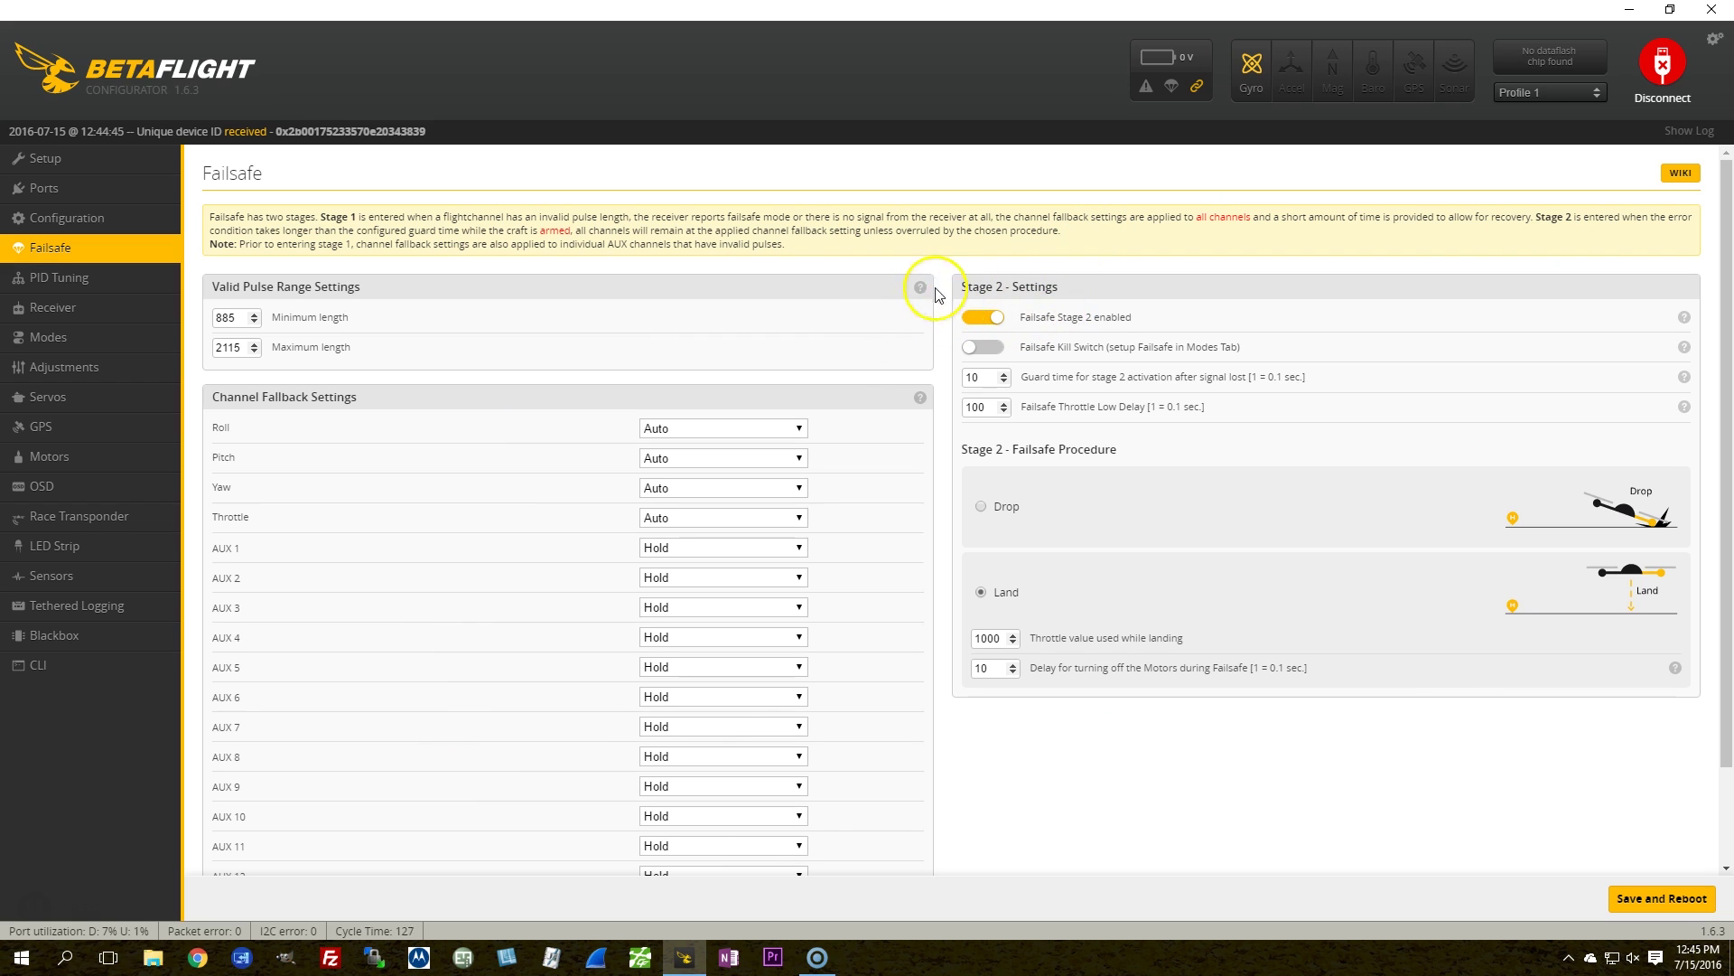
double_click(974, 377)
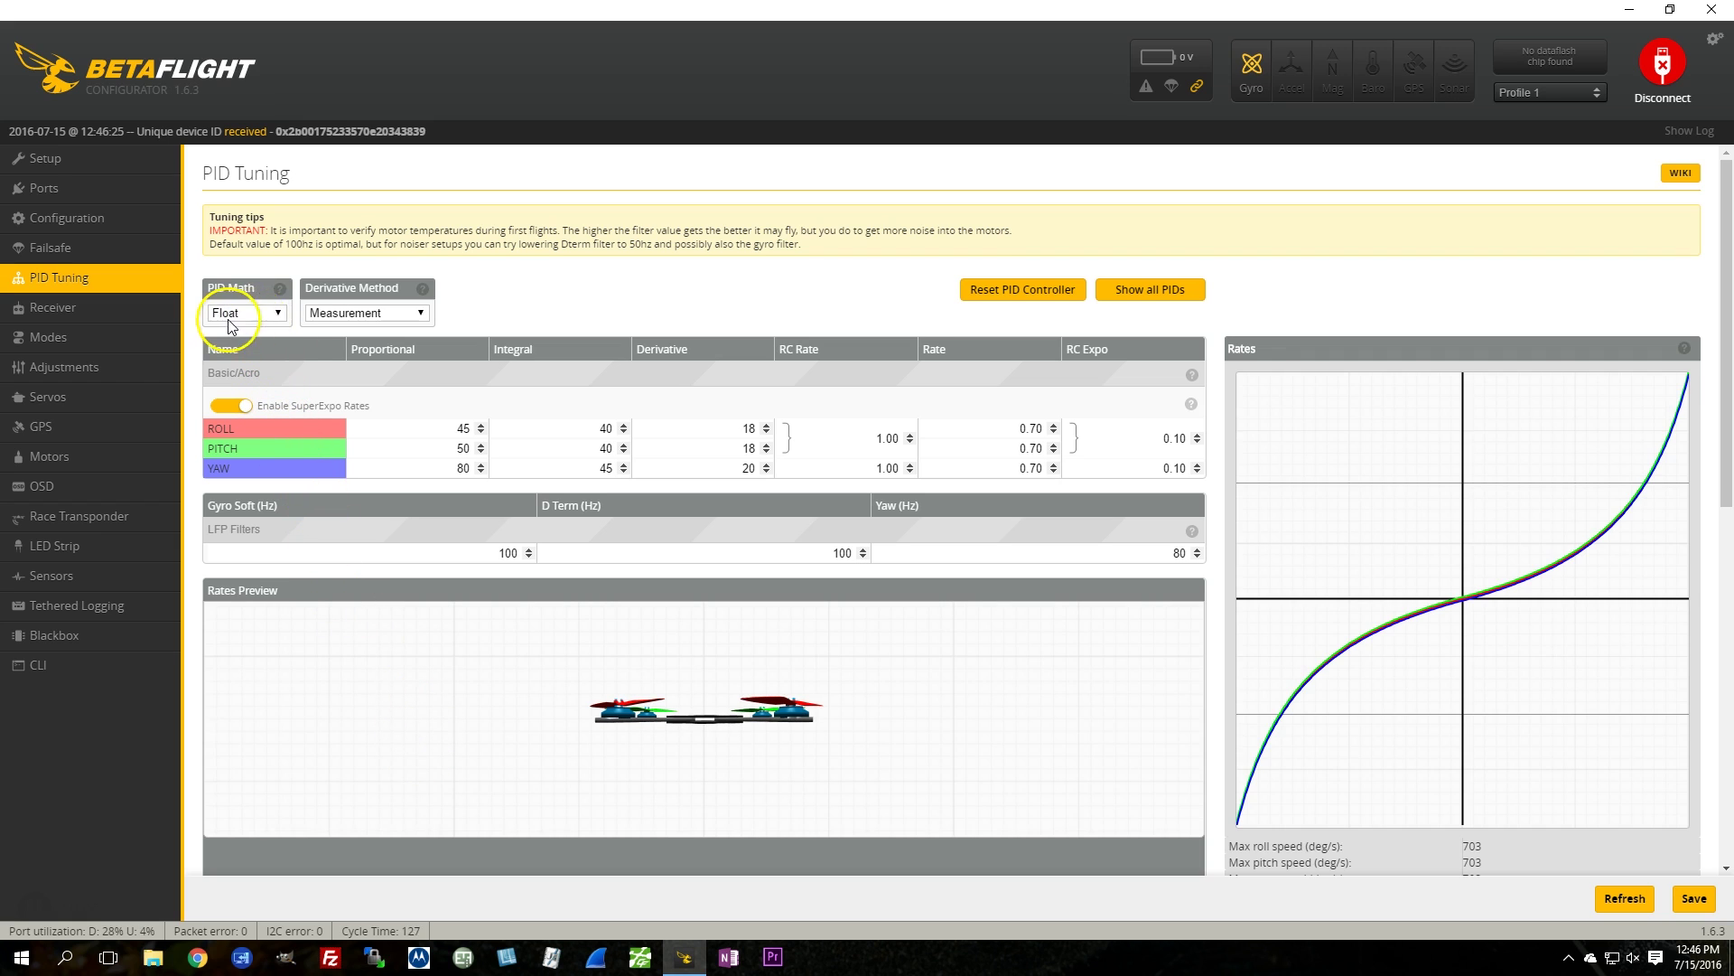
- Set the PID derivative method to Error and check the PID math option, leaving it at Float
click(333, 313)
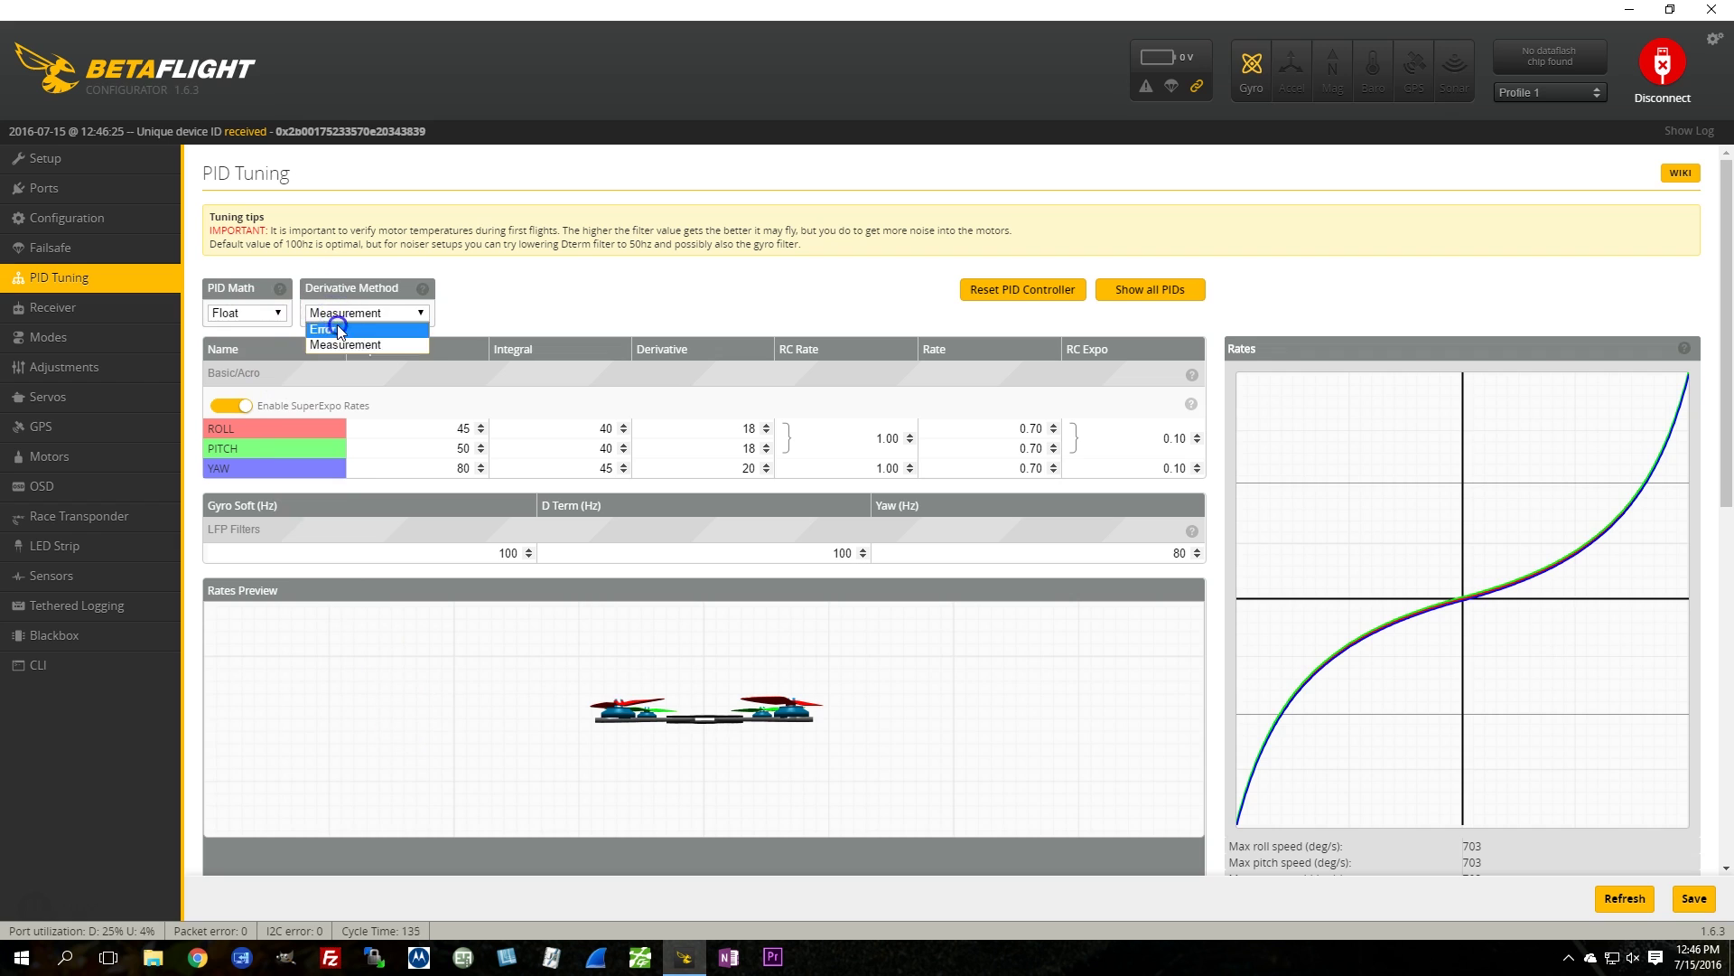
click(325, 329)
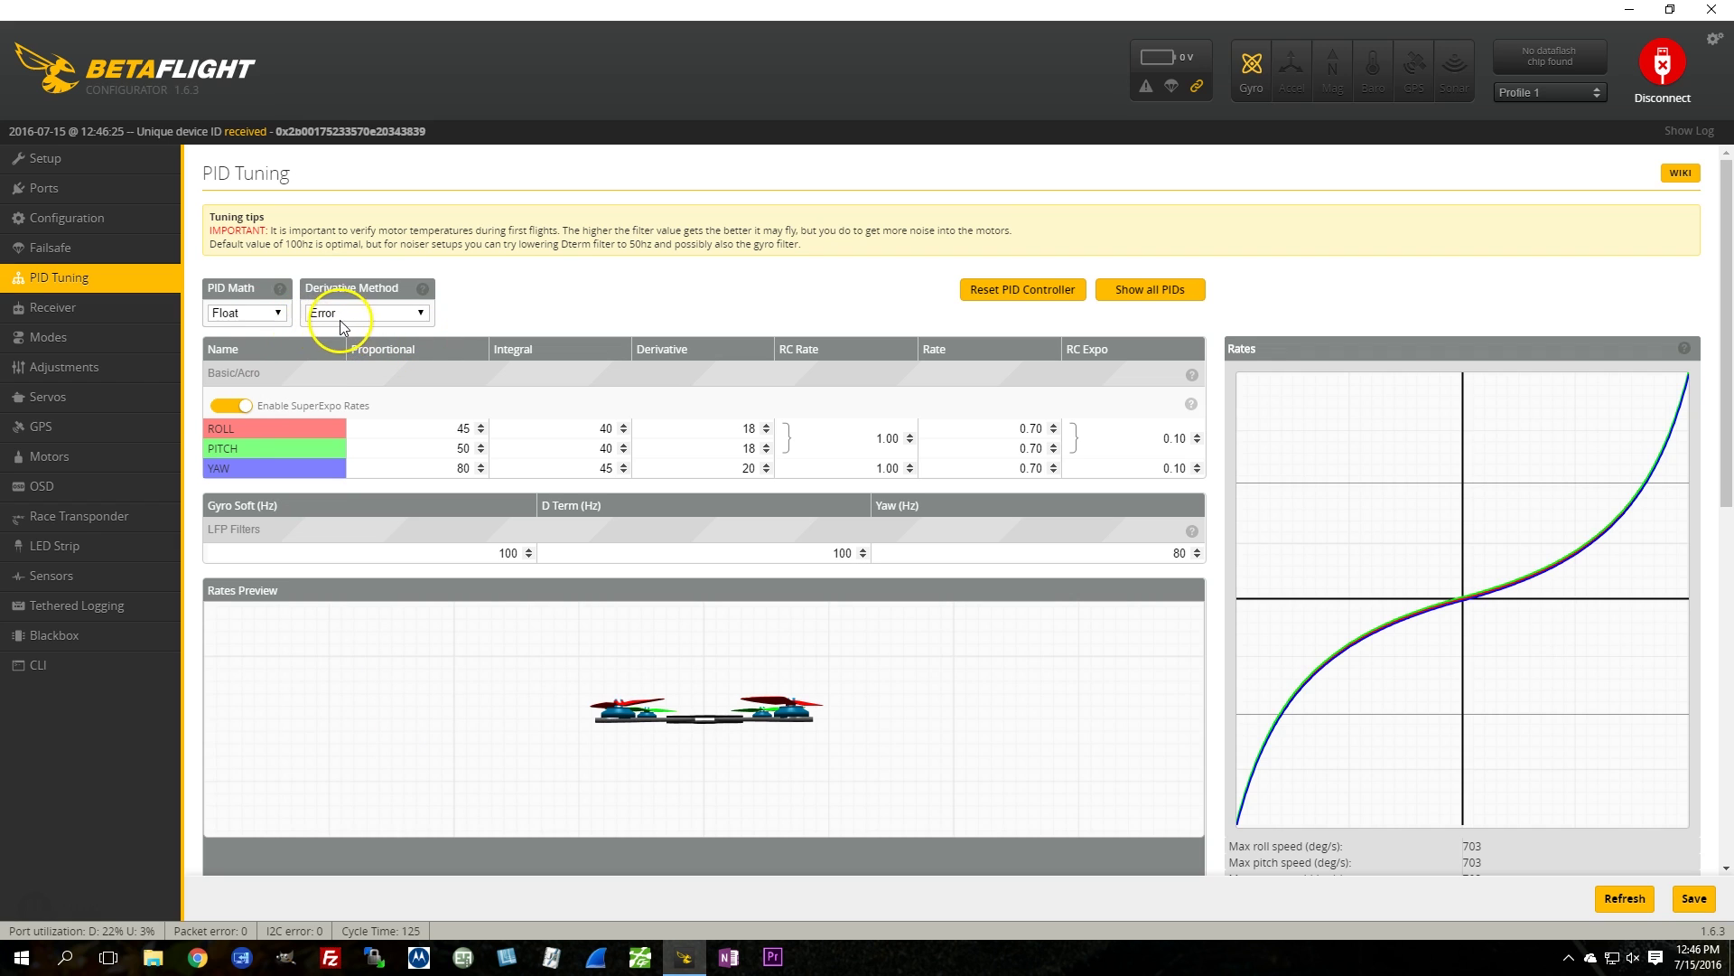
click(224, 315)
click(240, 317)
click(253, 430)
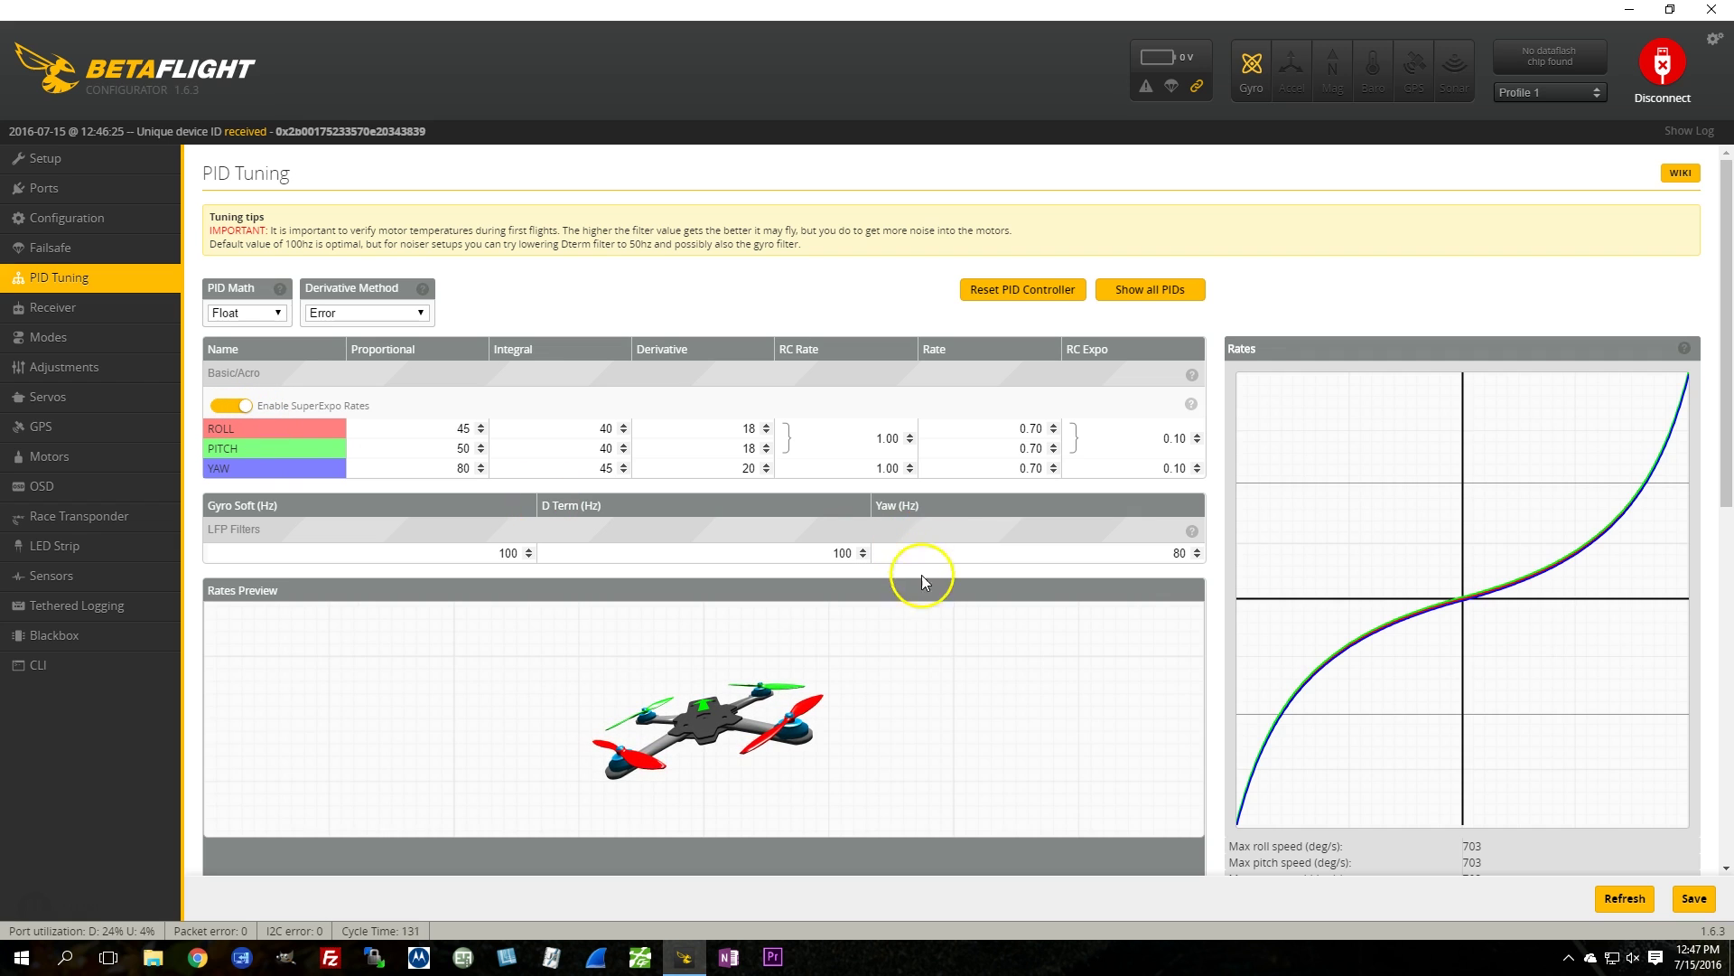
- Raise the shared roll and pitch RC rate to 1.39 in the PID tuning
click(906, 438)
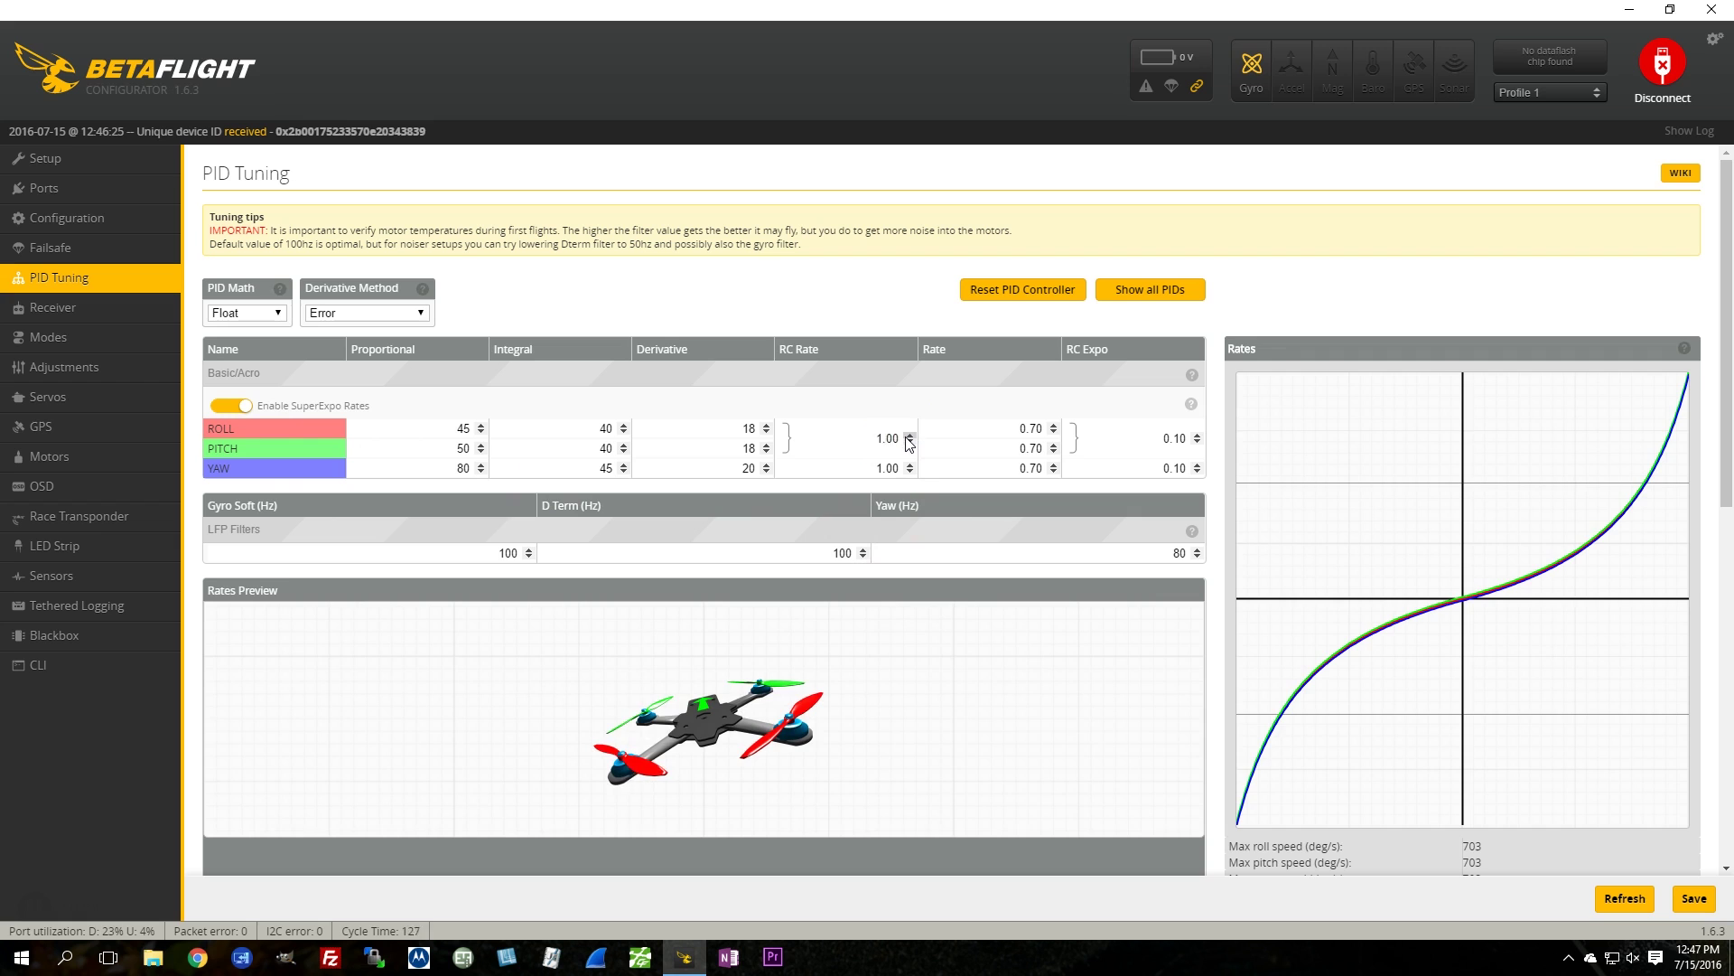
scroll(908, 443, up, 20)
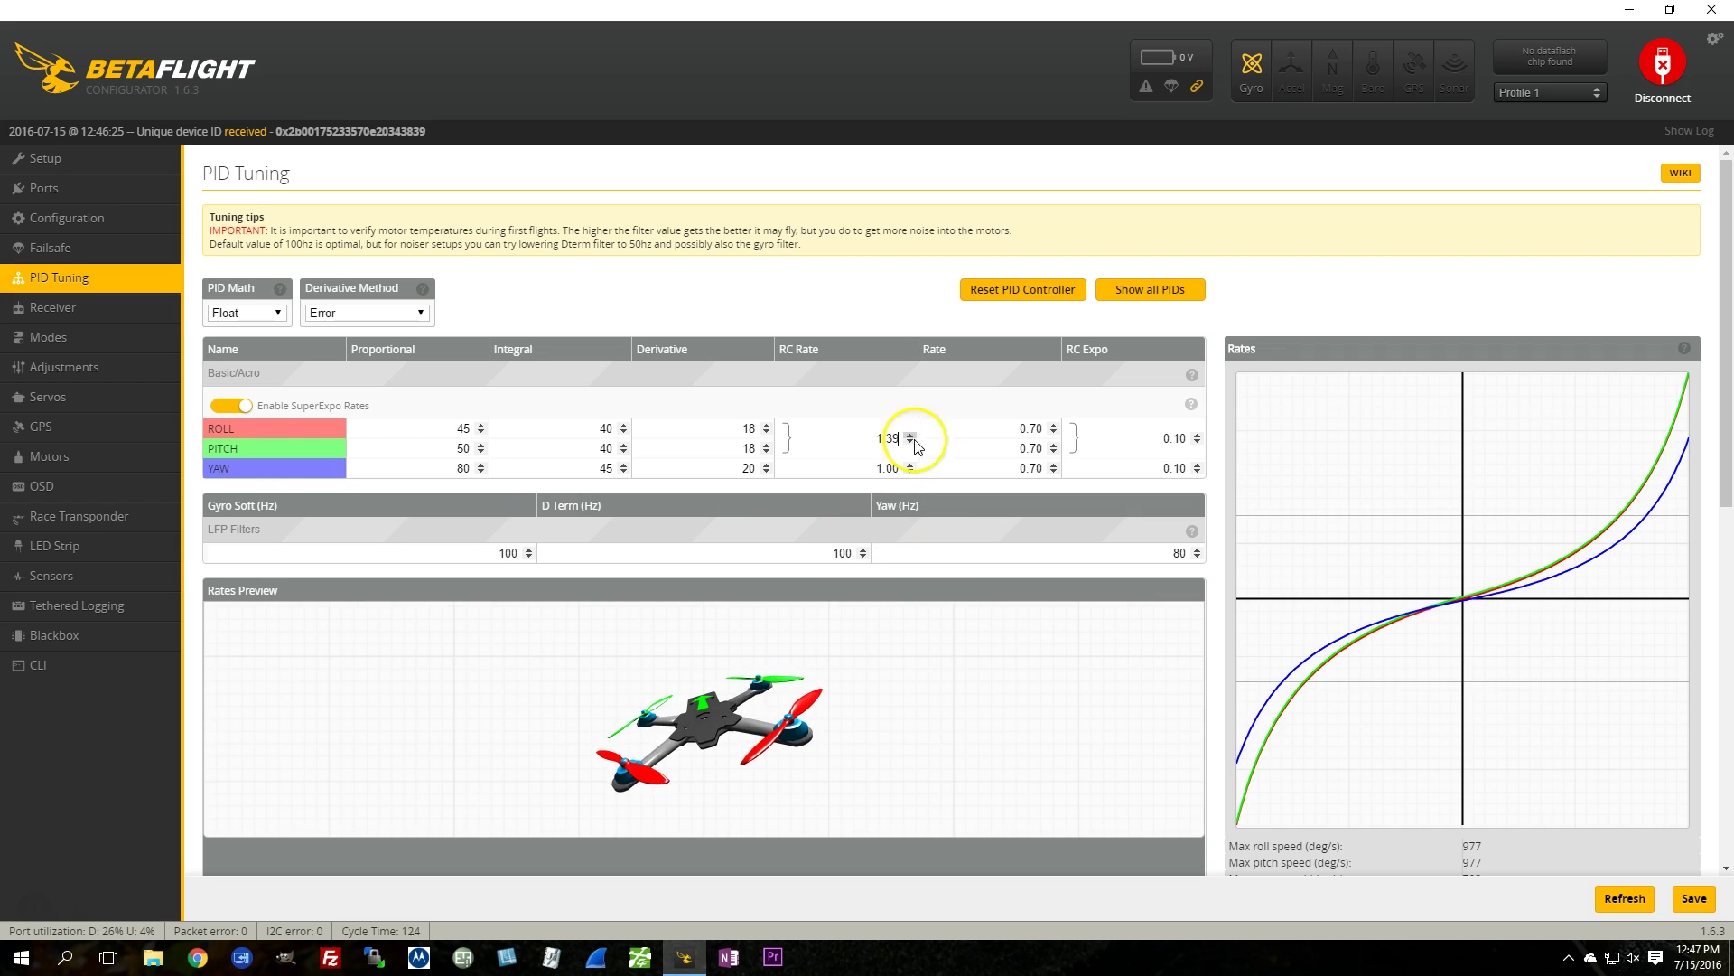
click(1042, 427)
click(884, 442)
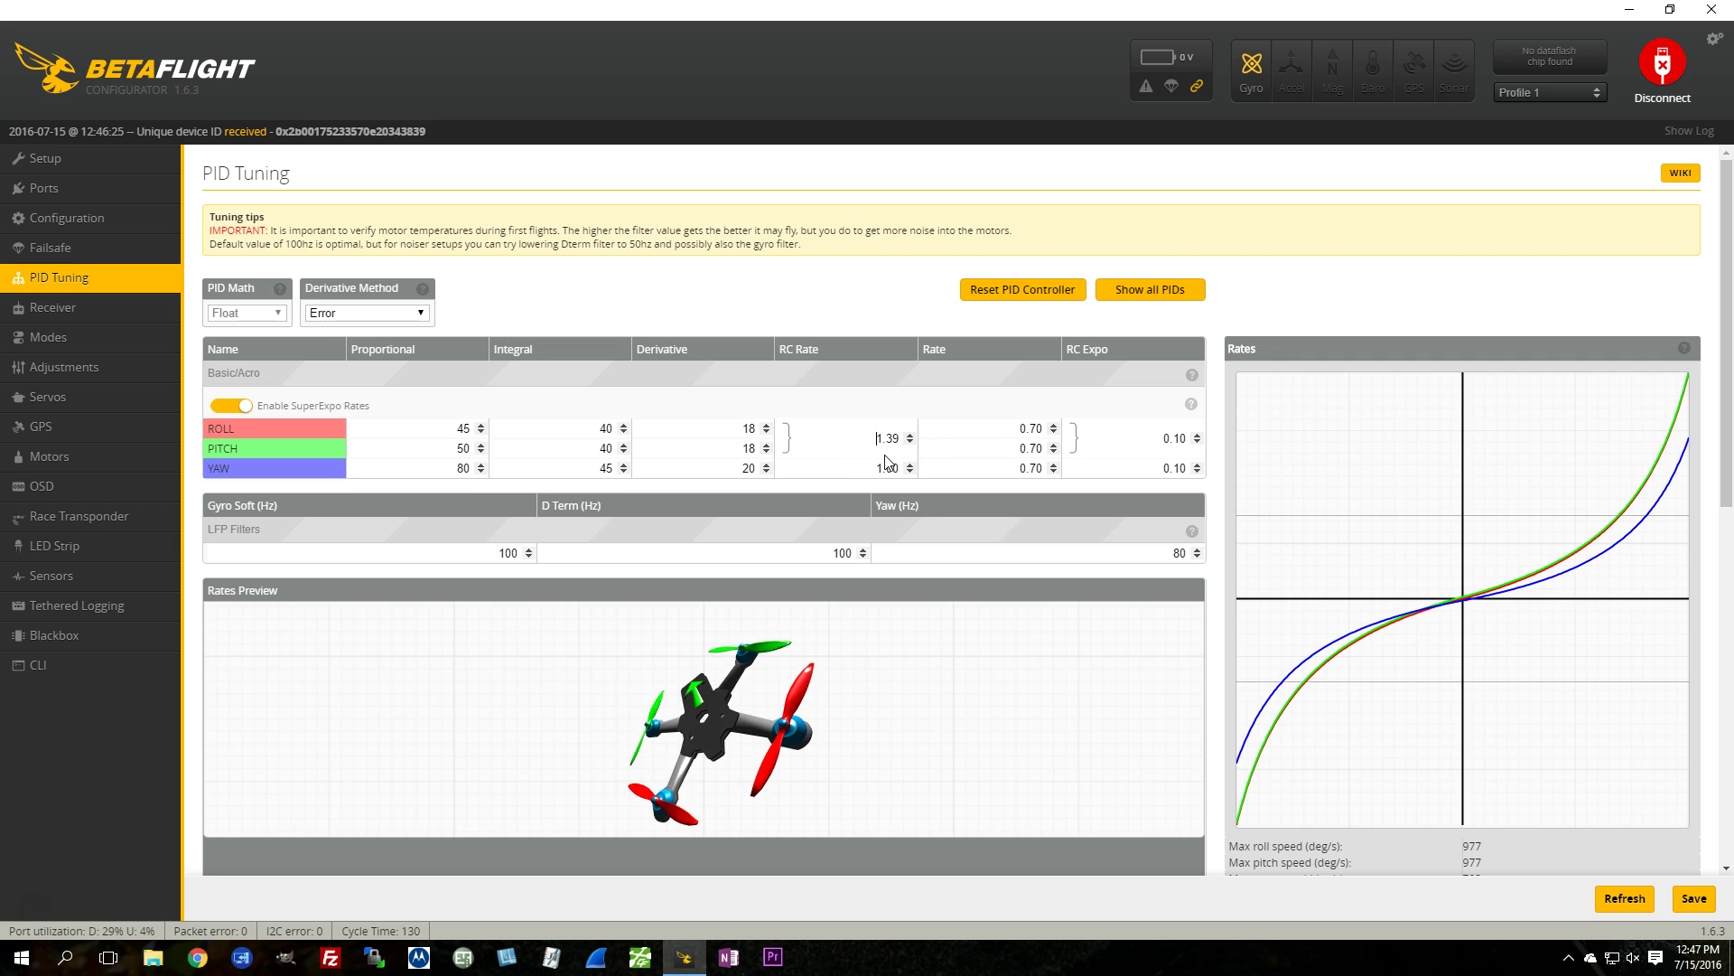
click(888, 441)
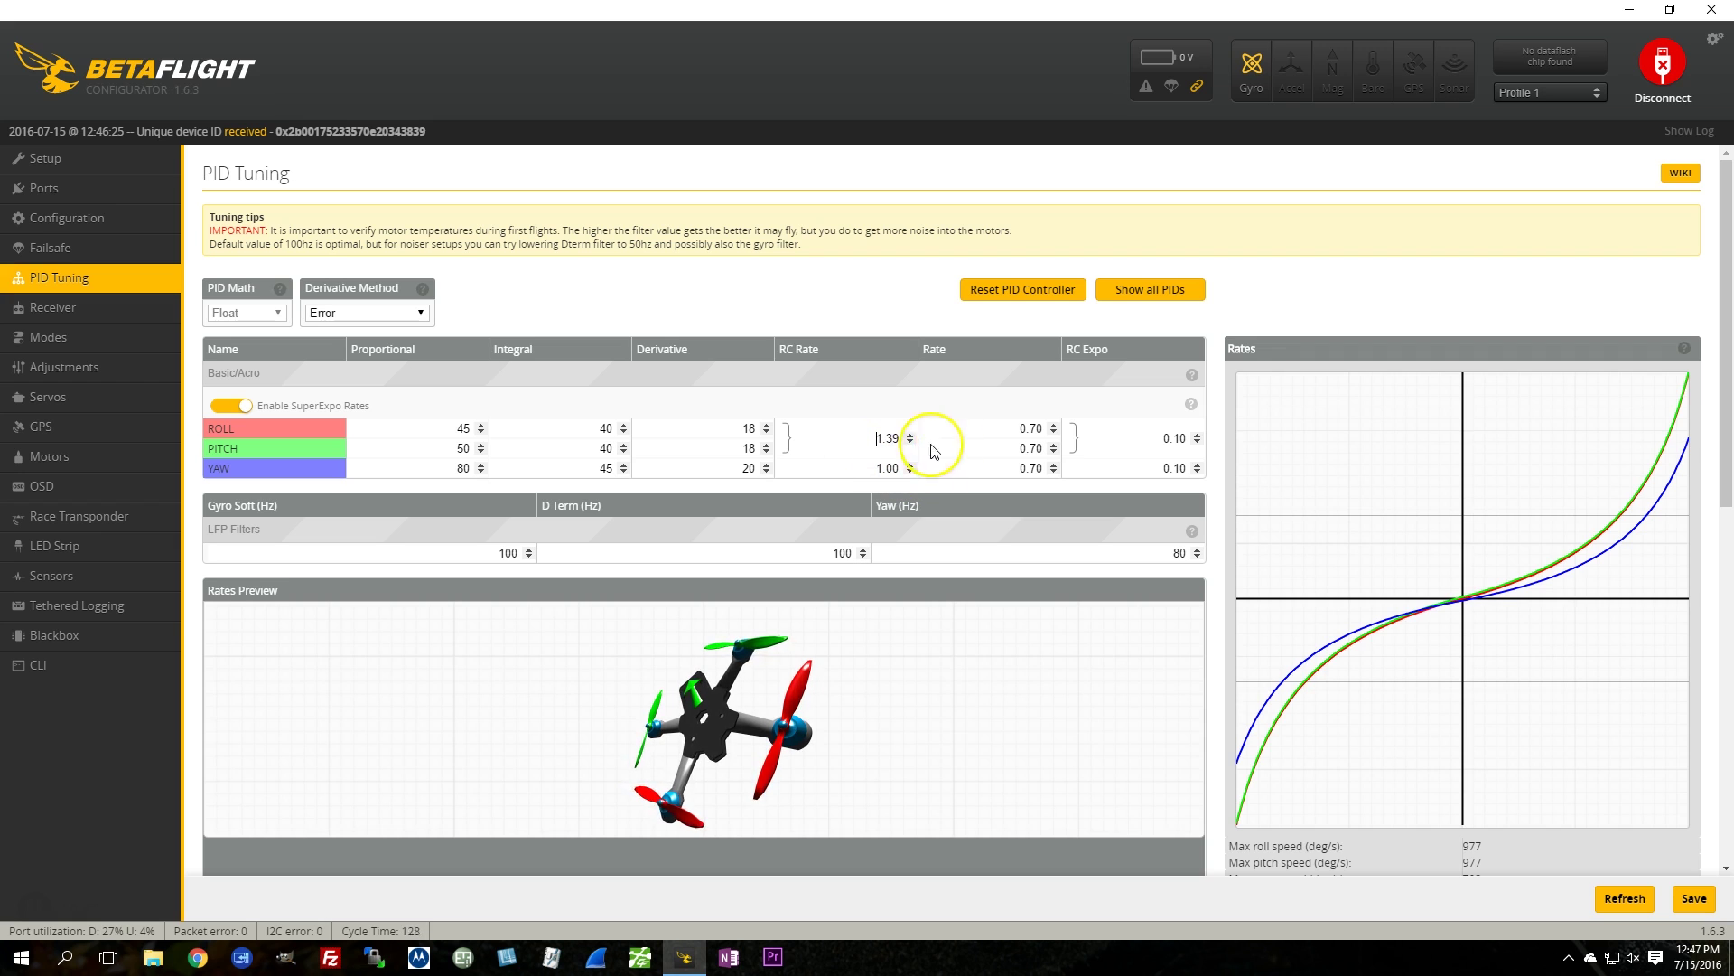
click(1006, 440)
- Lower the shared roll and pitch RC expo to 0.00 and save the PID tuning
click(1197, 443)
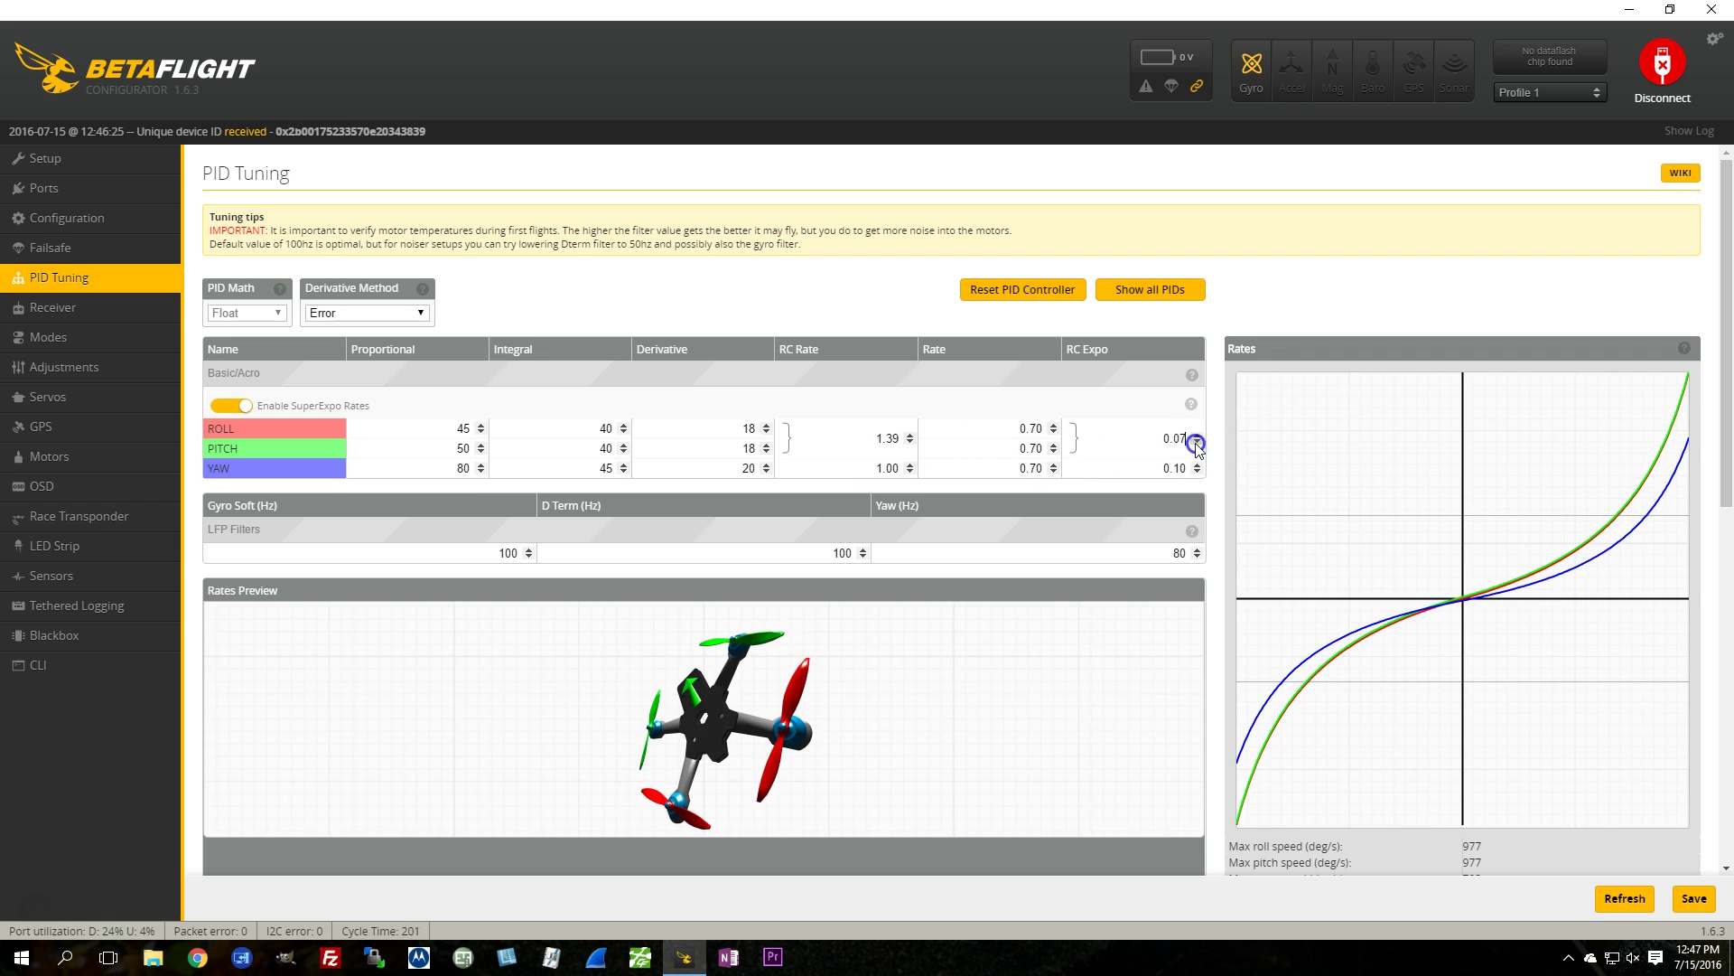
click(1197, 442)
click(1197, 443)
click(1197, 442)
click(1197, 442)
click(1166, 458)
click(1693, 898)
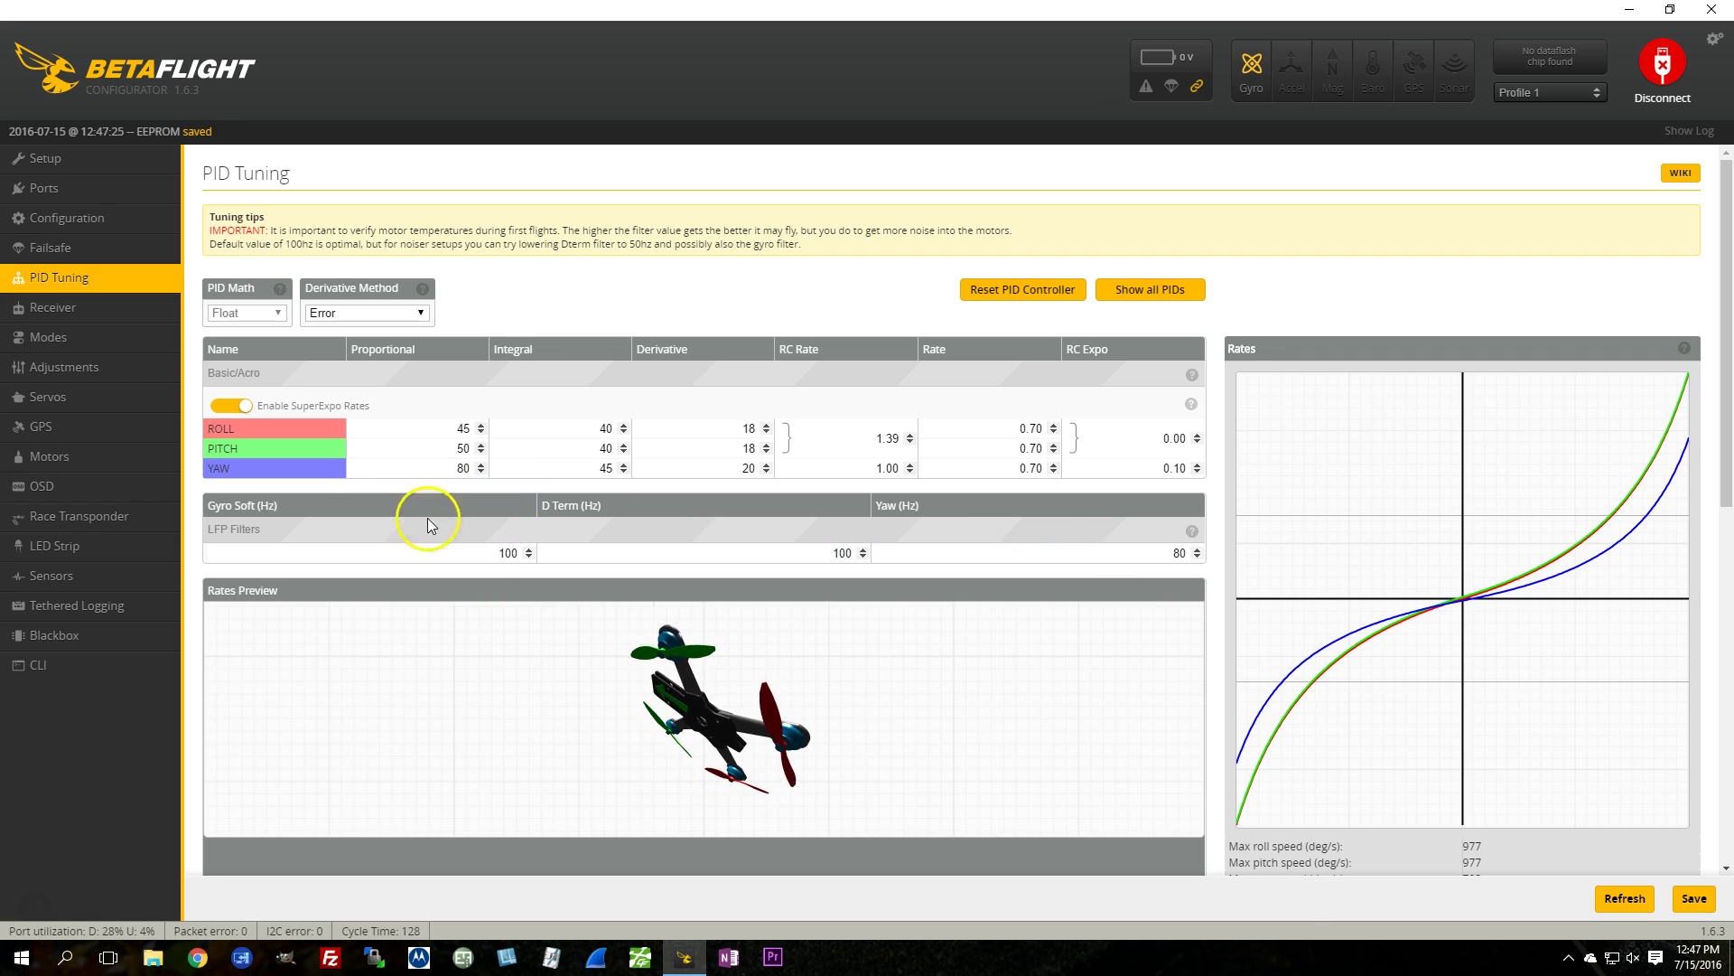
- In the Modes settings, add an ARM range on AUX 1 from 900 to 1200 and save the modes
click(91, 327)
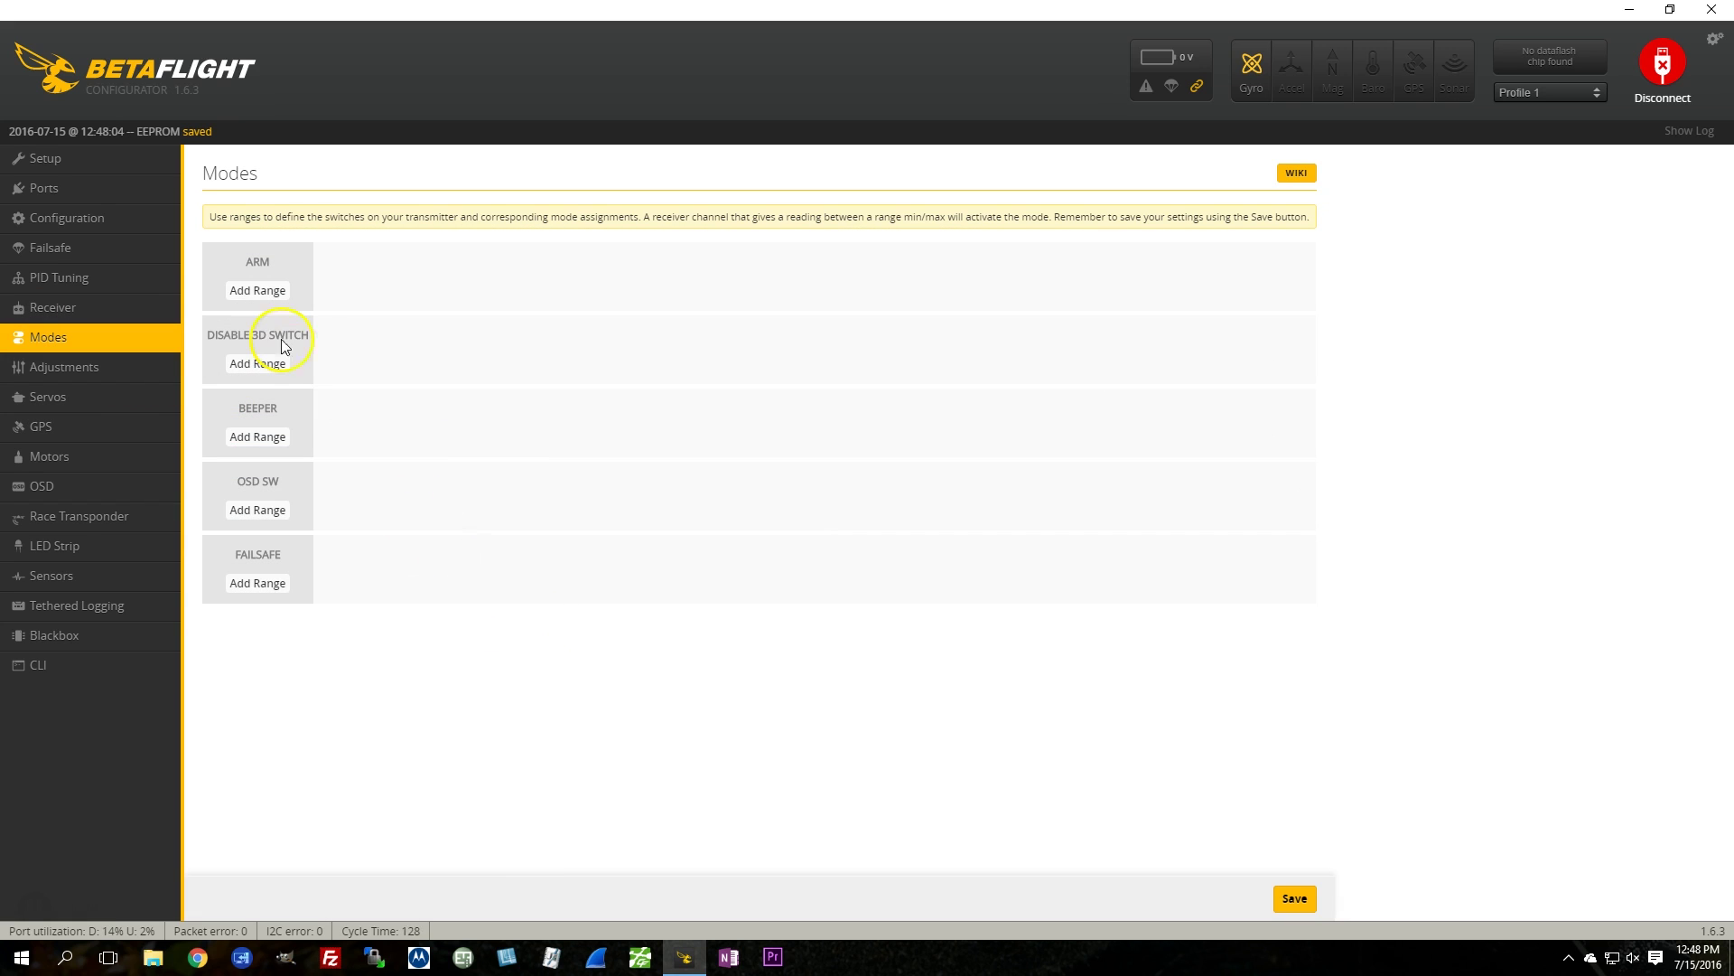
click(258, 290)
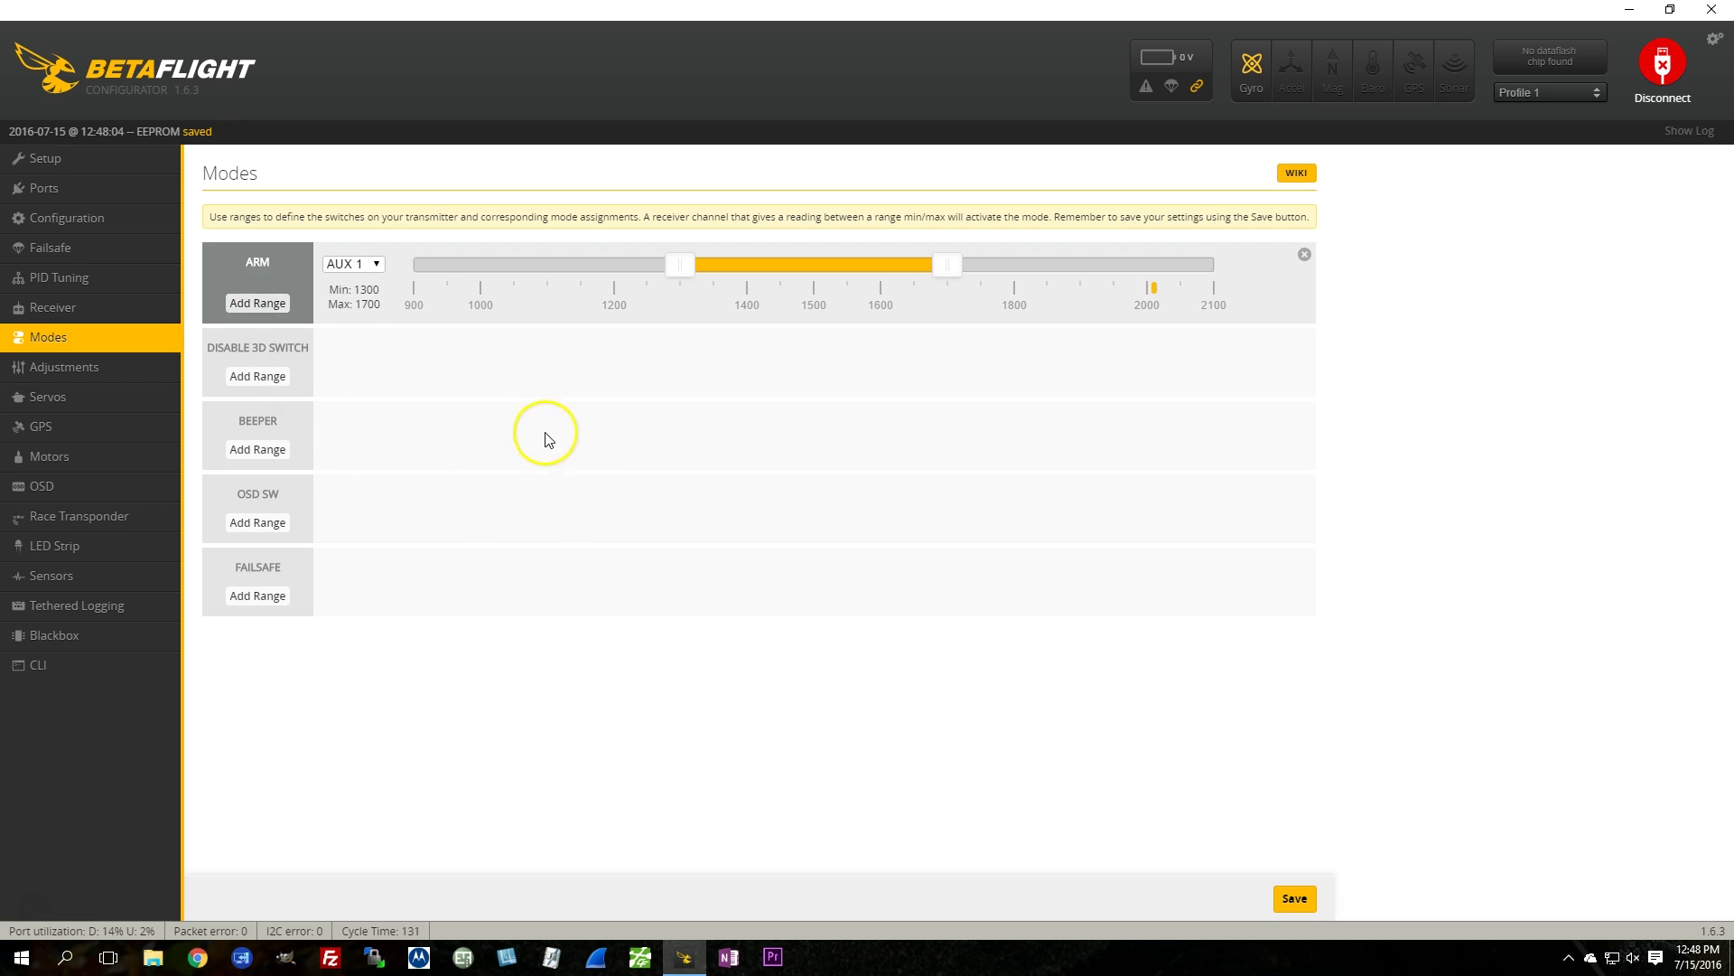
drag(679, 266, 253, 248)
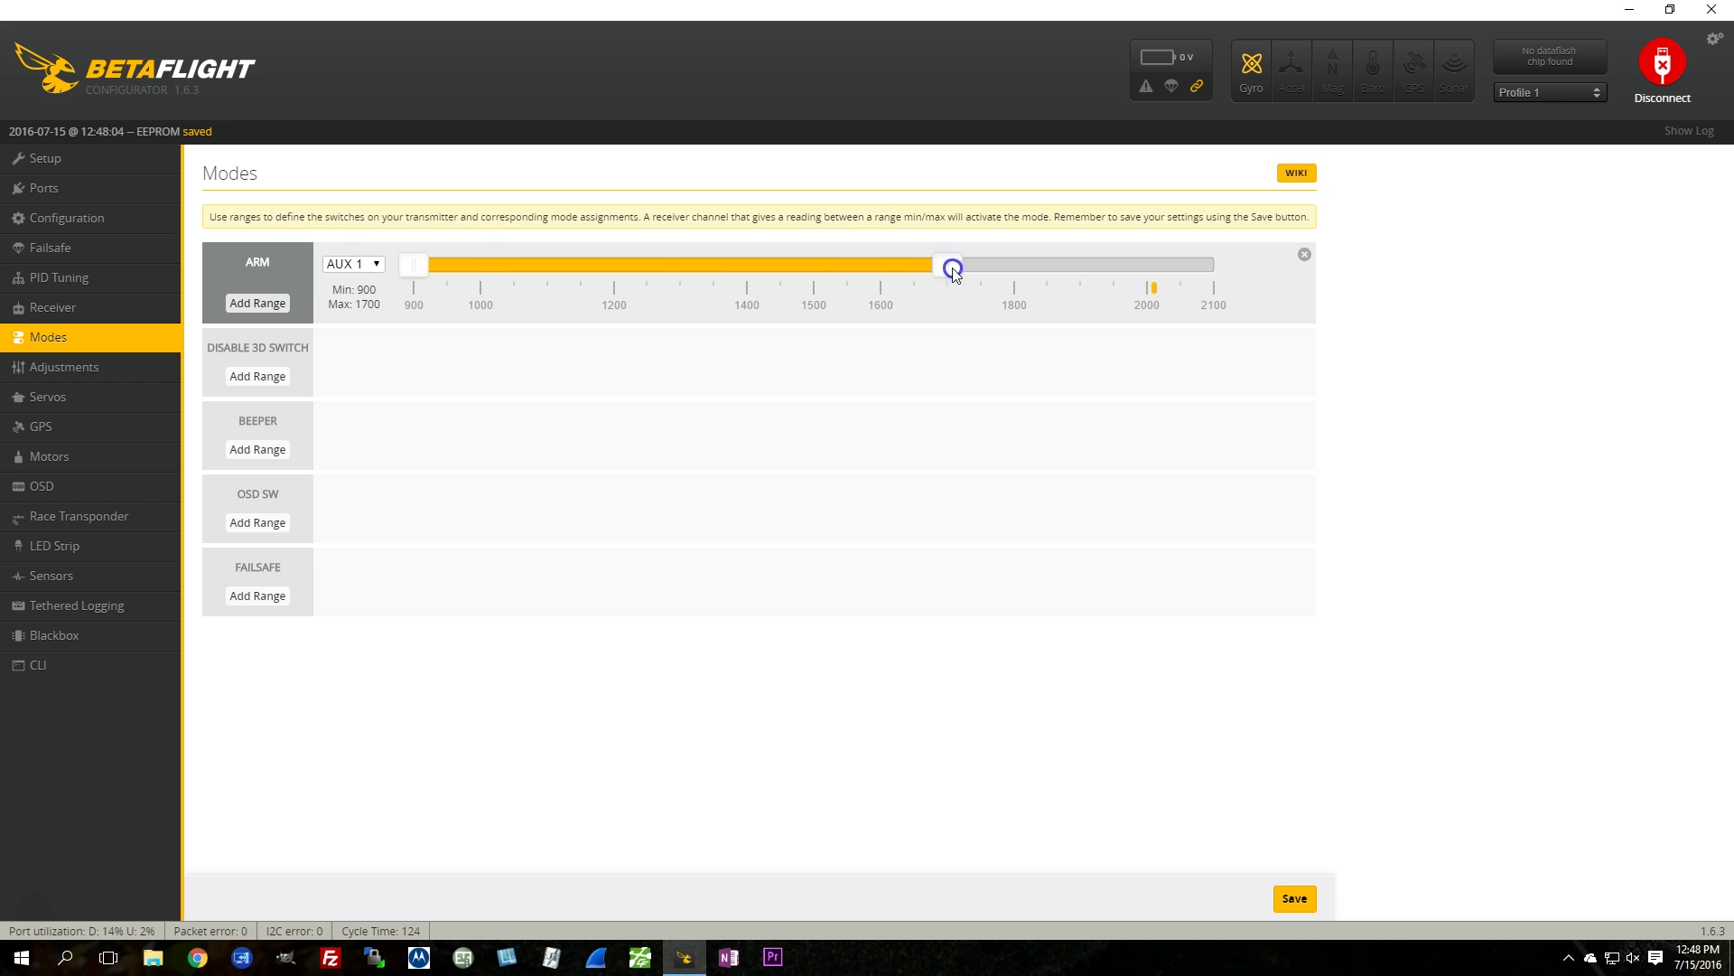
drag(948, 265, 620, 298)
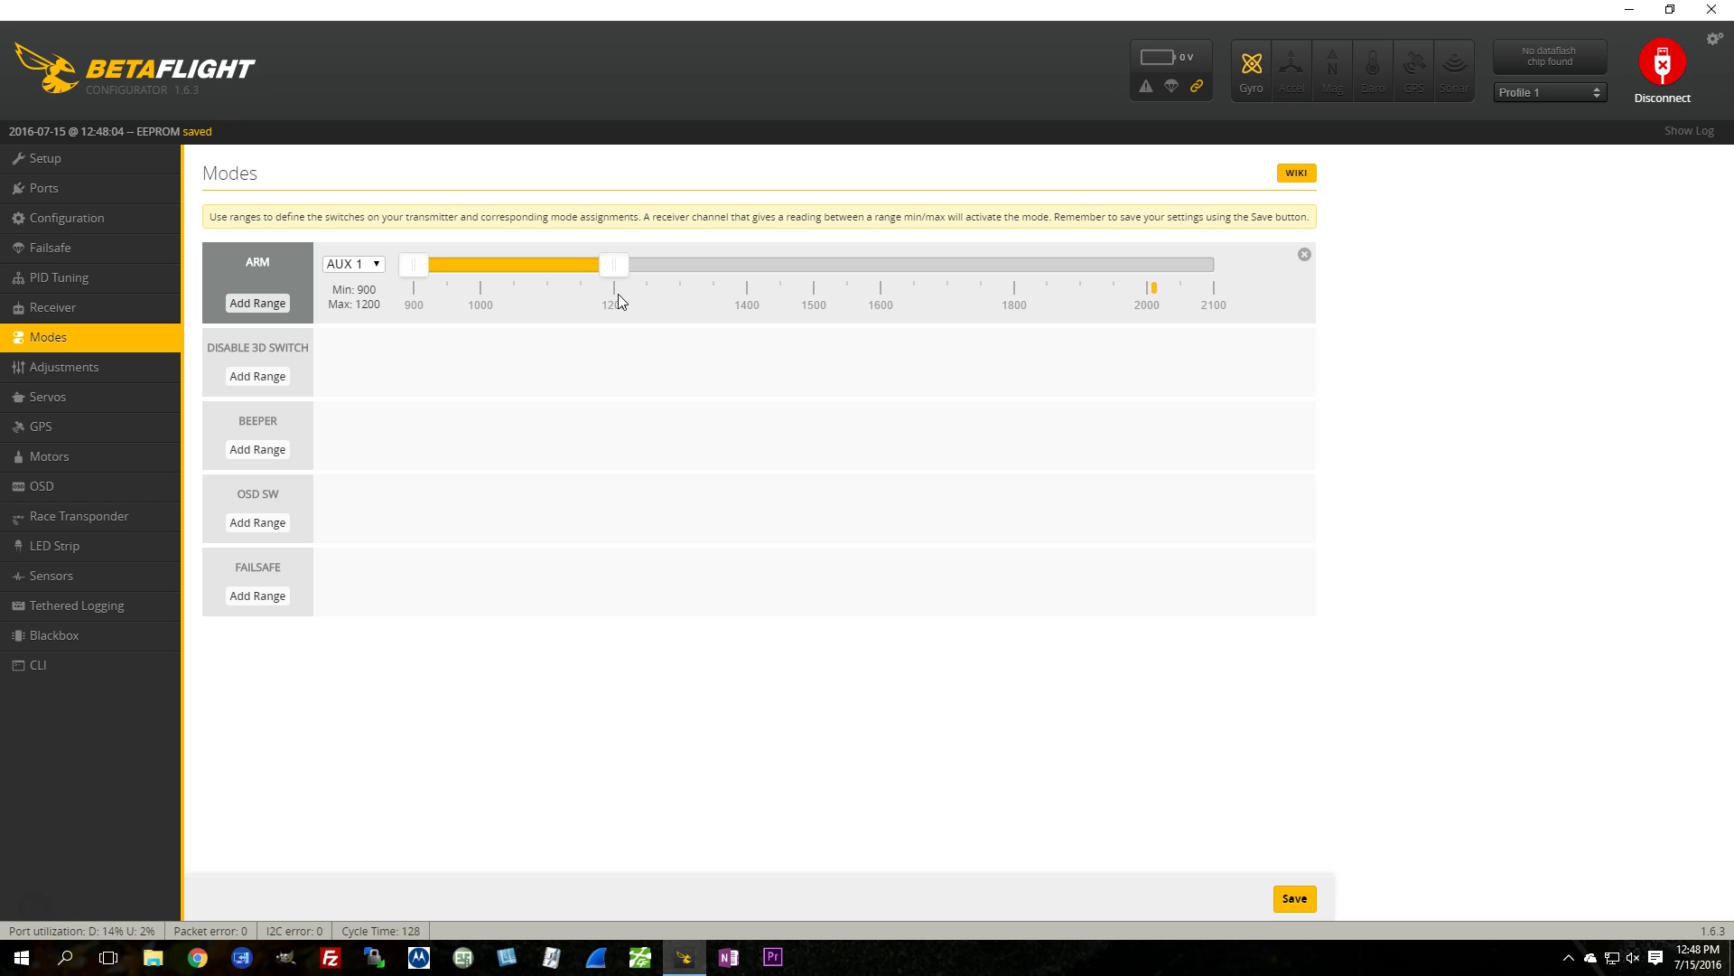
click(1294, 898)
- Add a BEEPER range on AUX 3, adjust its upper limit, and save the modes
click(263, 448)
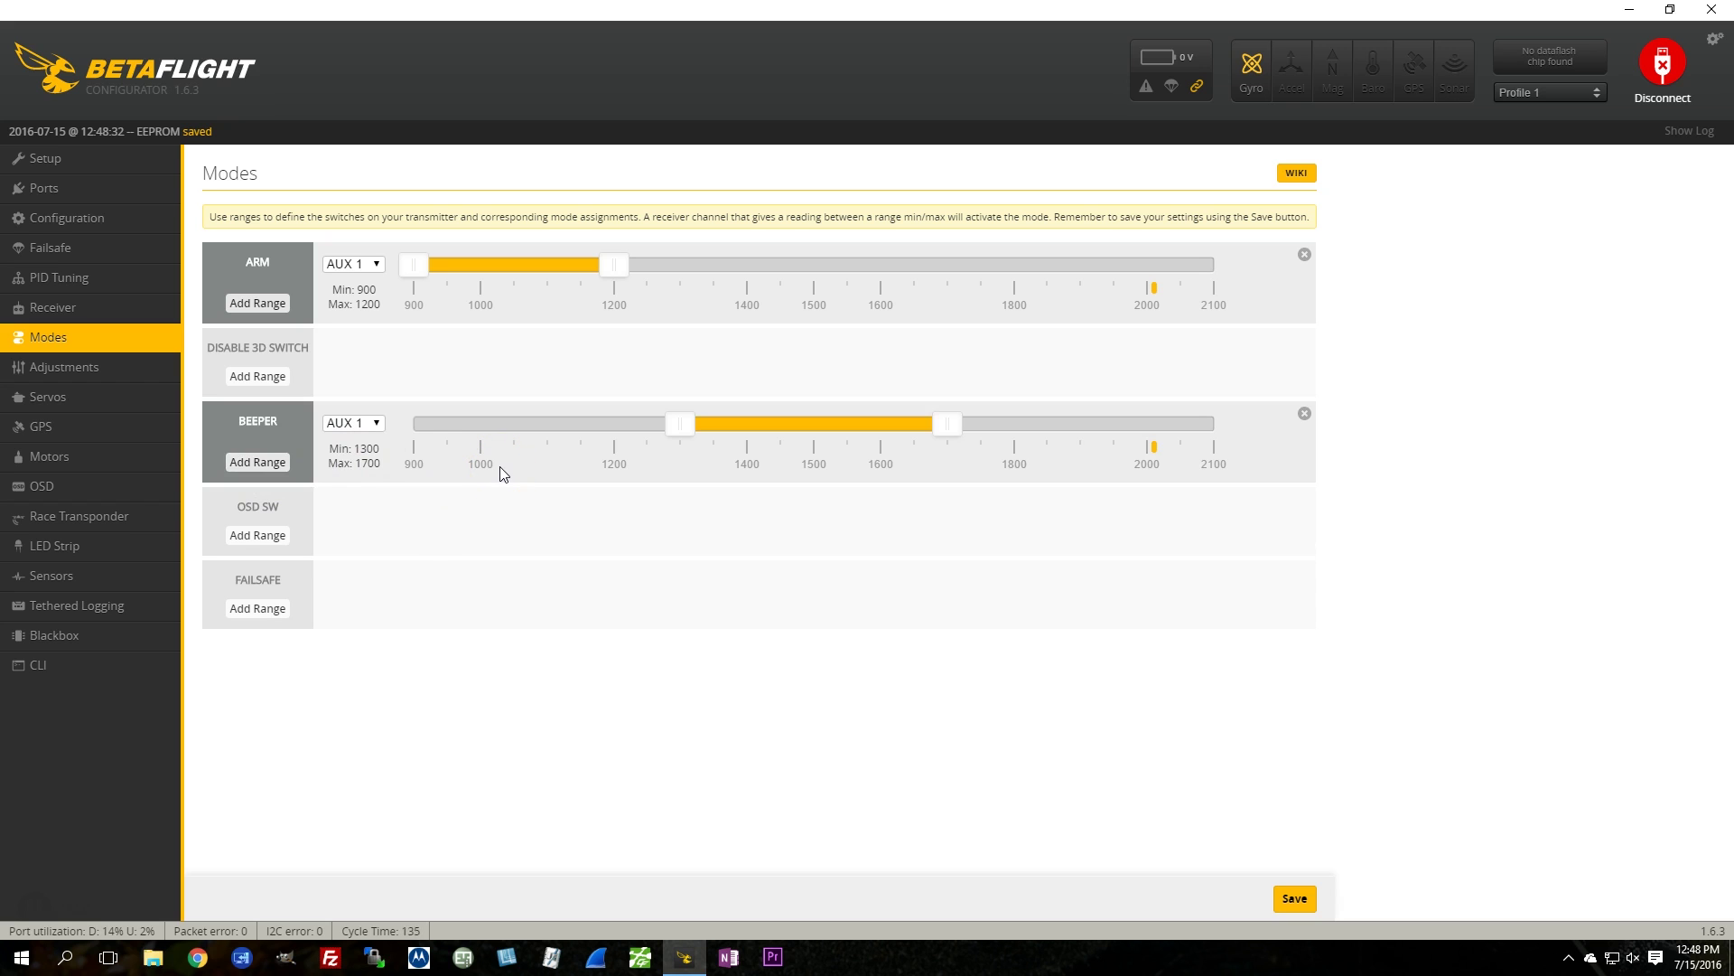
click(374, 424)
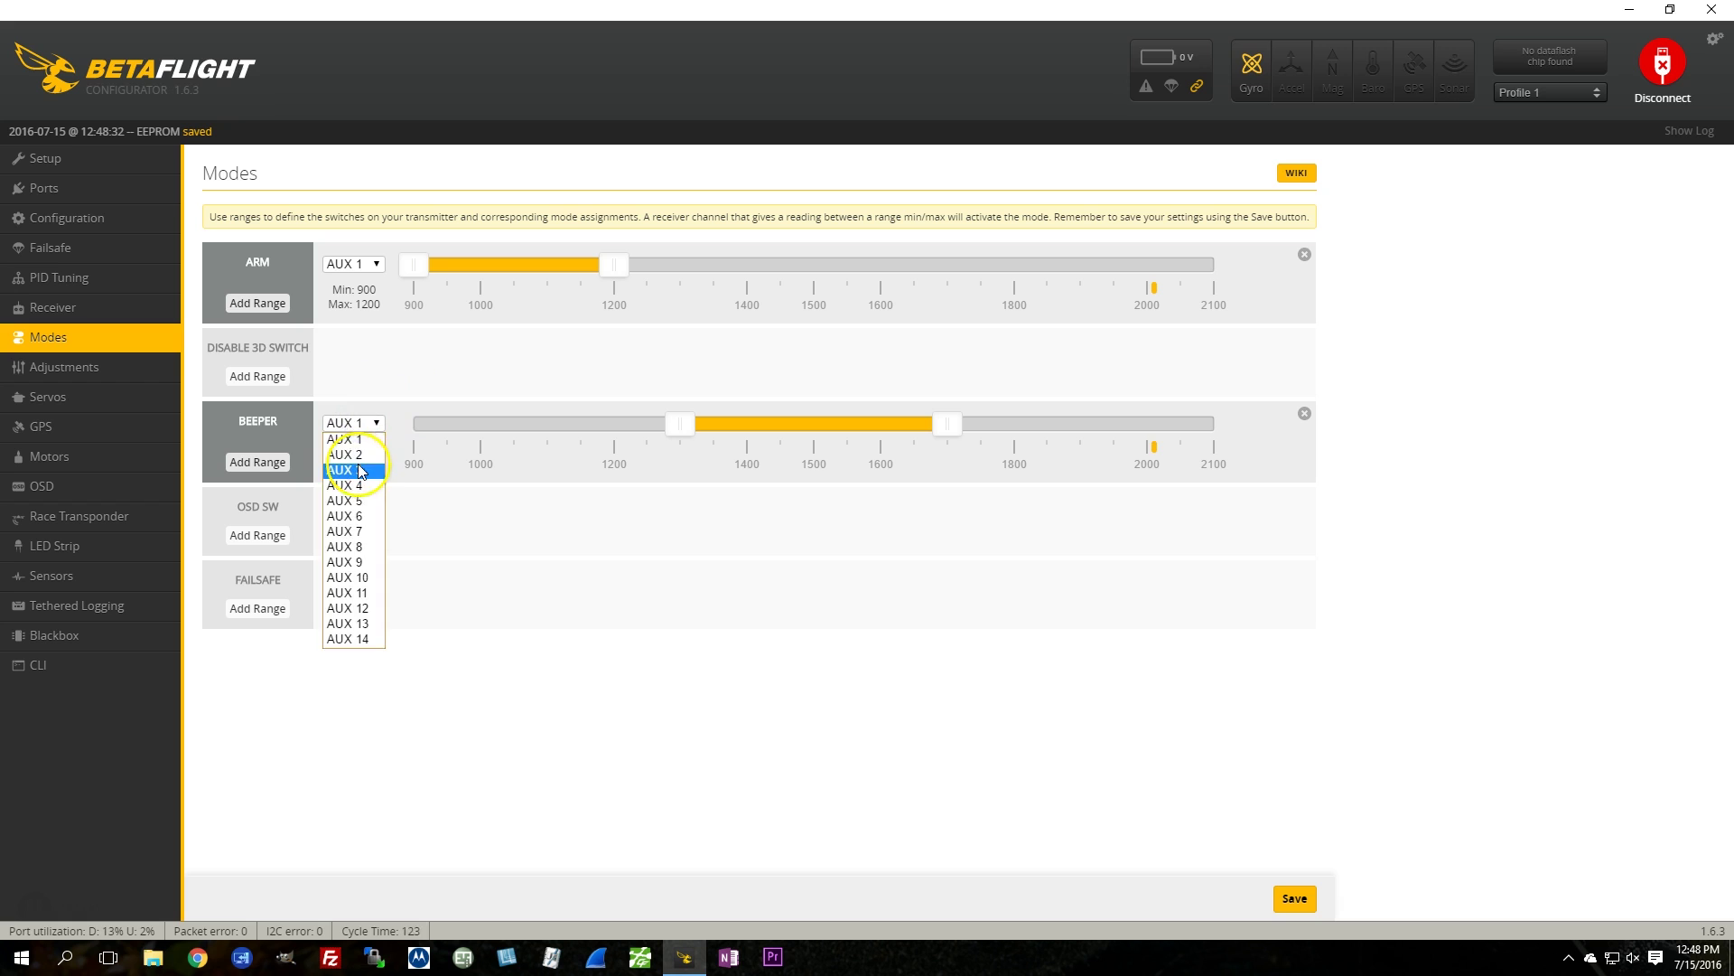
click(359, 470)
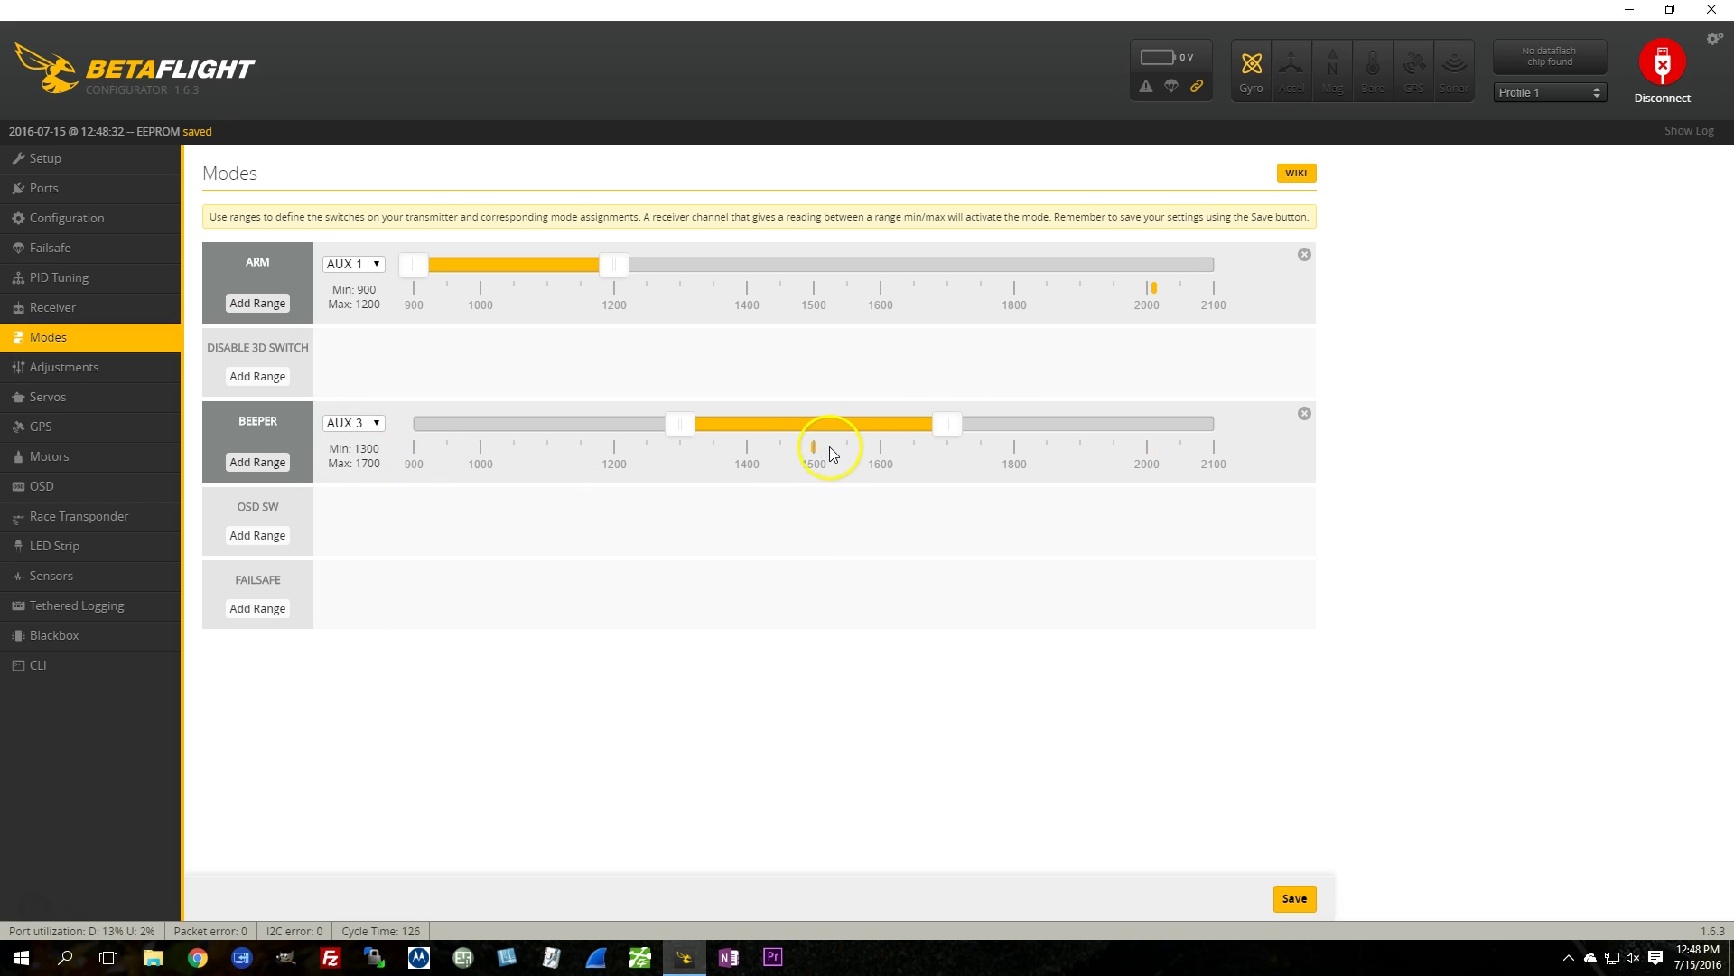
click(951, 423)
click(1295, 901)
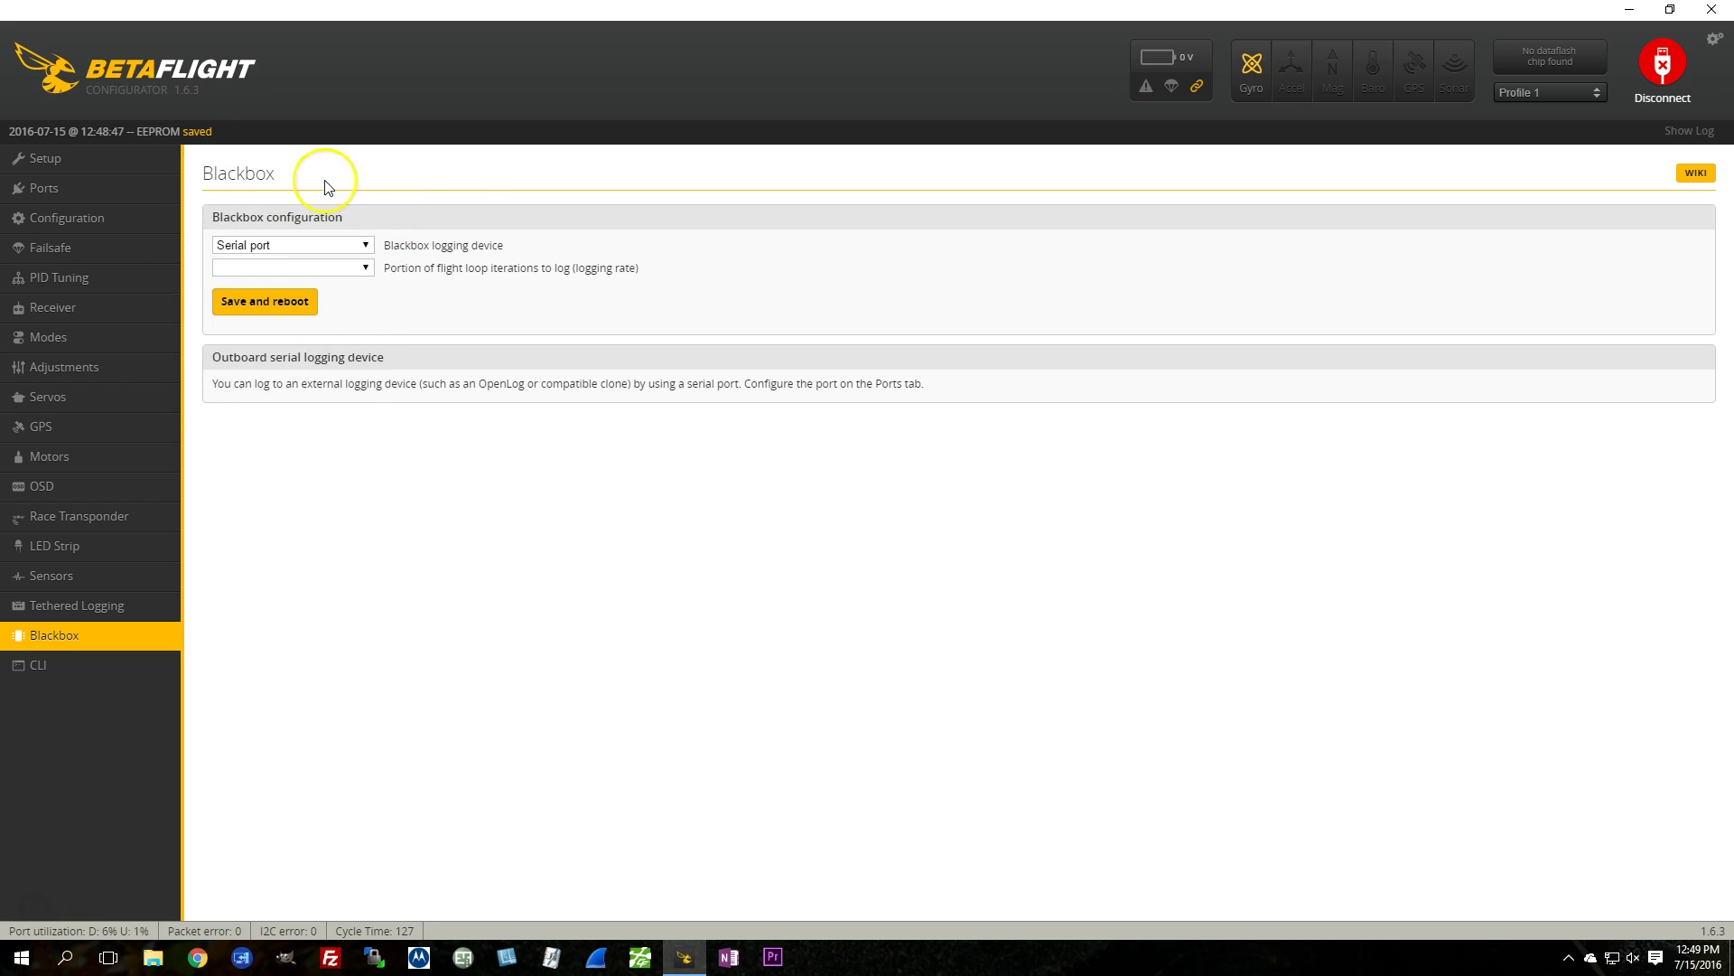
- Open the flight controller's CLI for entering commands
click(94, 757)
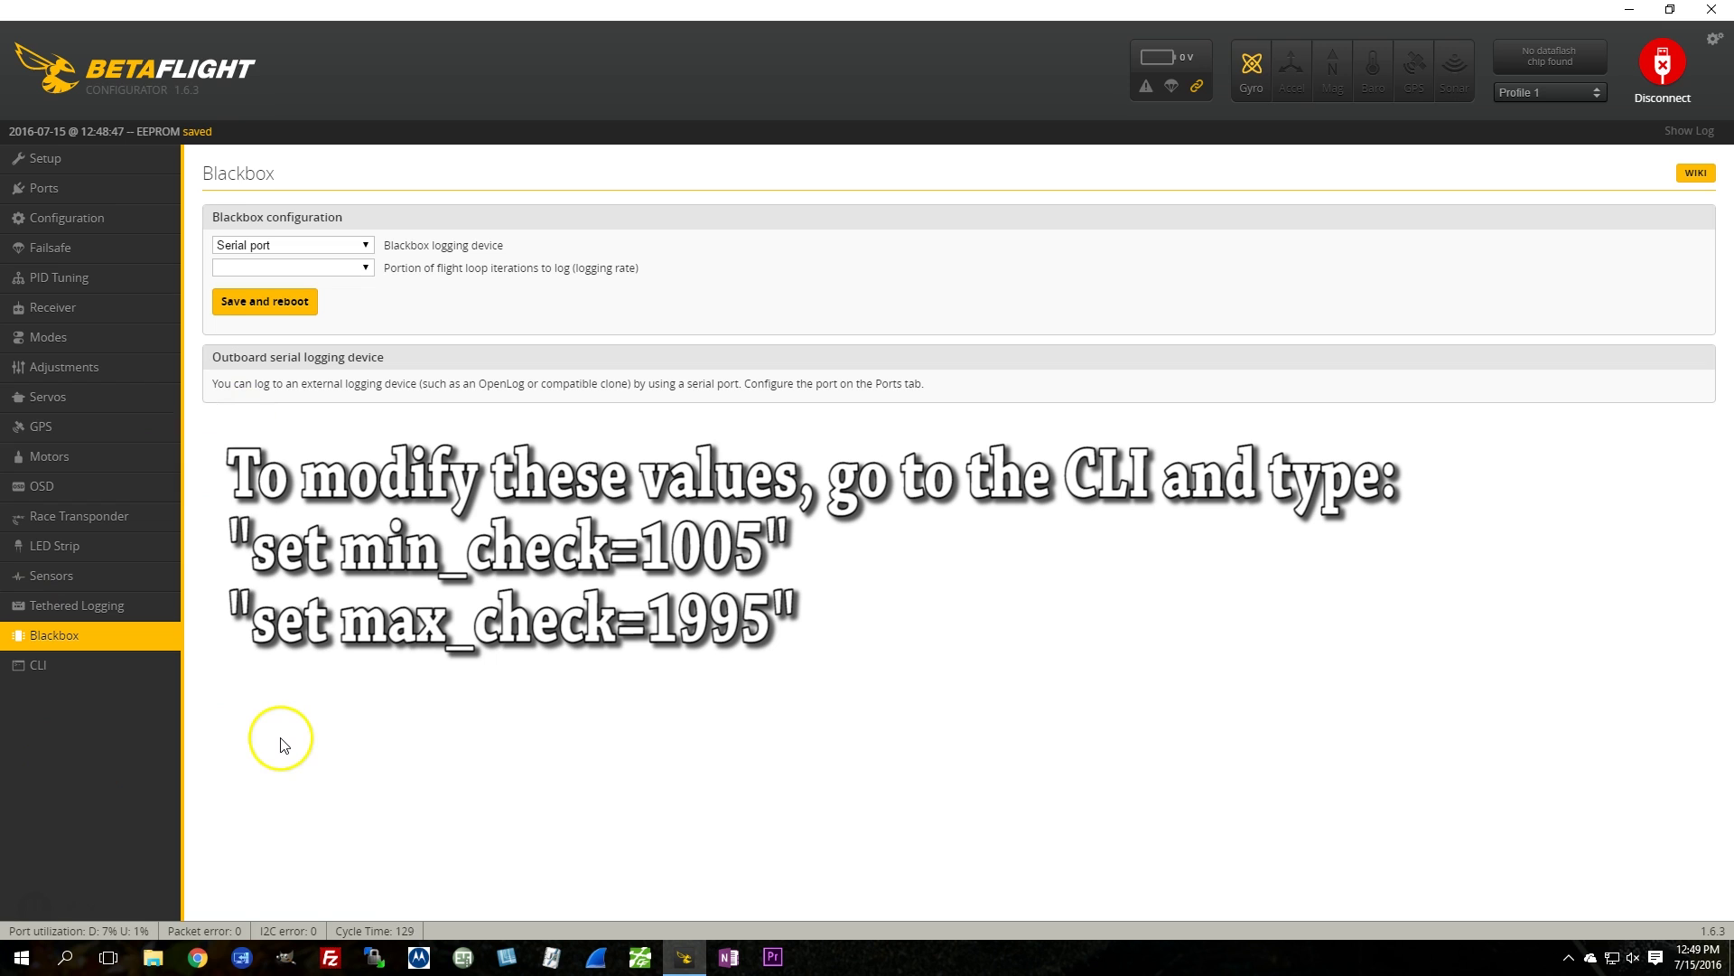
click(54, 664)
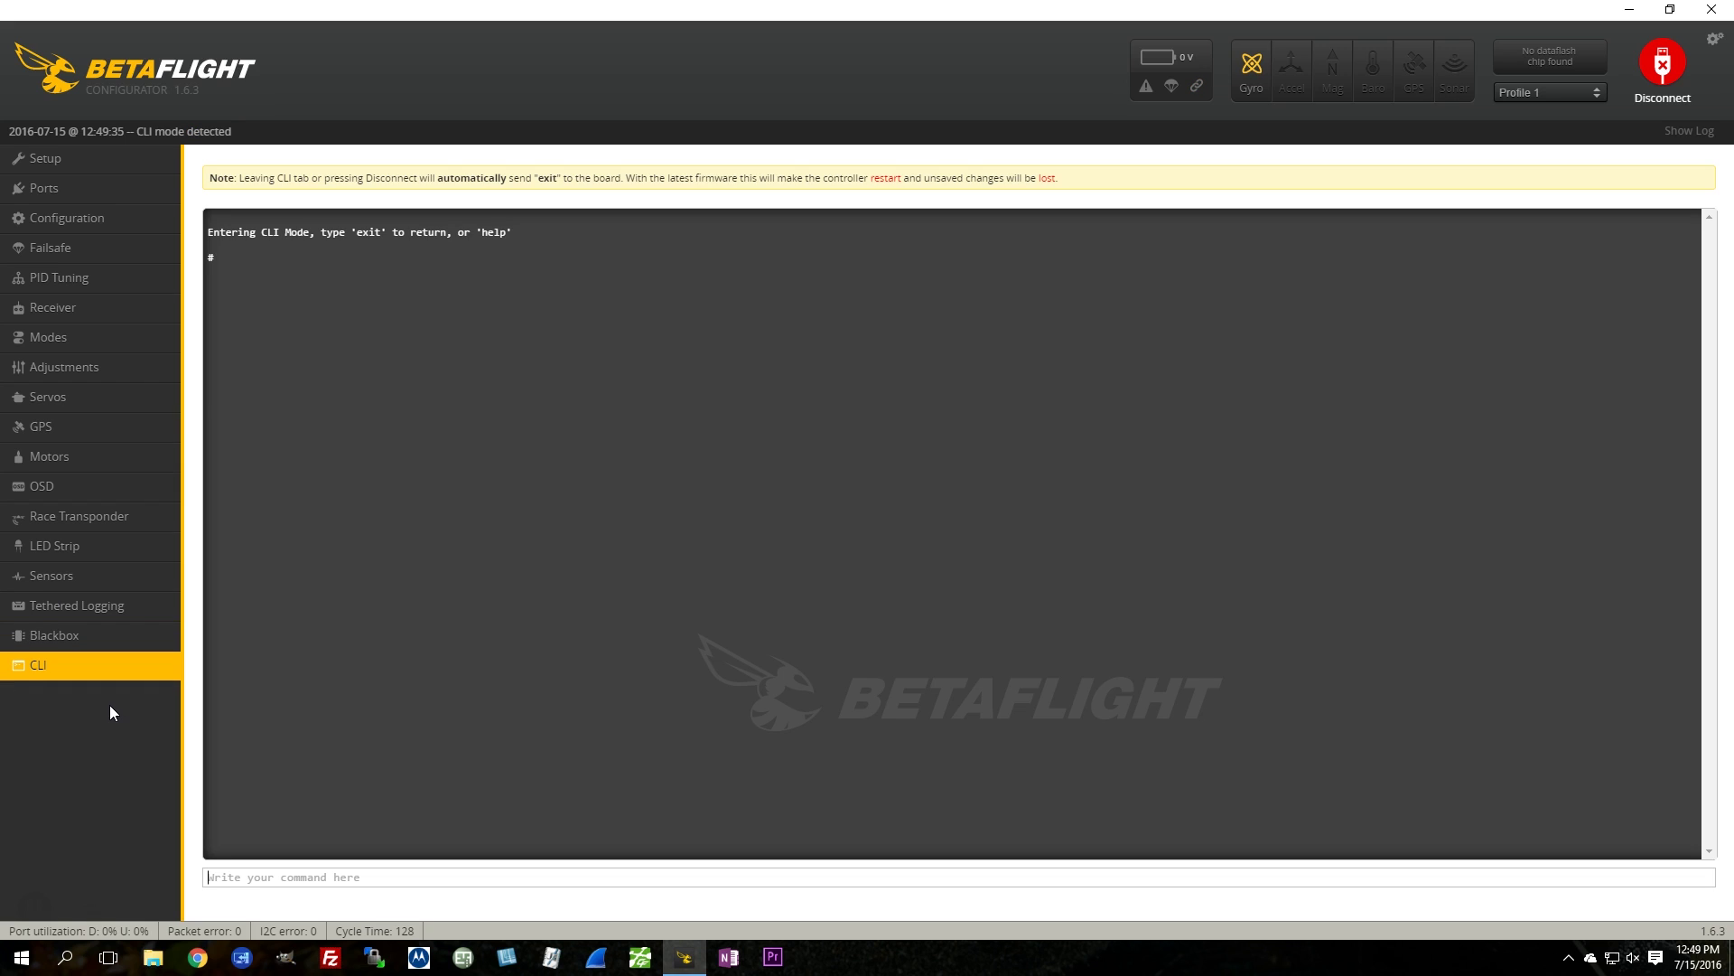